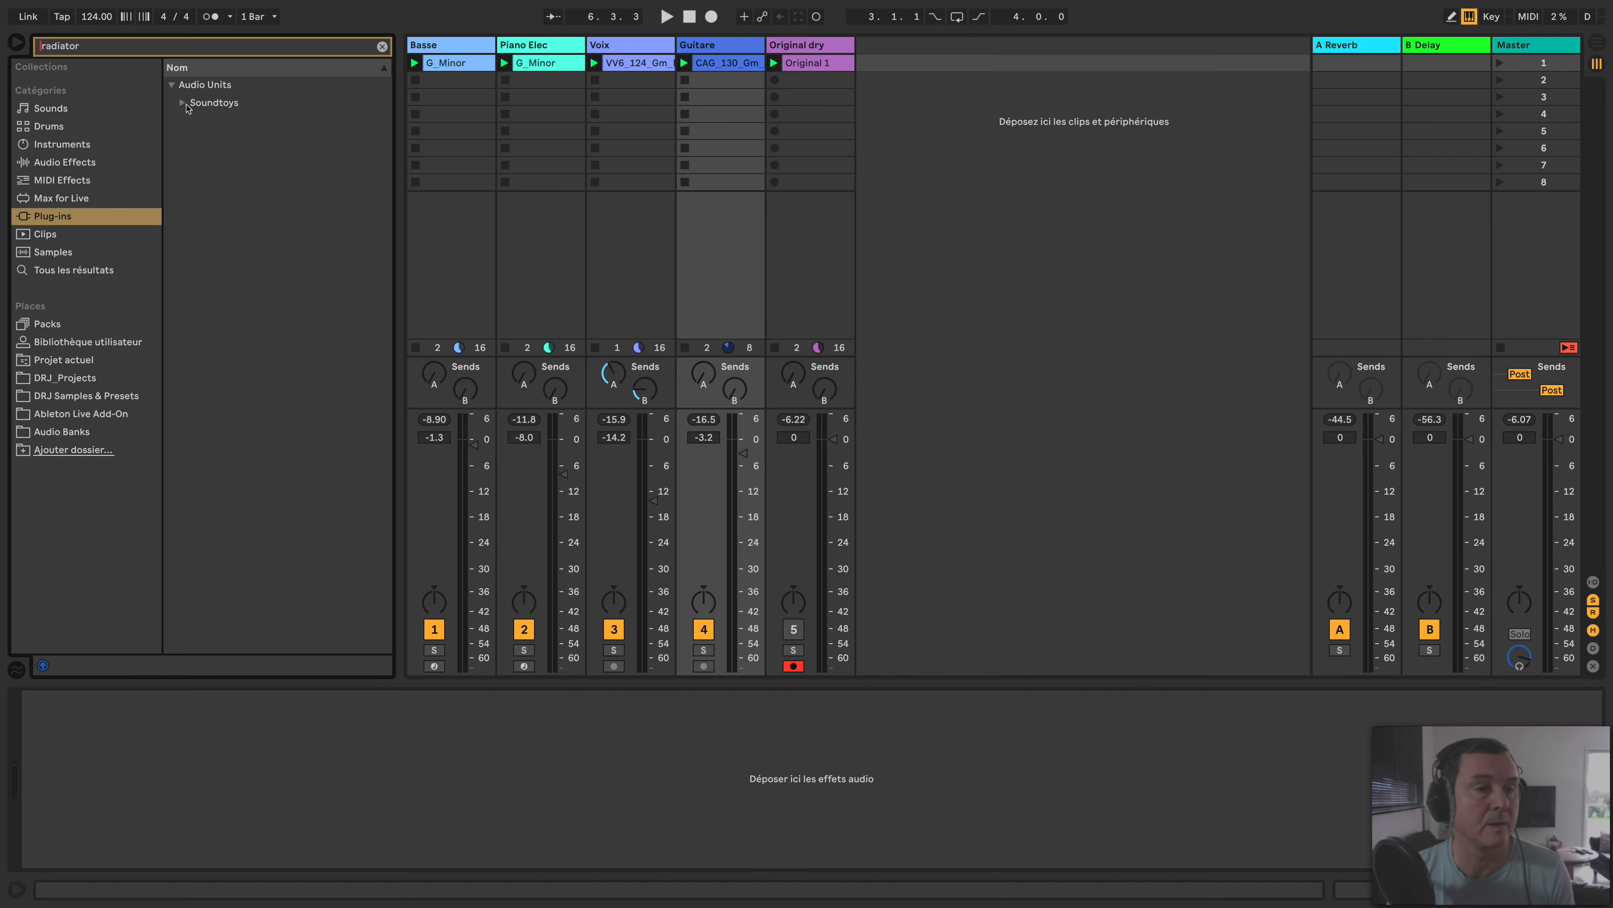
Add the Little Radiator plug-in to the Master track, close its window and deactivate the device
drag(220, 120, 1528, 58)
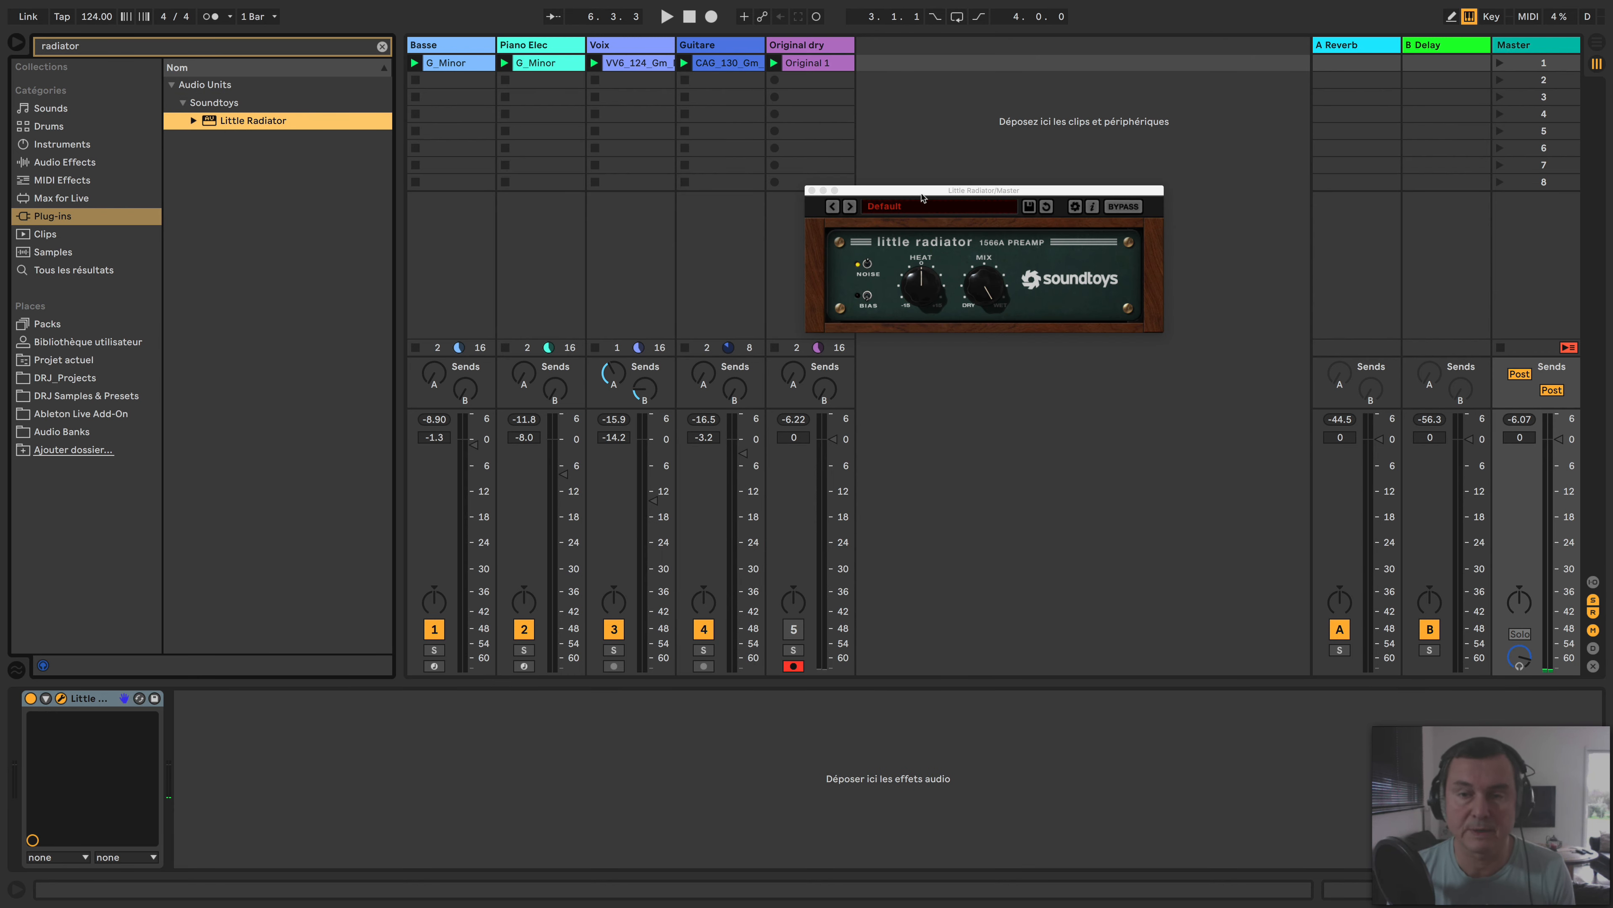
drag(923, 197, 791, 176)
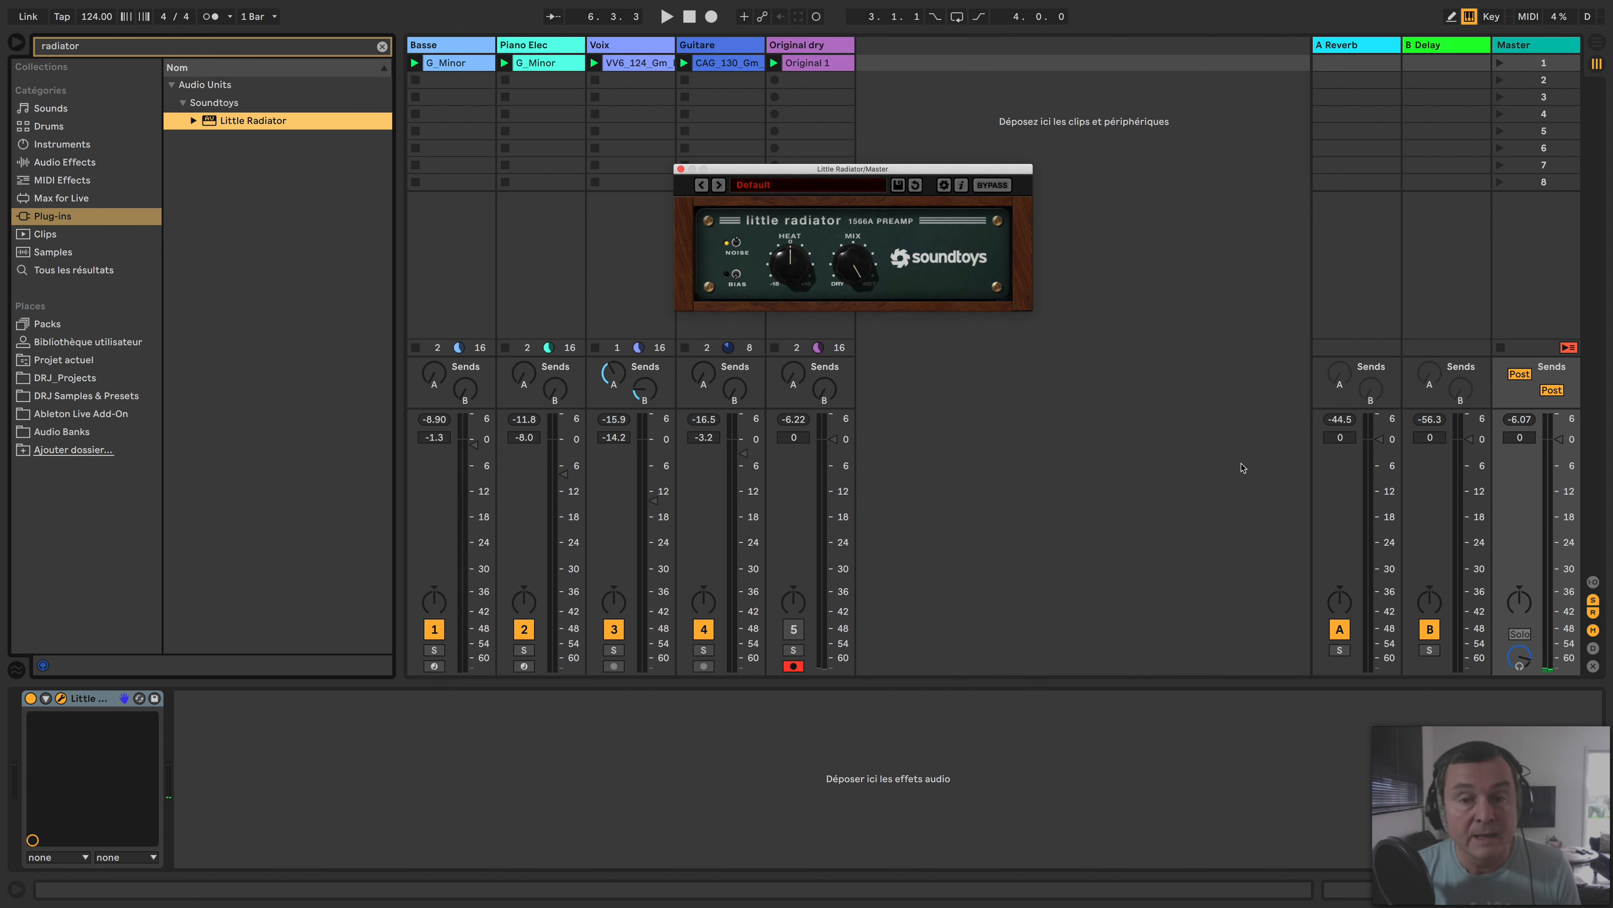
click(680, 168)
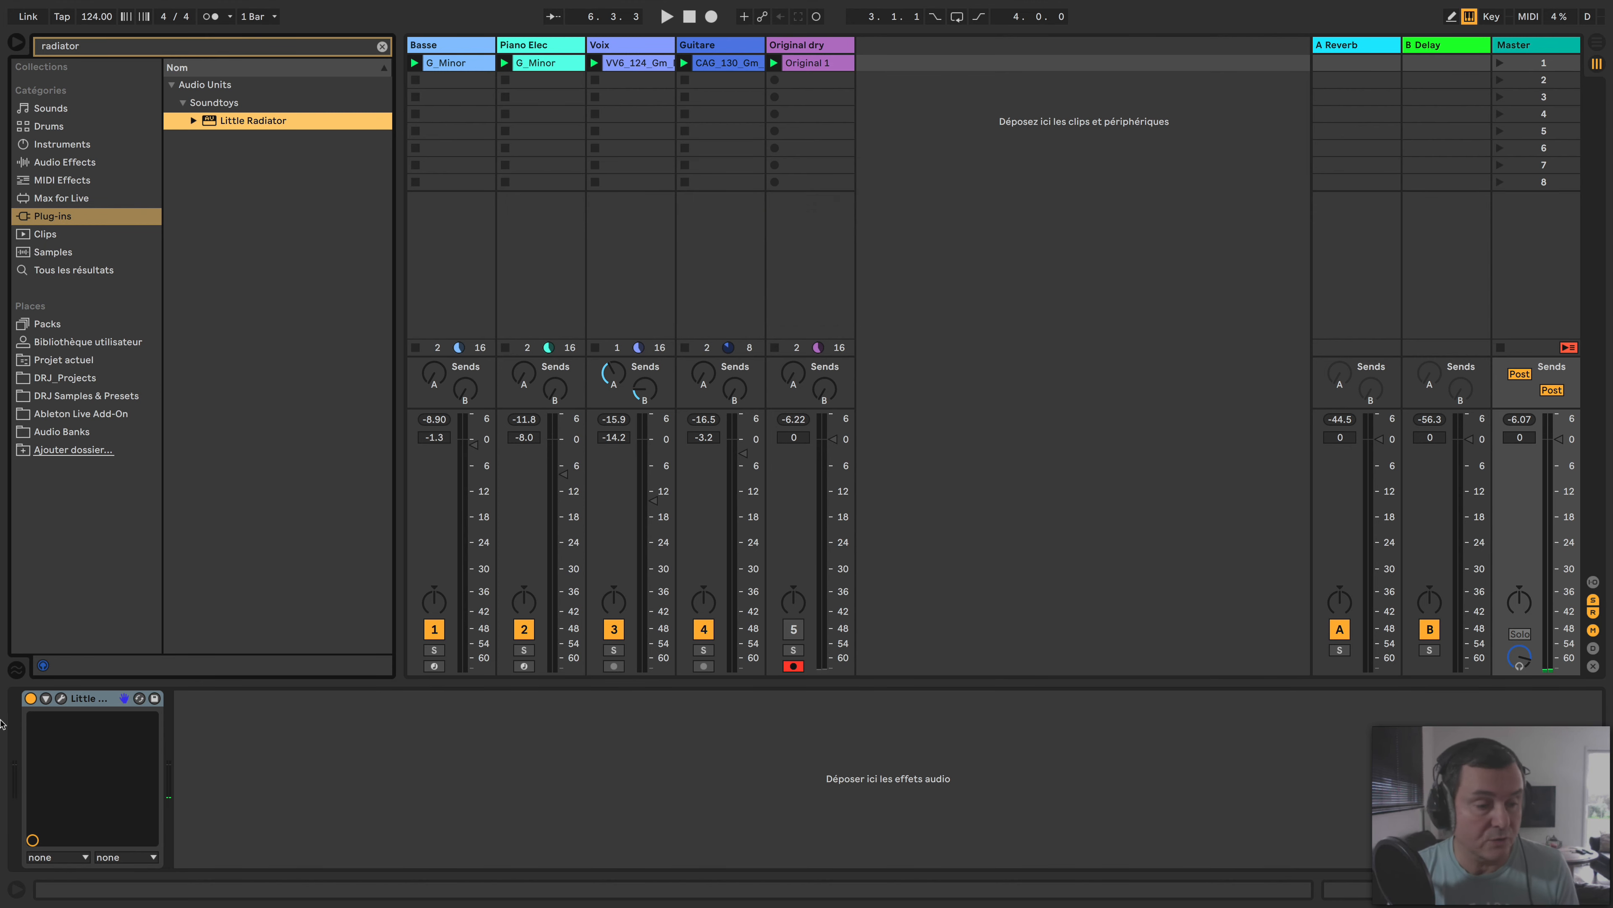
click(30, 698)
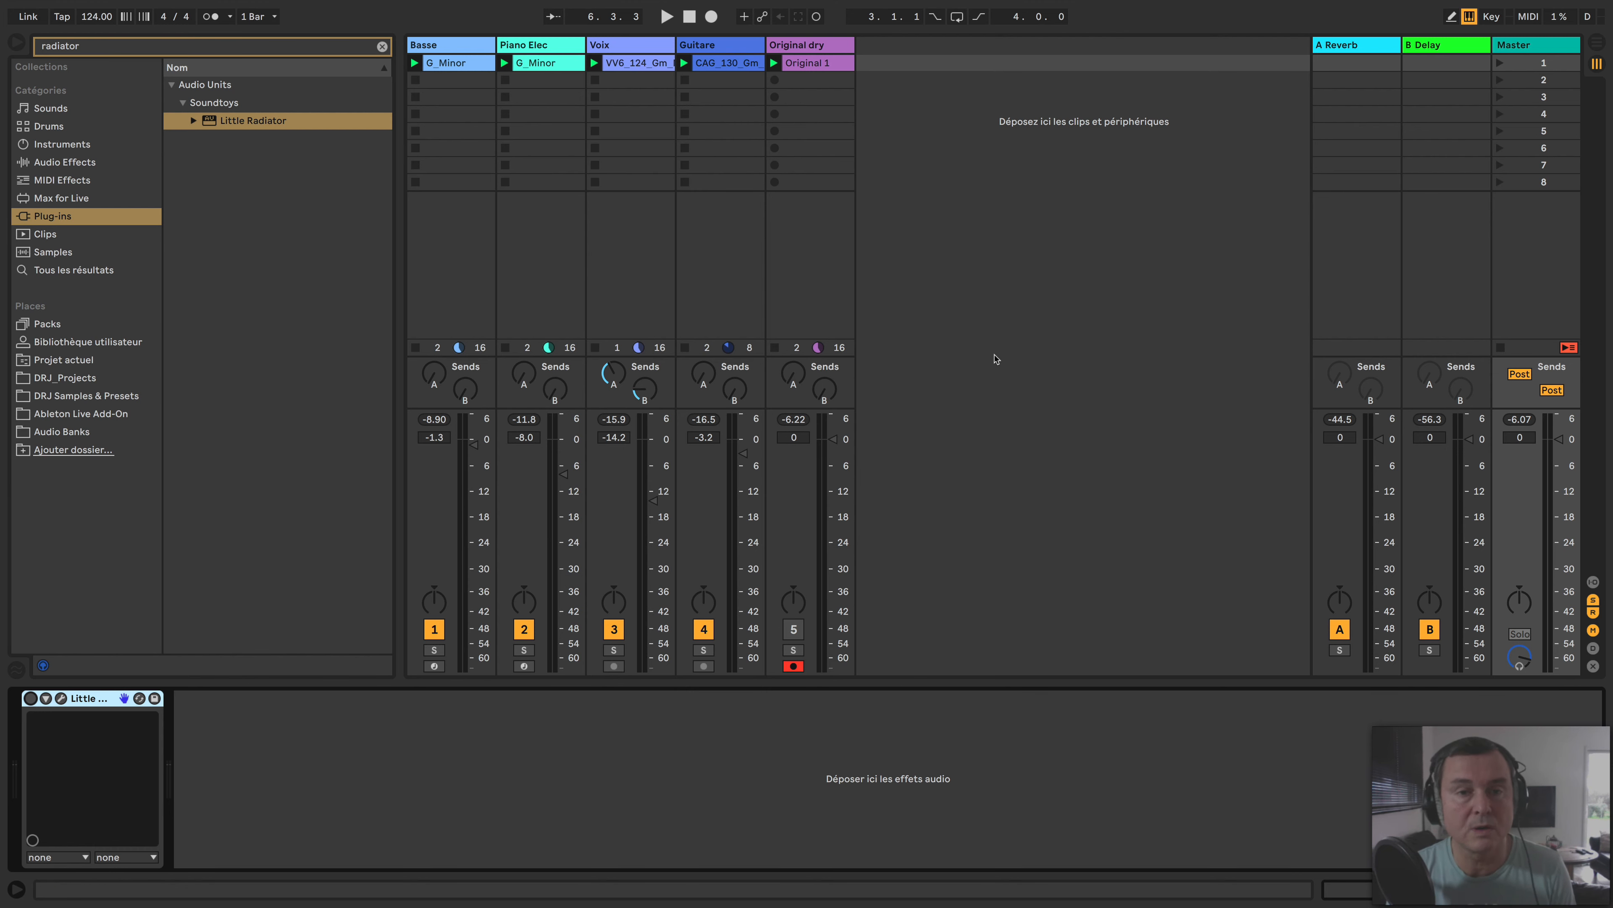
Play the set and compare the full mix with the Original dry track by toggling that track's solo
key(space)
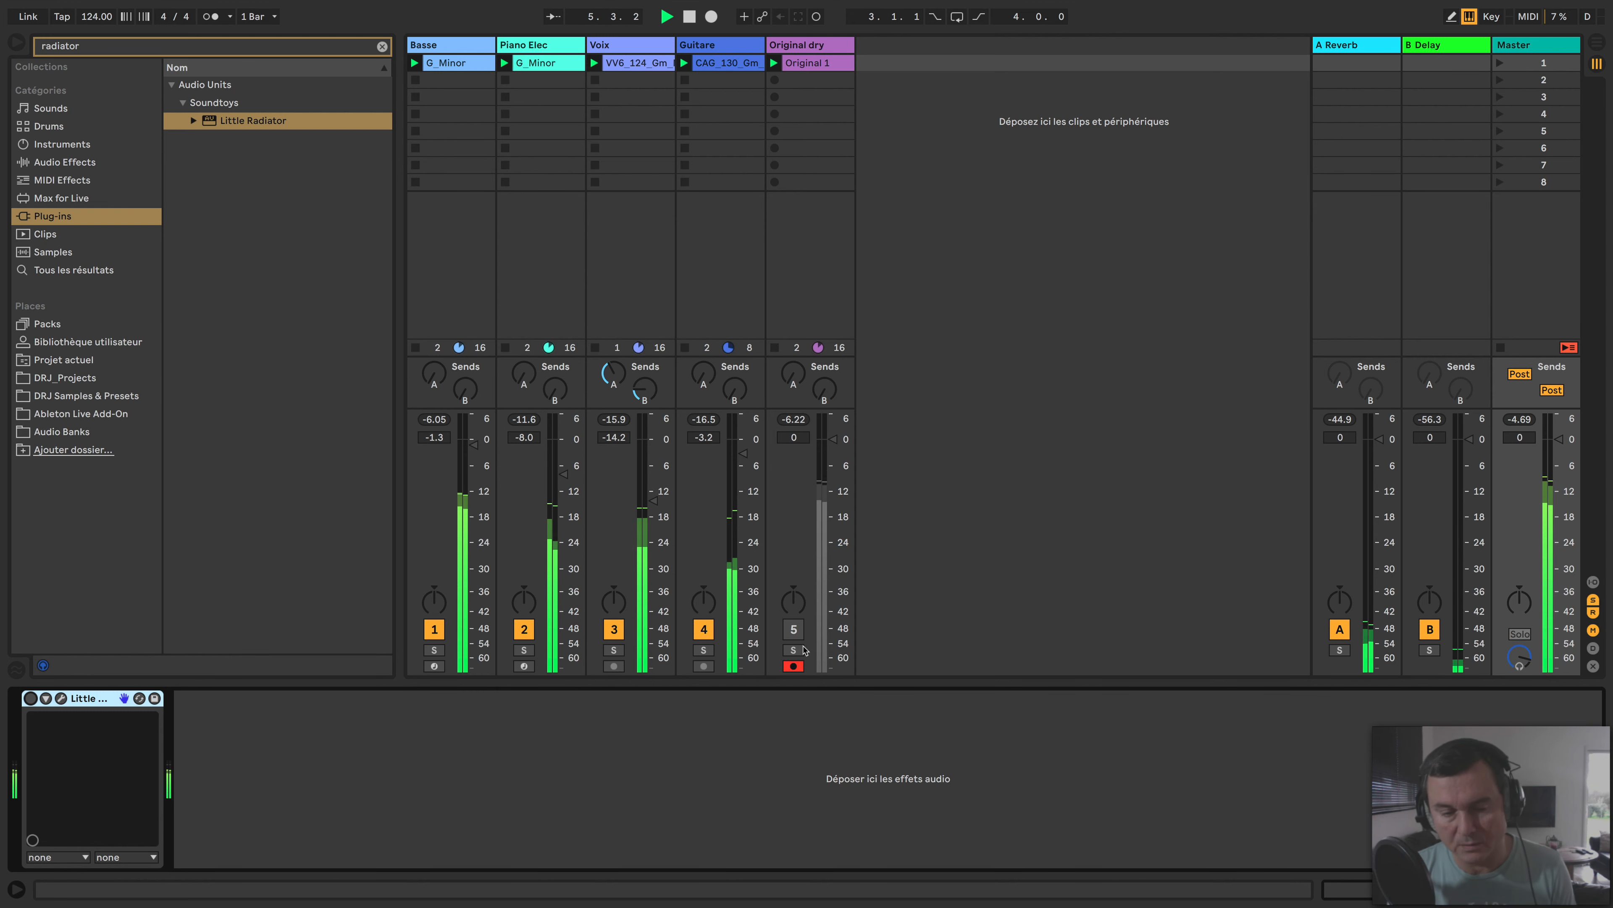
click(799, 649)
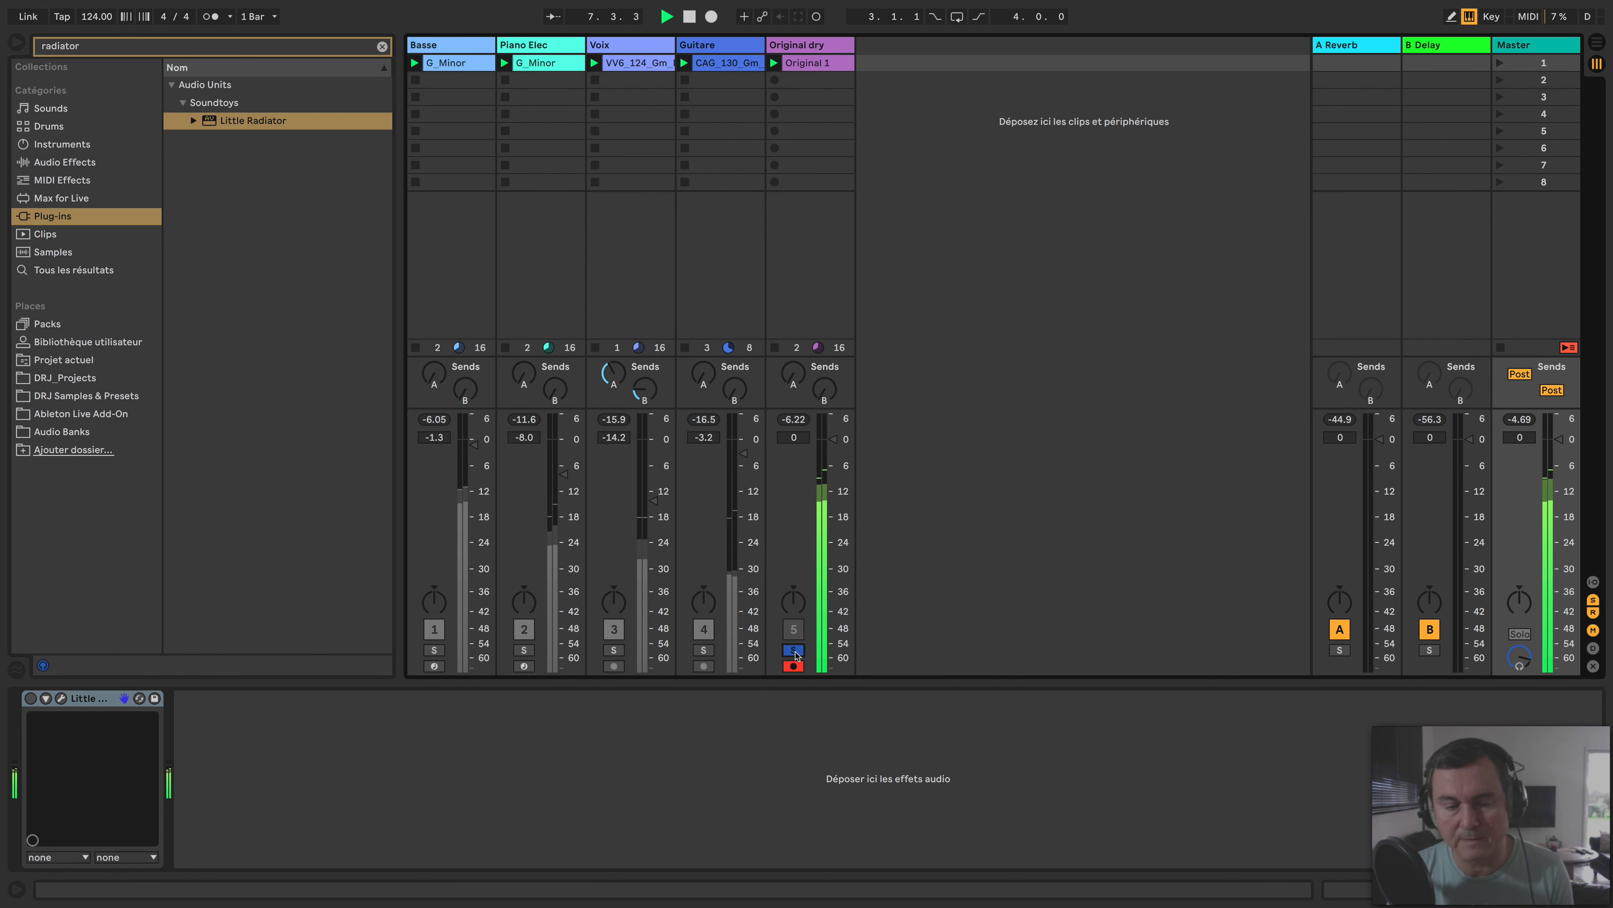
click(795, 650)
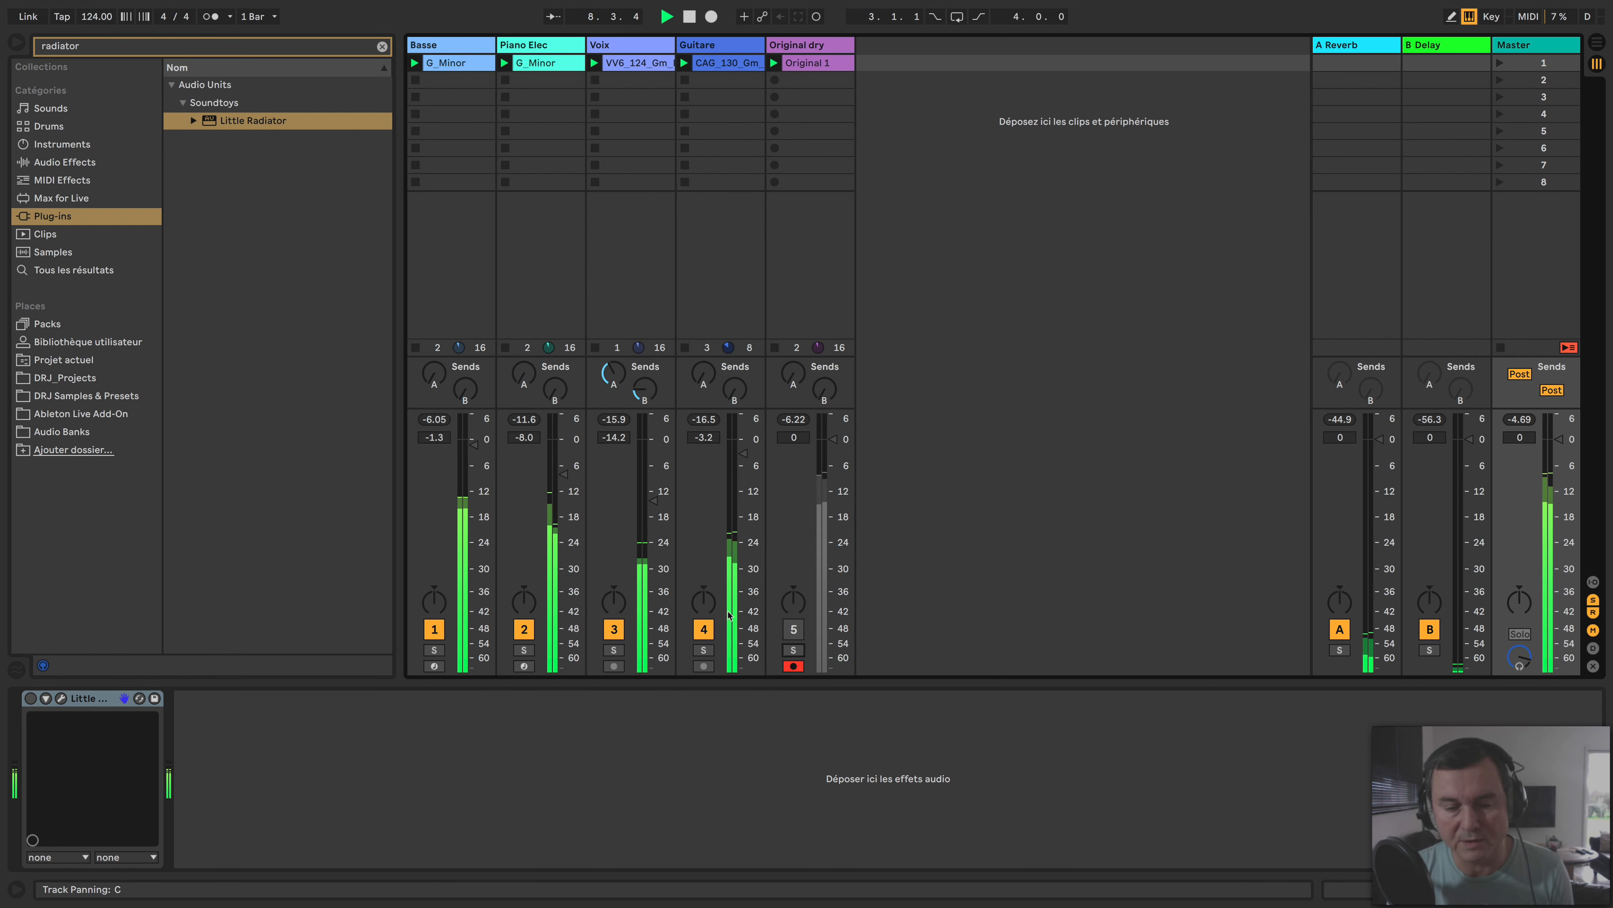
click(788, 651)
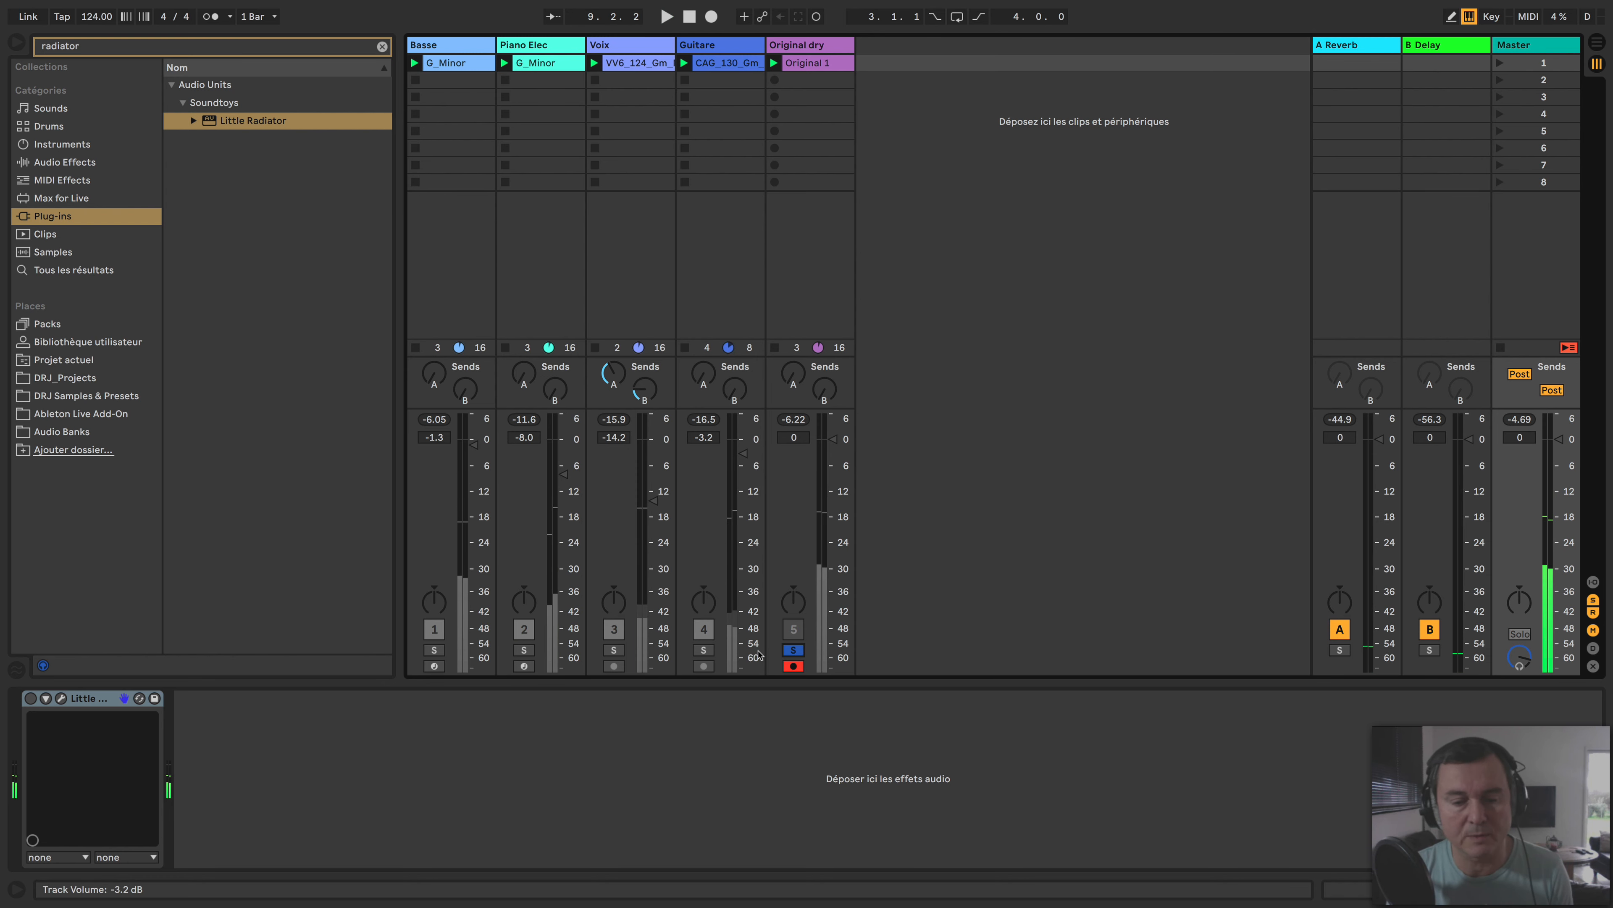
click(792, 650)
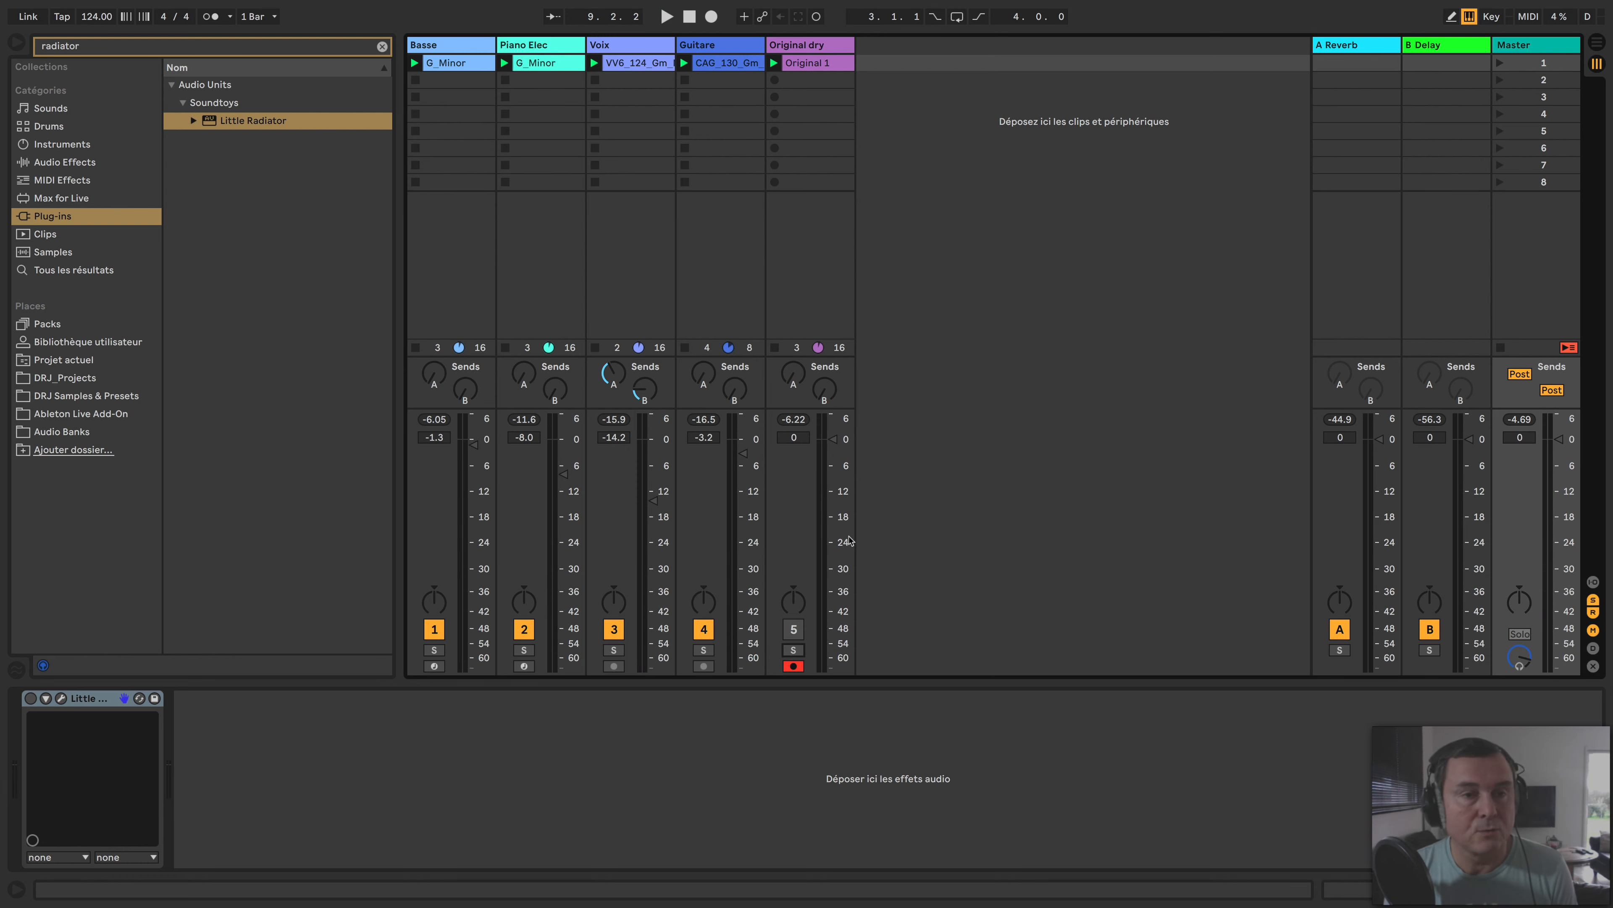
Solo the Basse track and add the Little Radiator plug-in to it
click(444, 49)
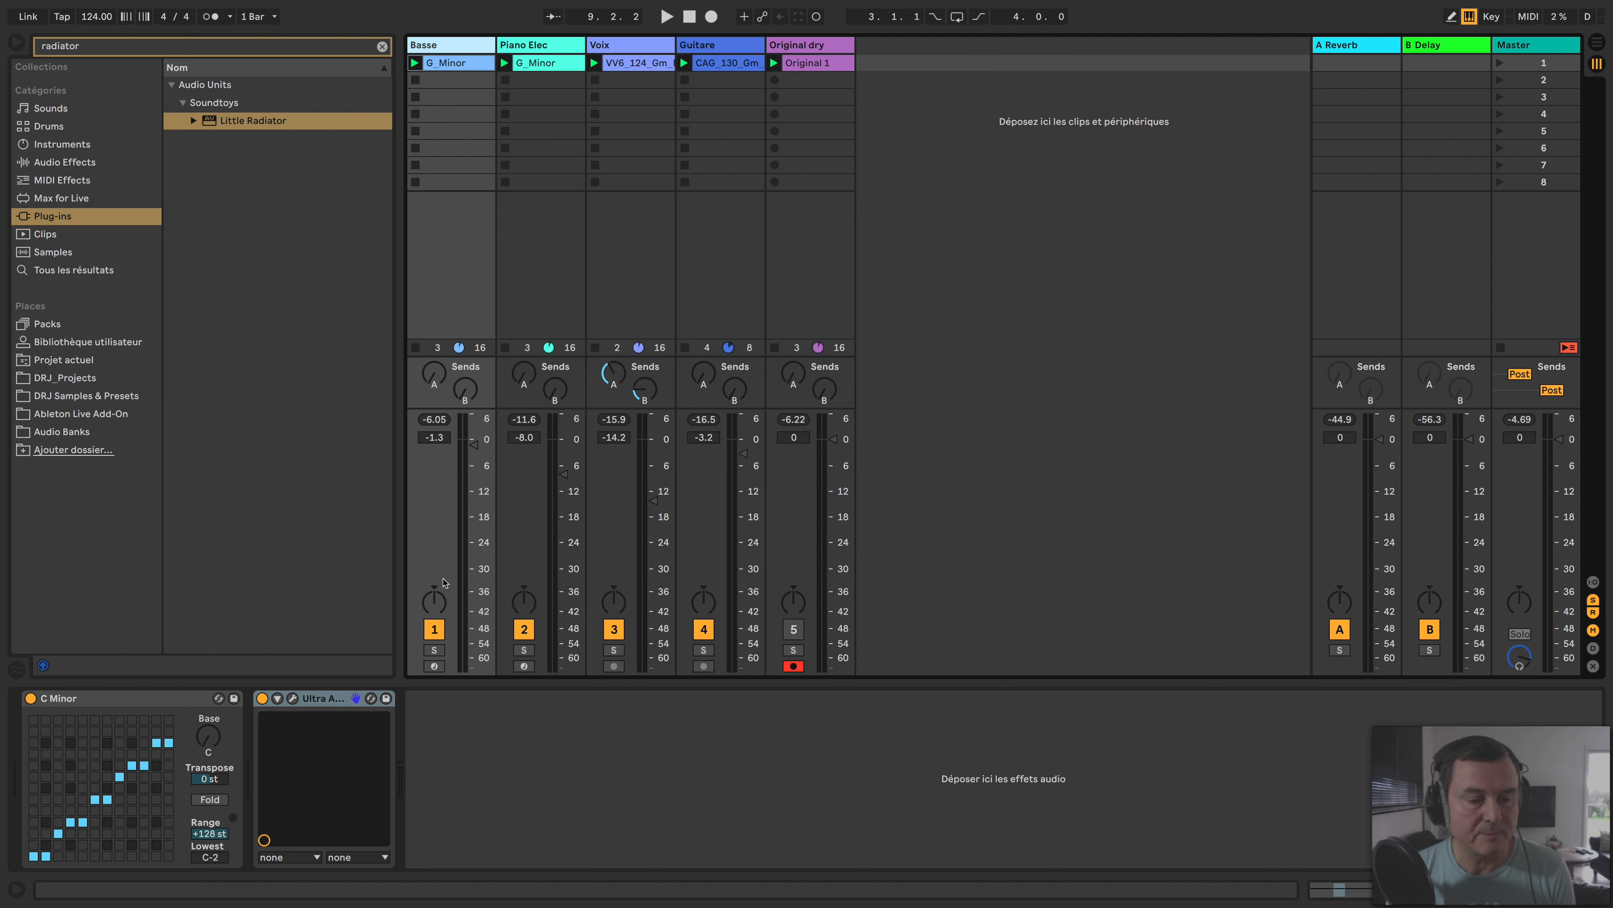
click(434, 650)
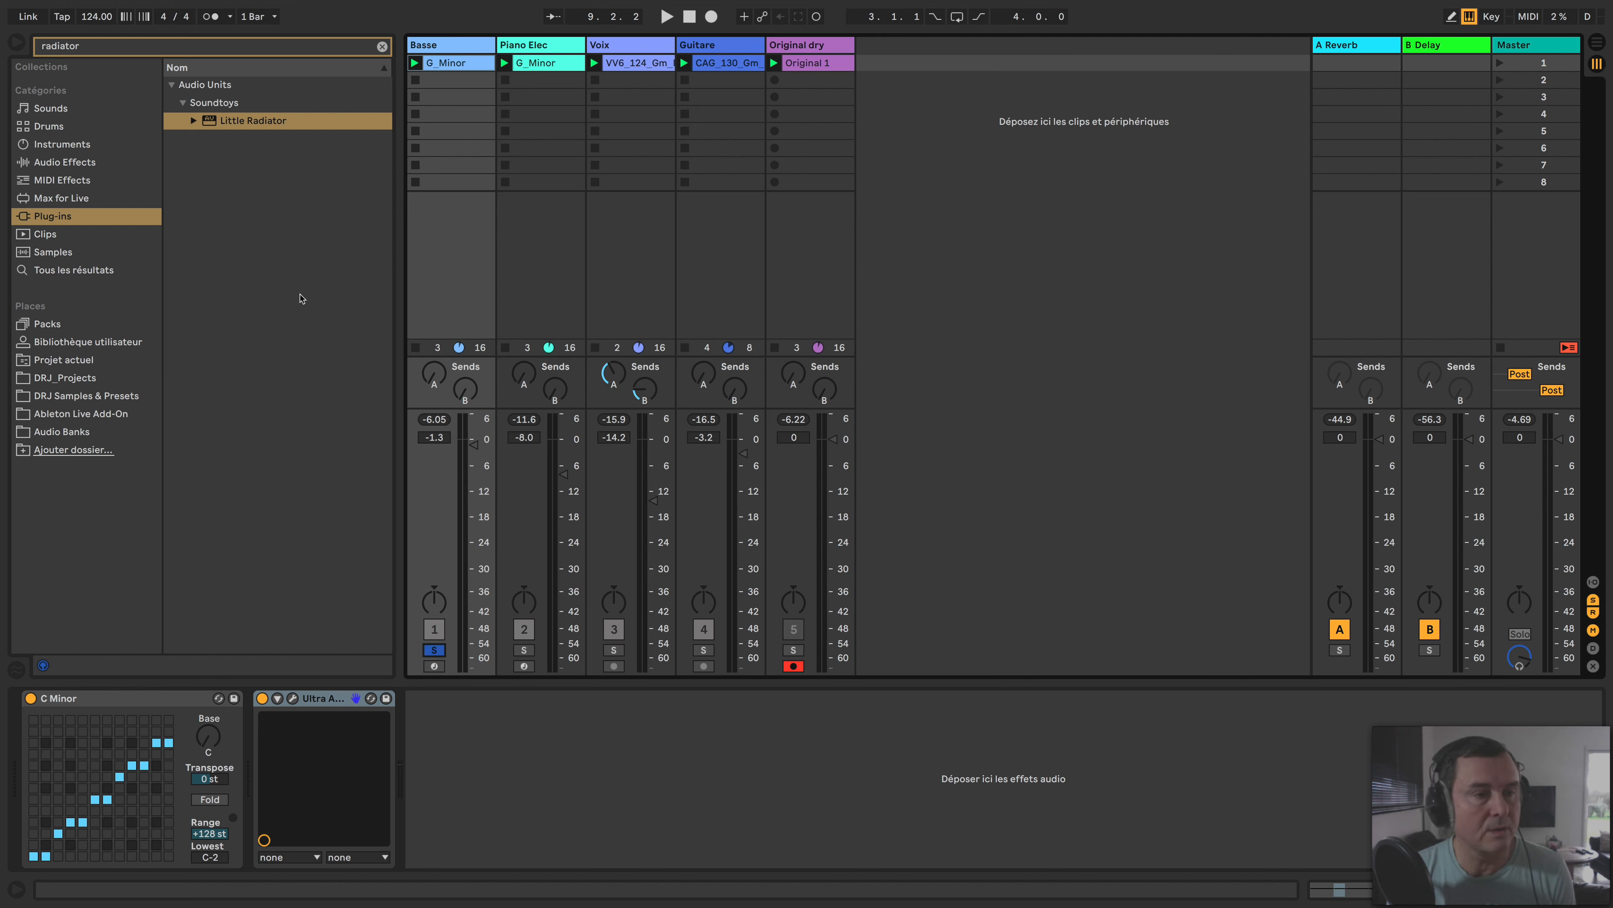
drag(202, 119, 433, 137)
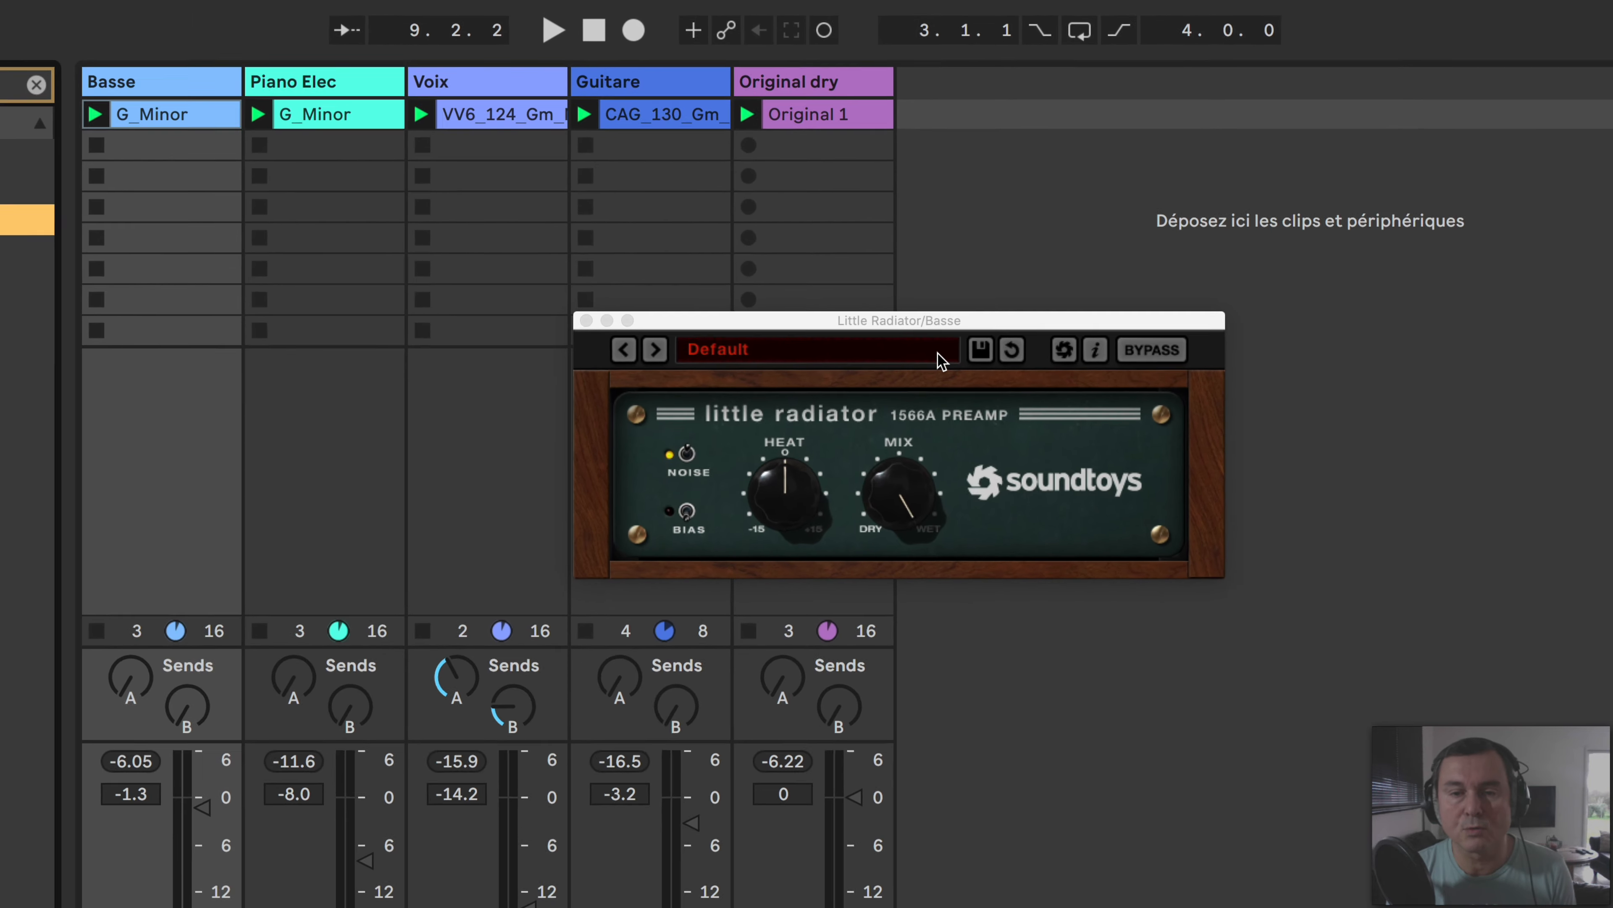
Look through the Little Radiator preset list, and try a lower Mix setting before restoring the Default preset's values
click(858, 192)
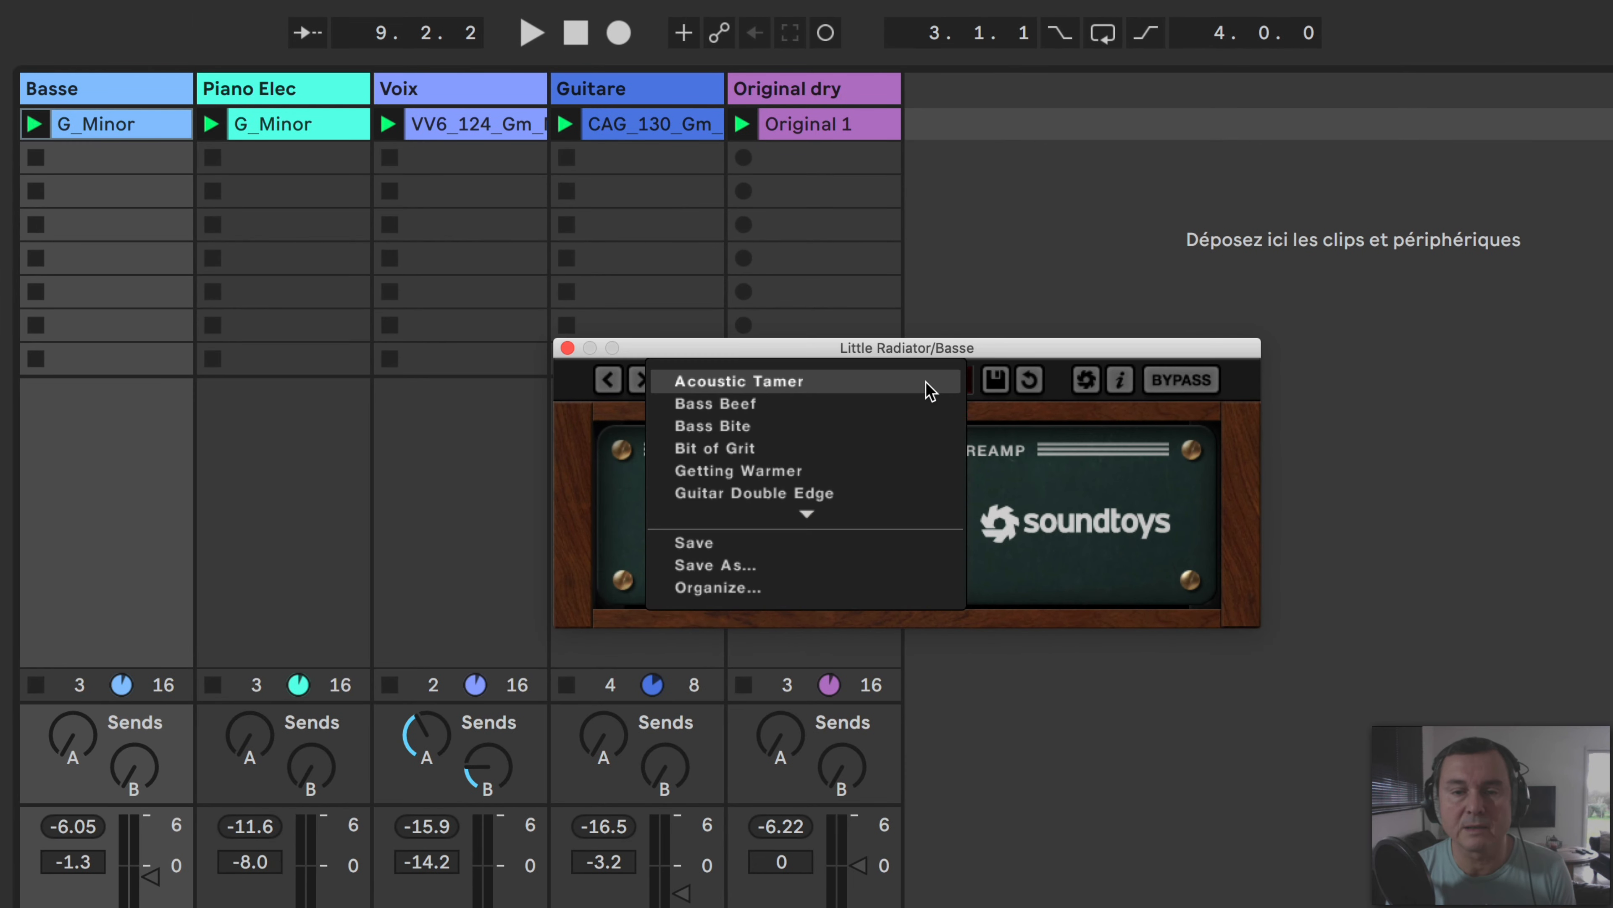
mouse_move(807, 513)
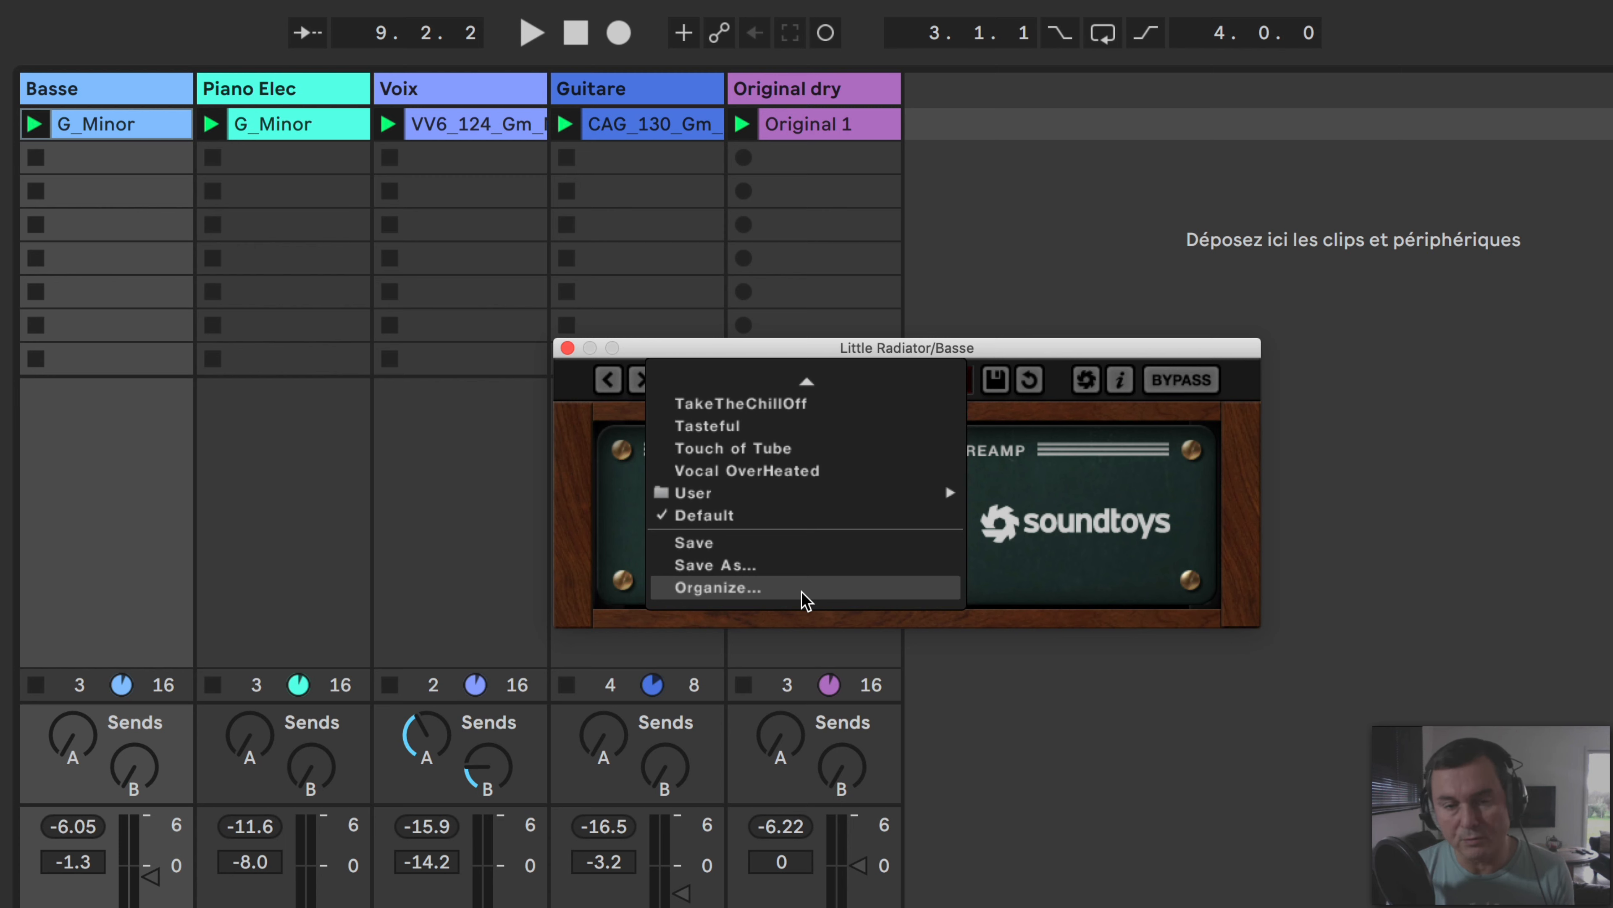
click(1022, 349)
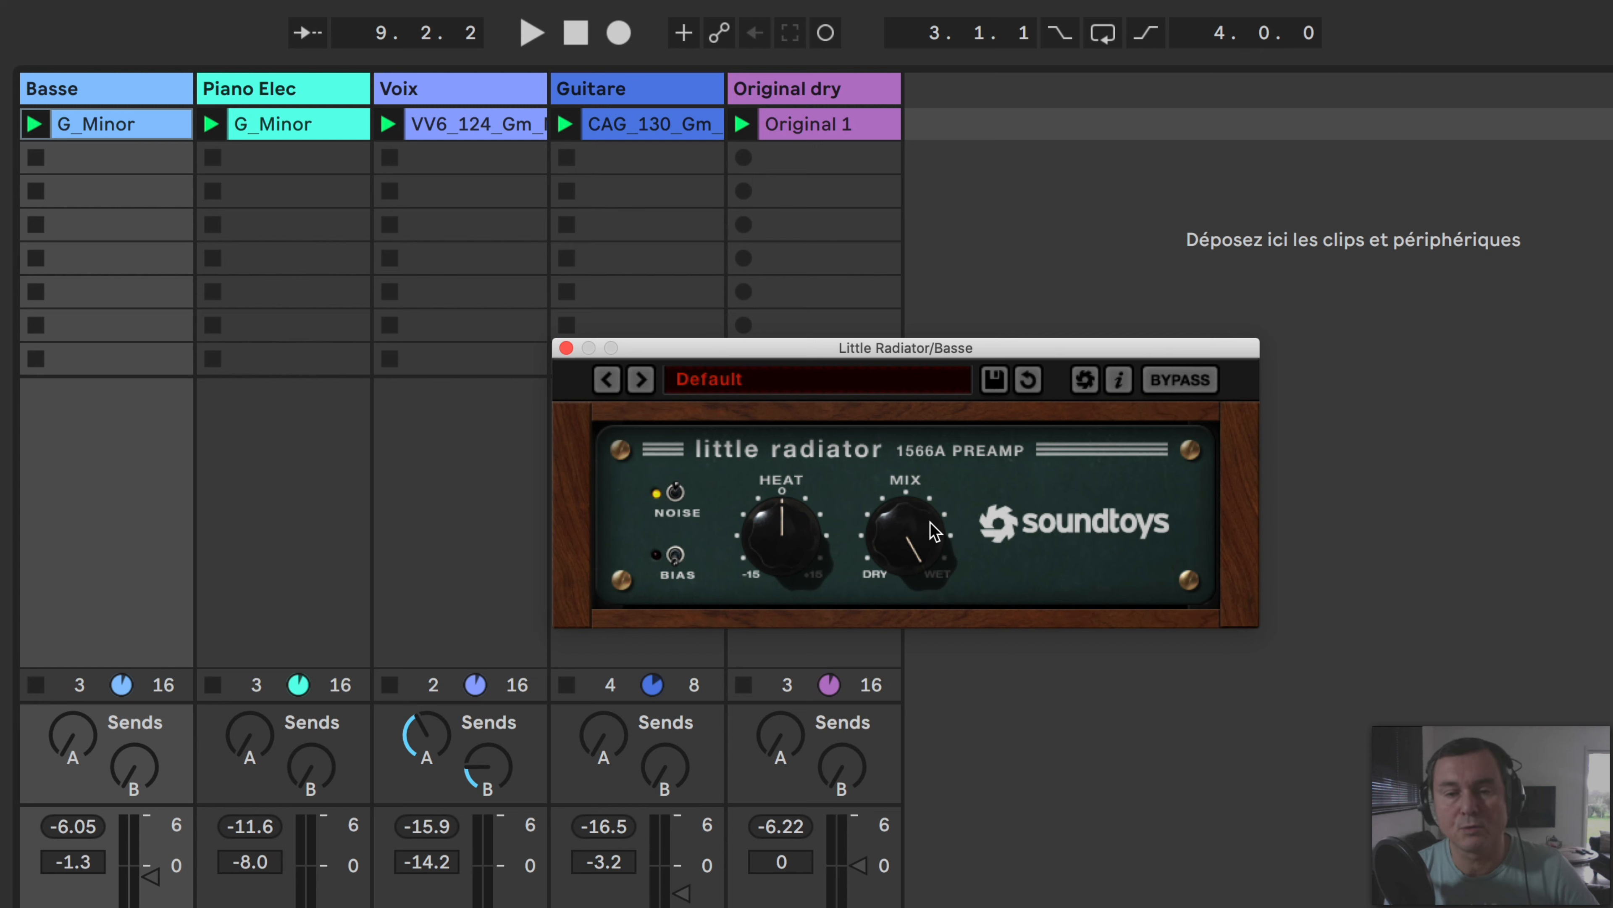
drag(911, 554, 950, 569)
click(1029, 382)
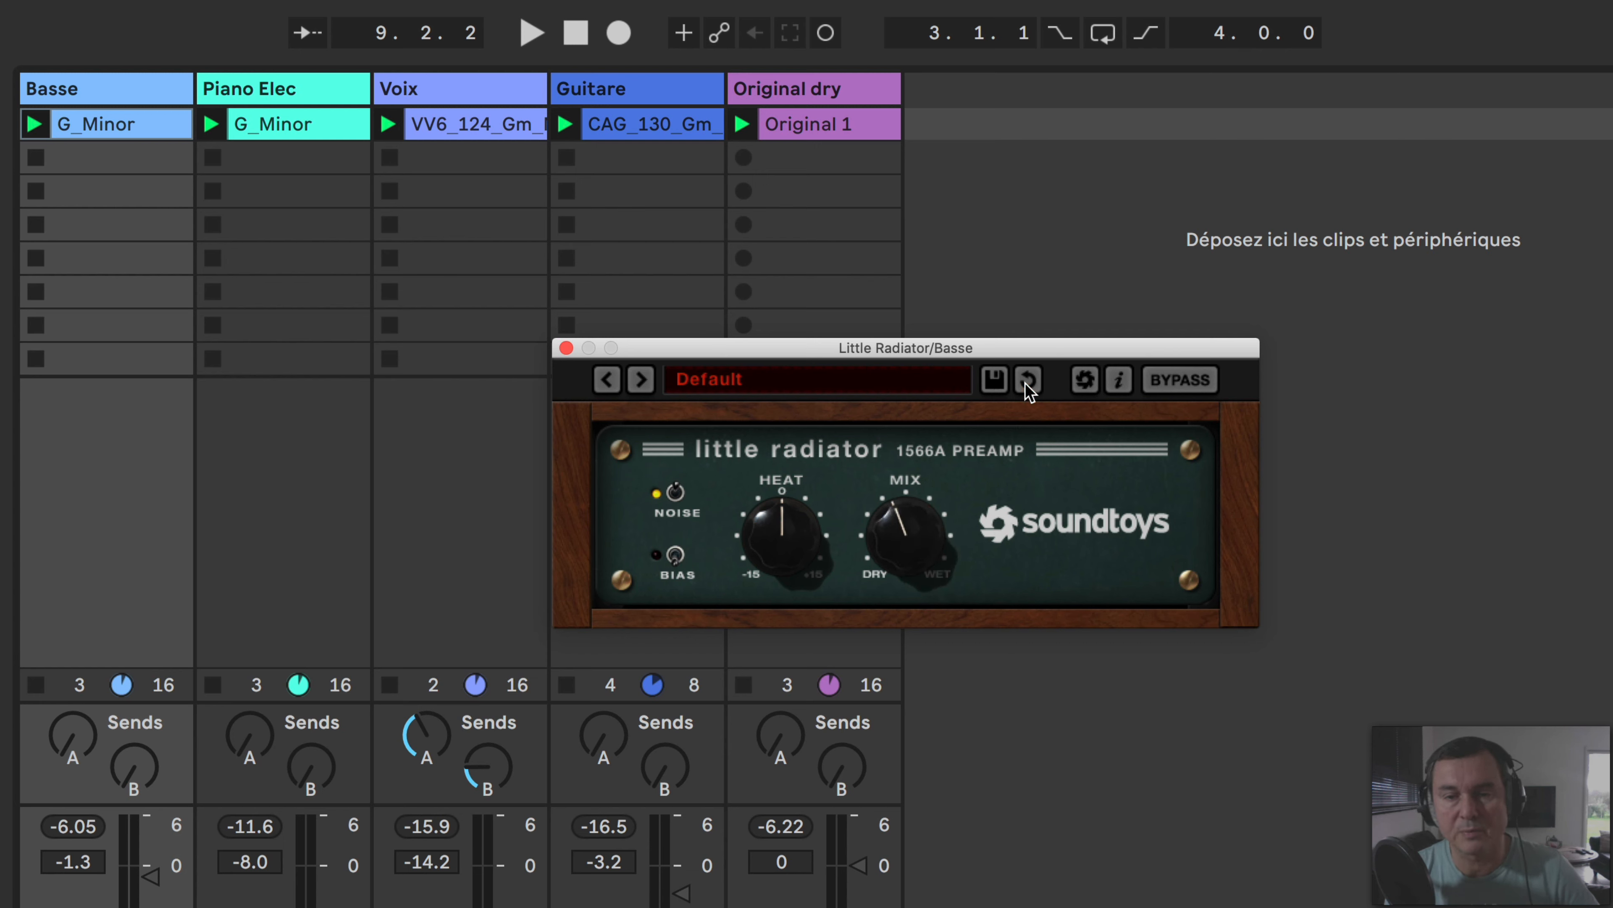
Check the plug-in's Soundtoys news and its list of user guide and support links
click(1085, 381)
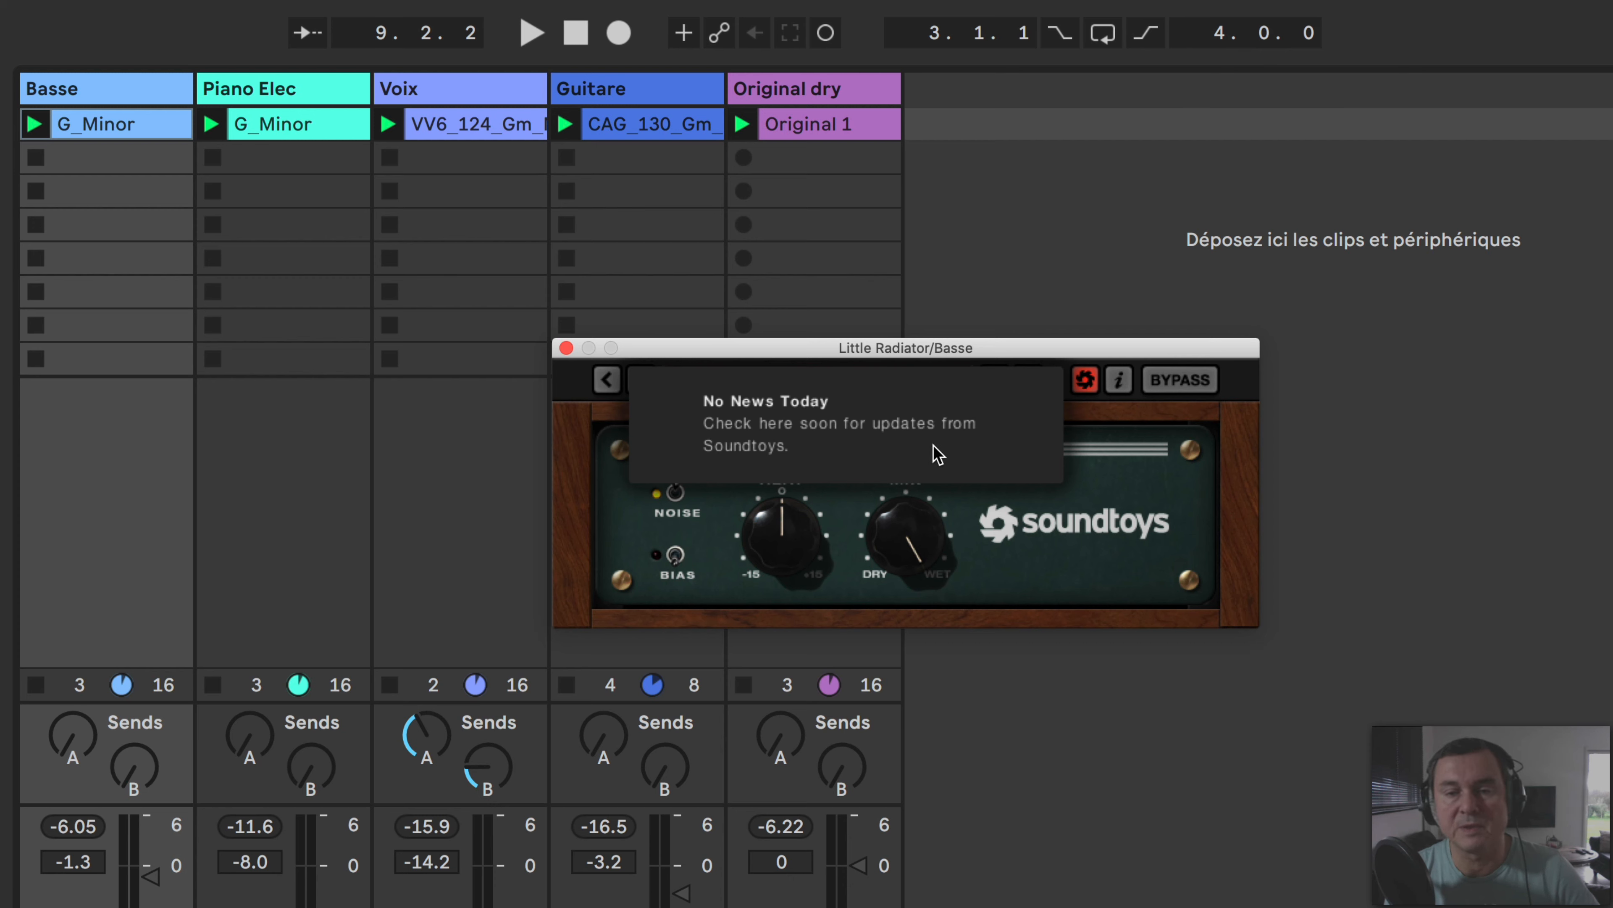
click(1118, 399)
click(1119, 380)
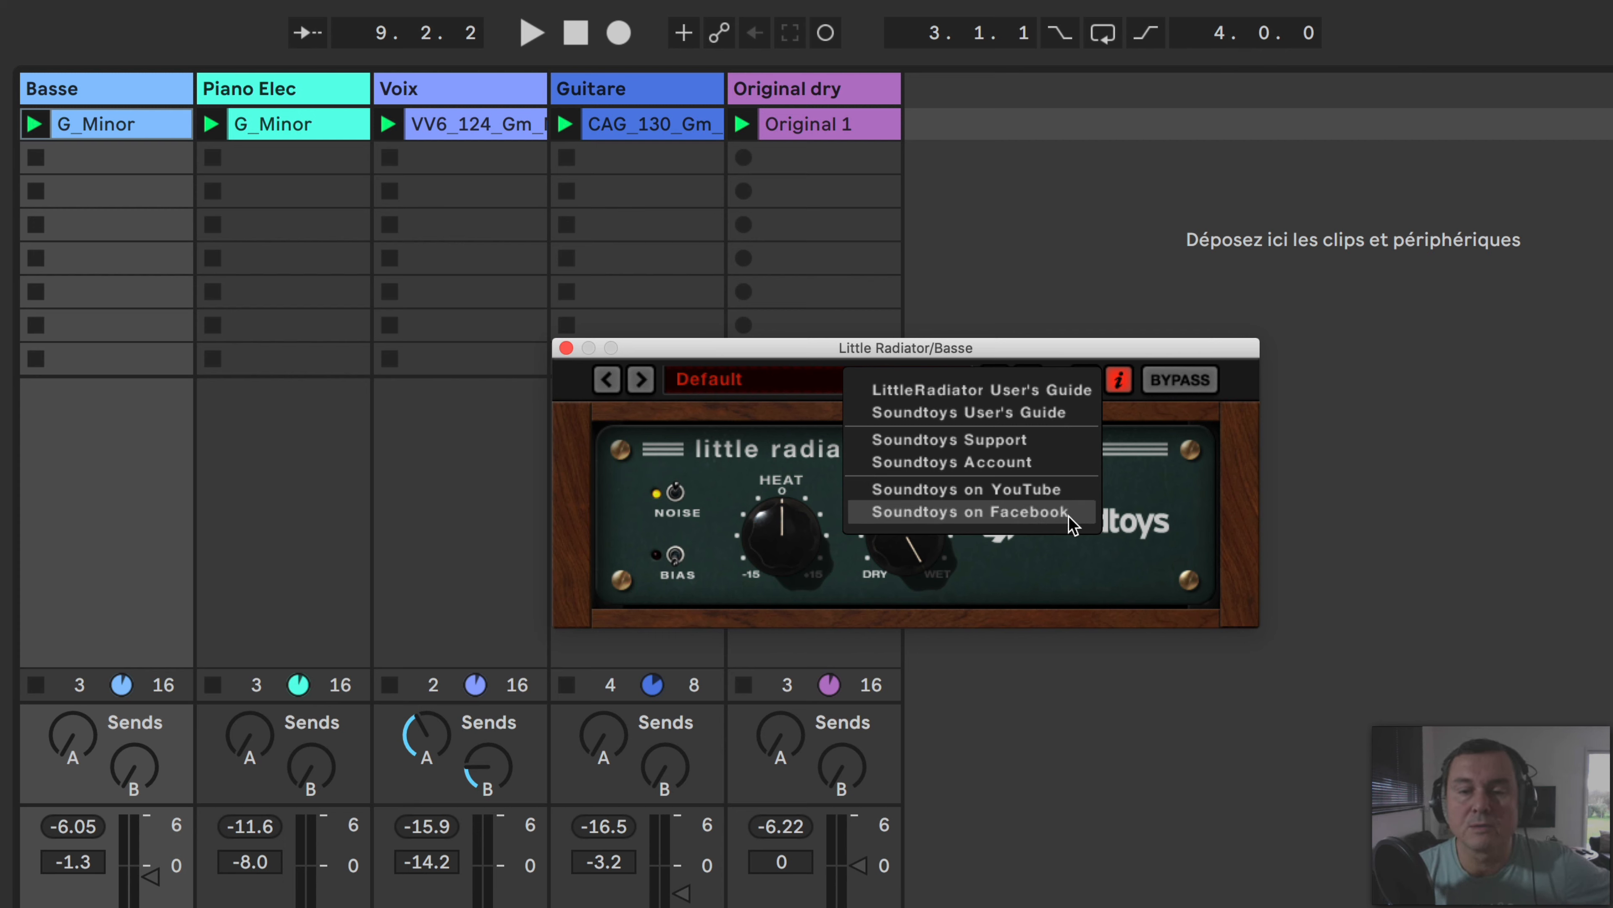
click(1175, 400)
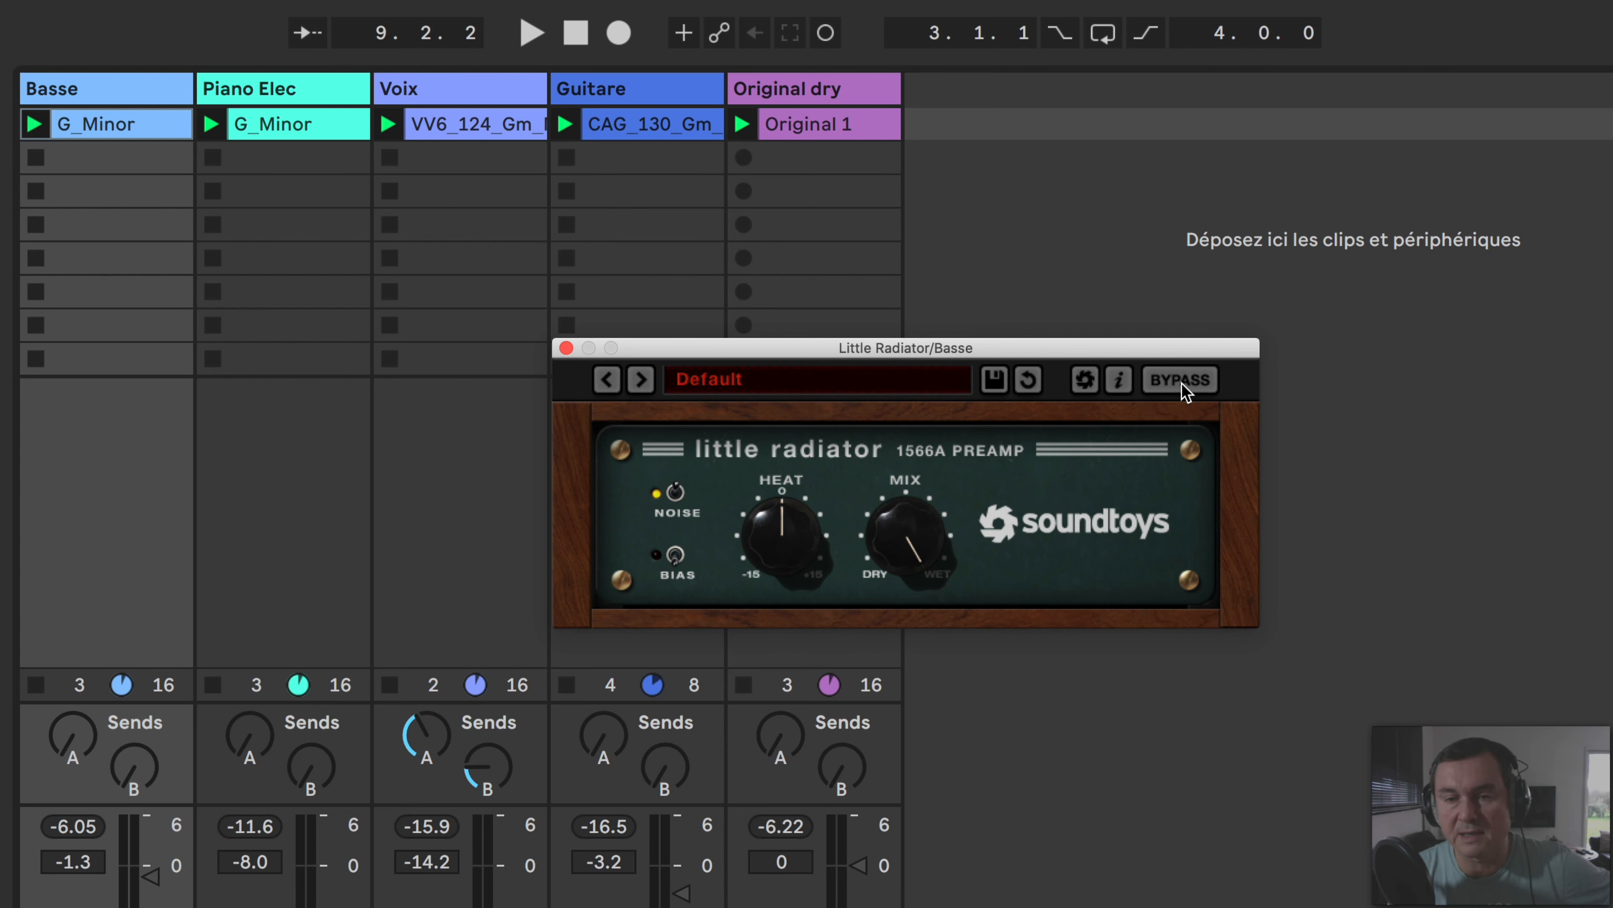
Try the plug-in's bypass, and step two presets forward and back to Default
click(1182, 385)
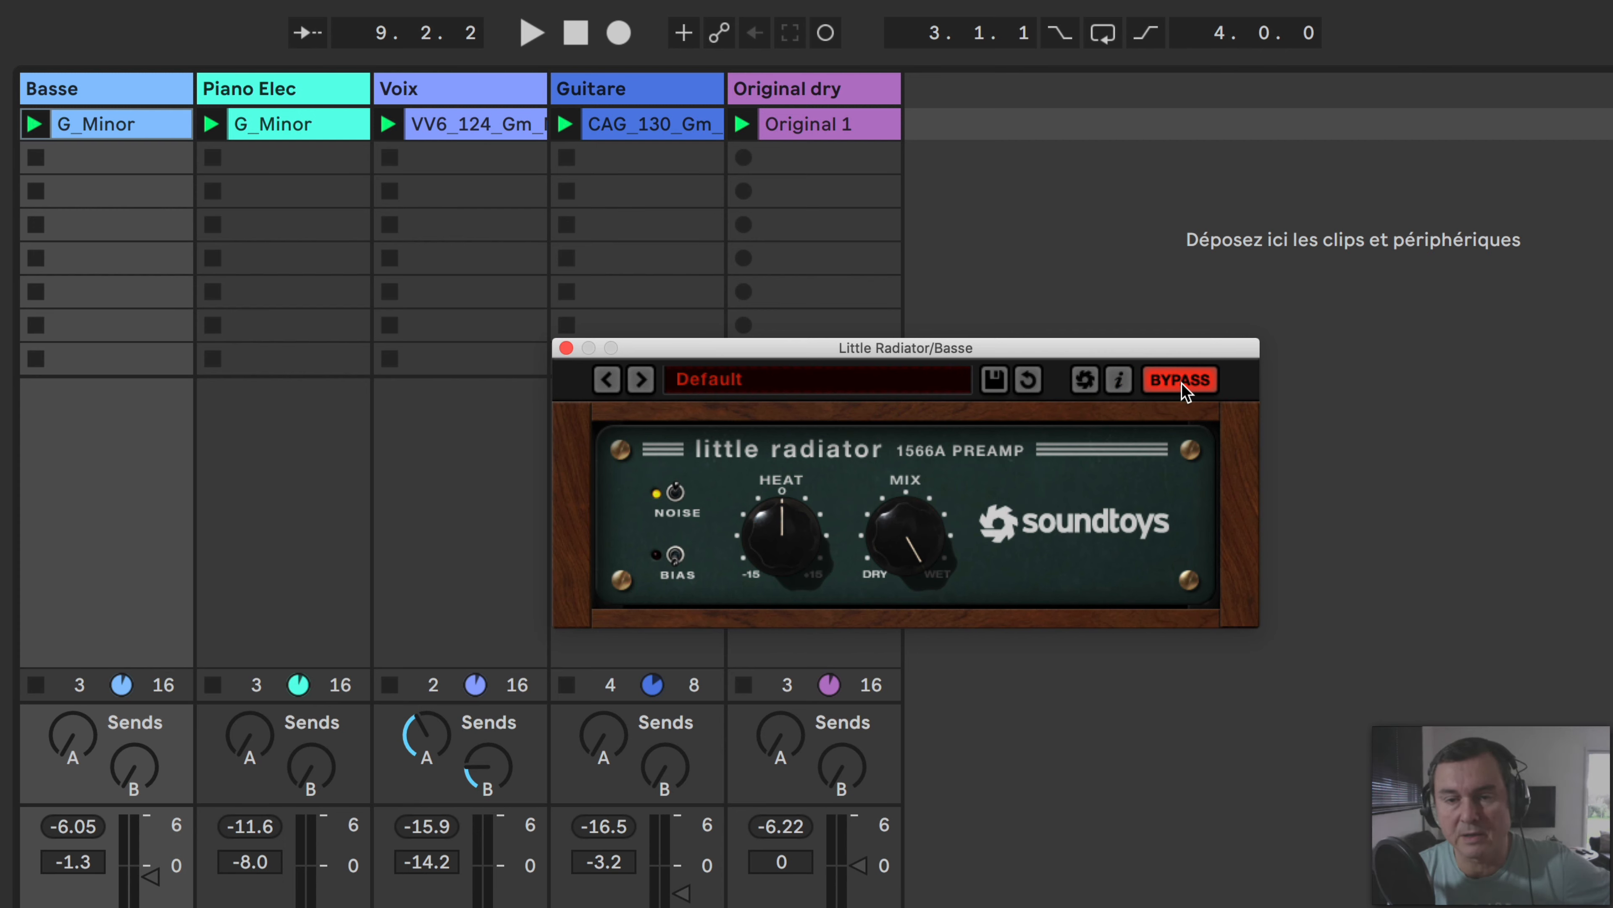
click(640, 384)
click(640, 384)
click(601, 383)
click(602, 384)
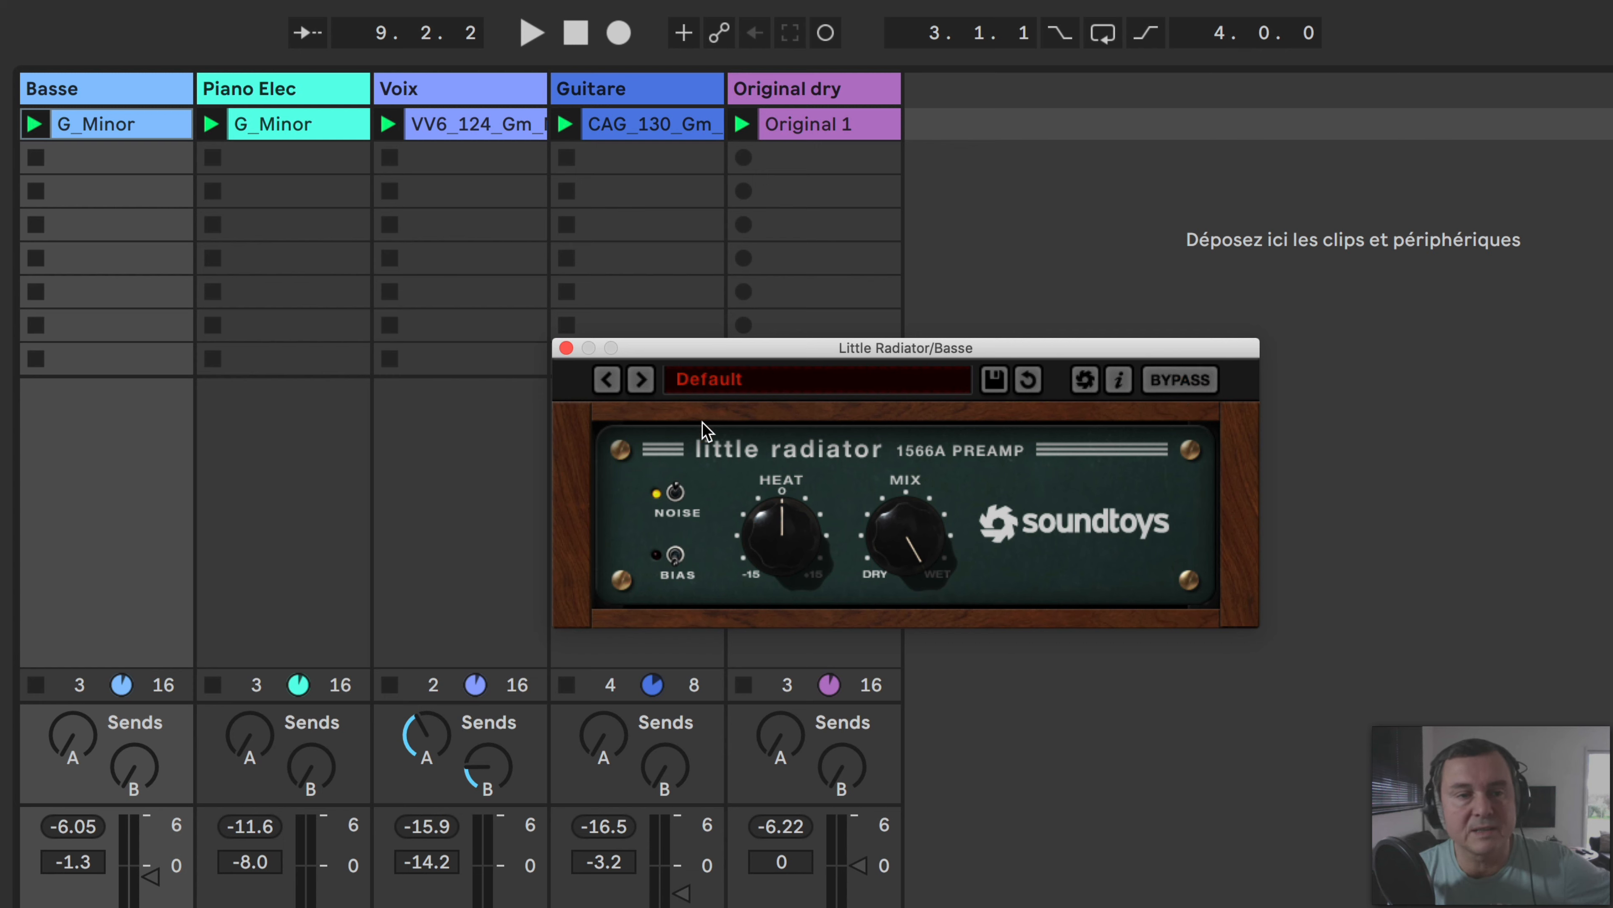
Launch the Basse G_Minor clip and step through the presets to Bass Beef
click(639, 382)
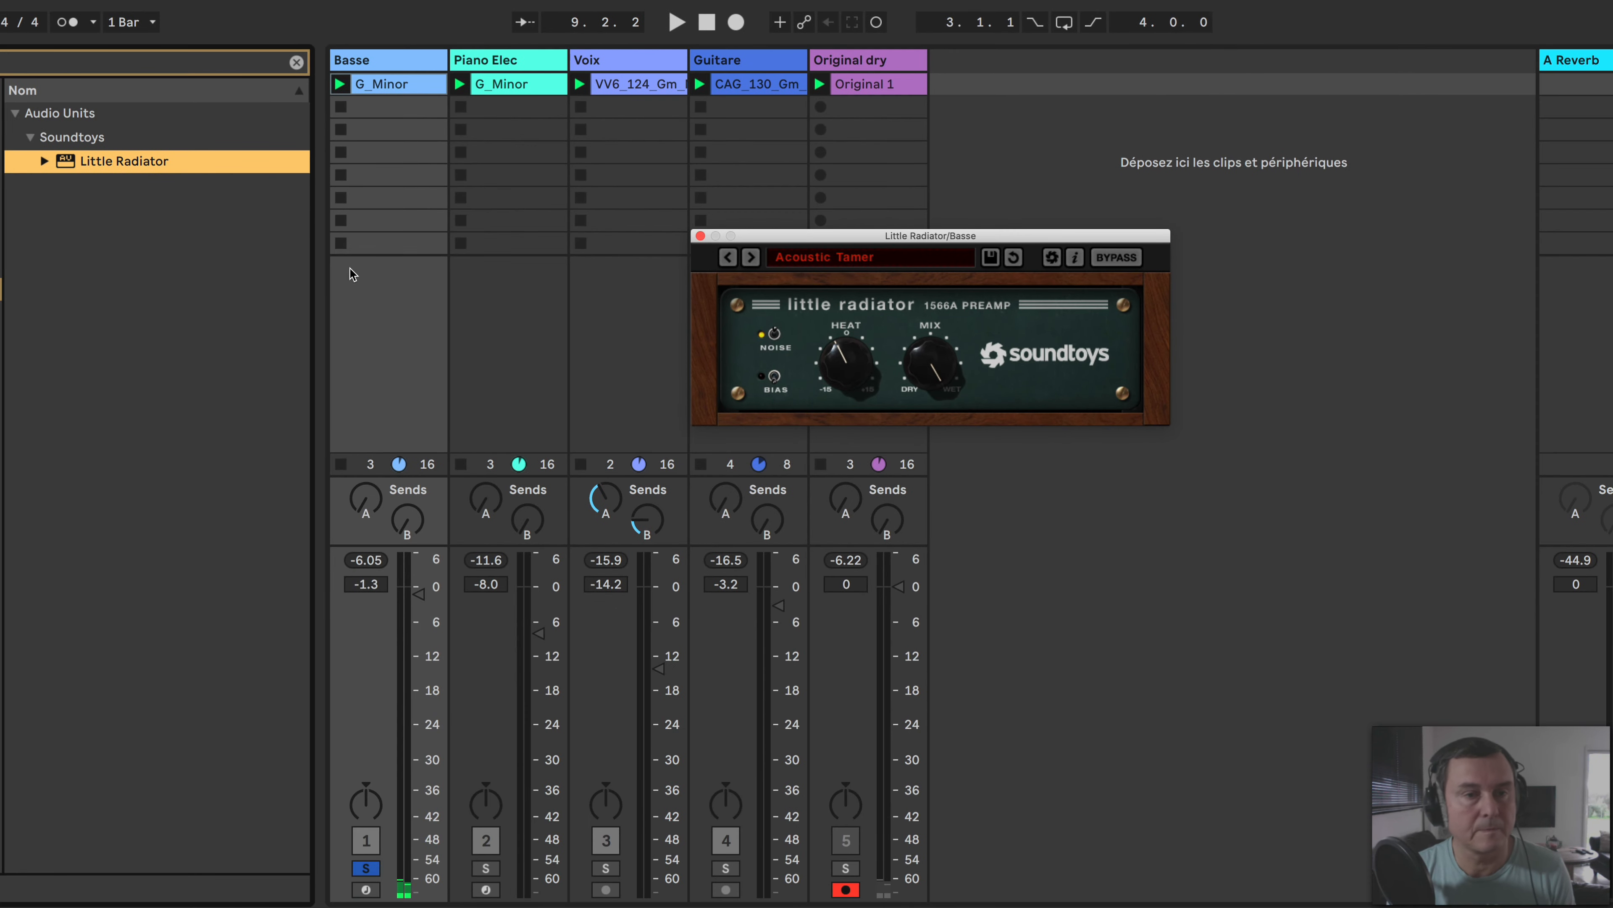
click(340, 85)
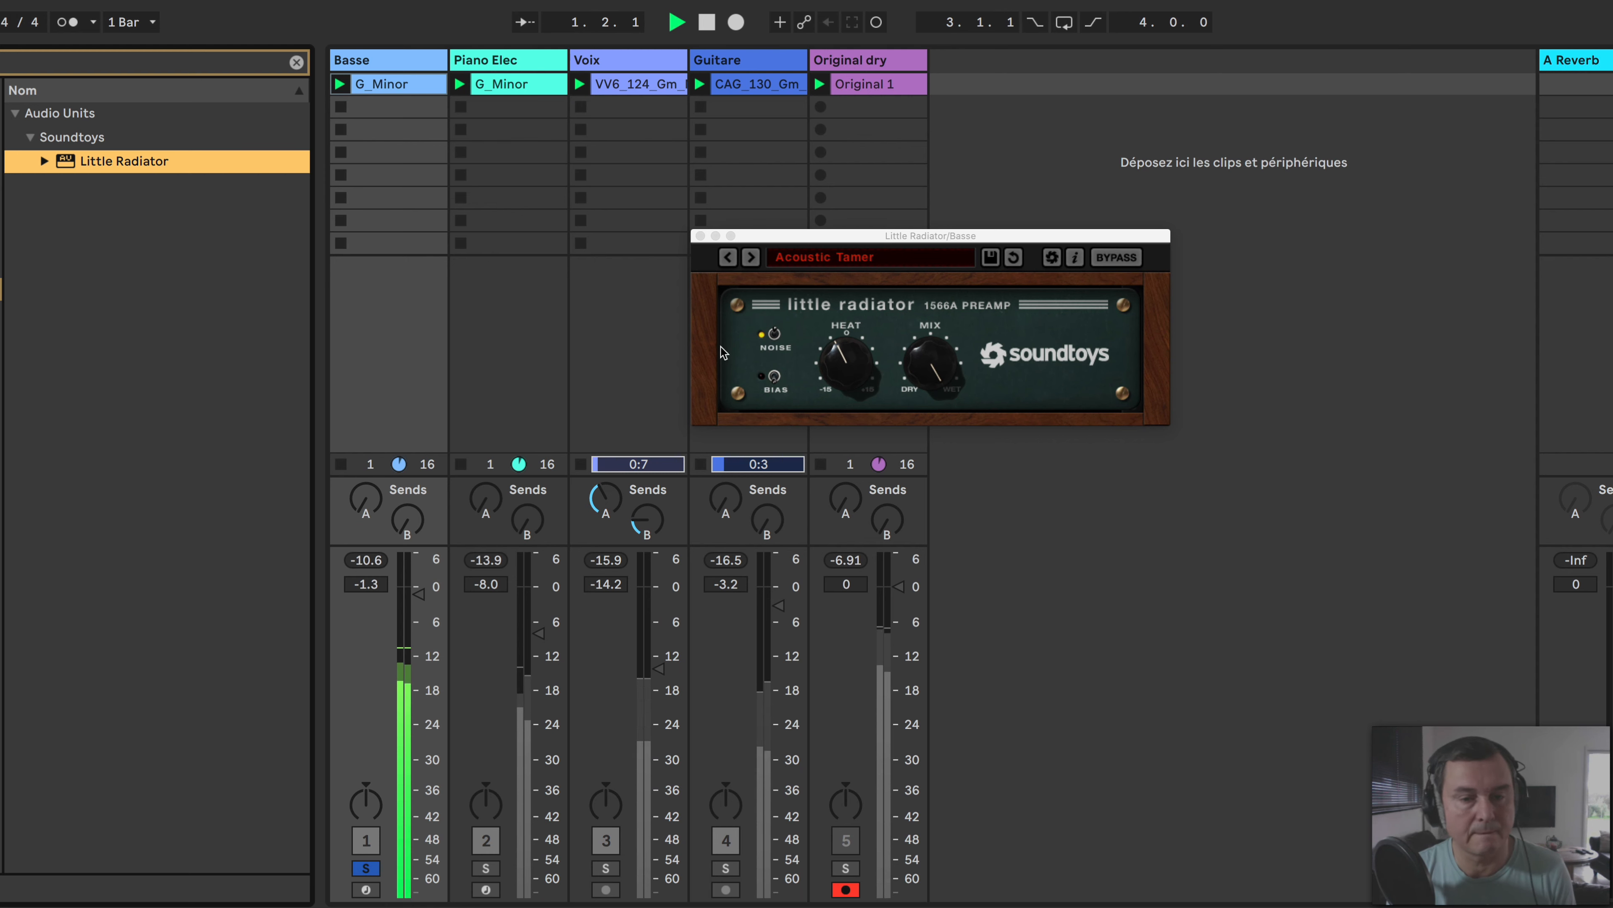
click(751, 258)
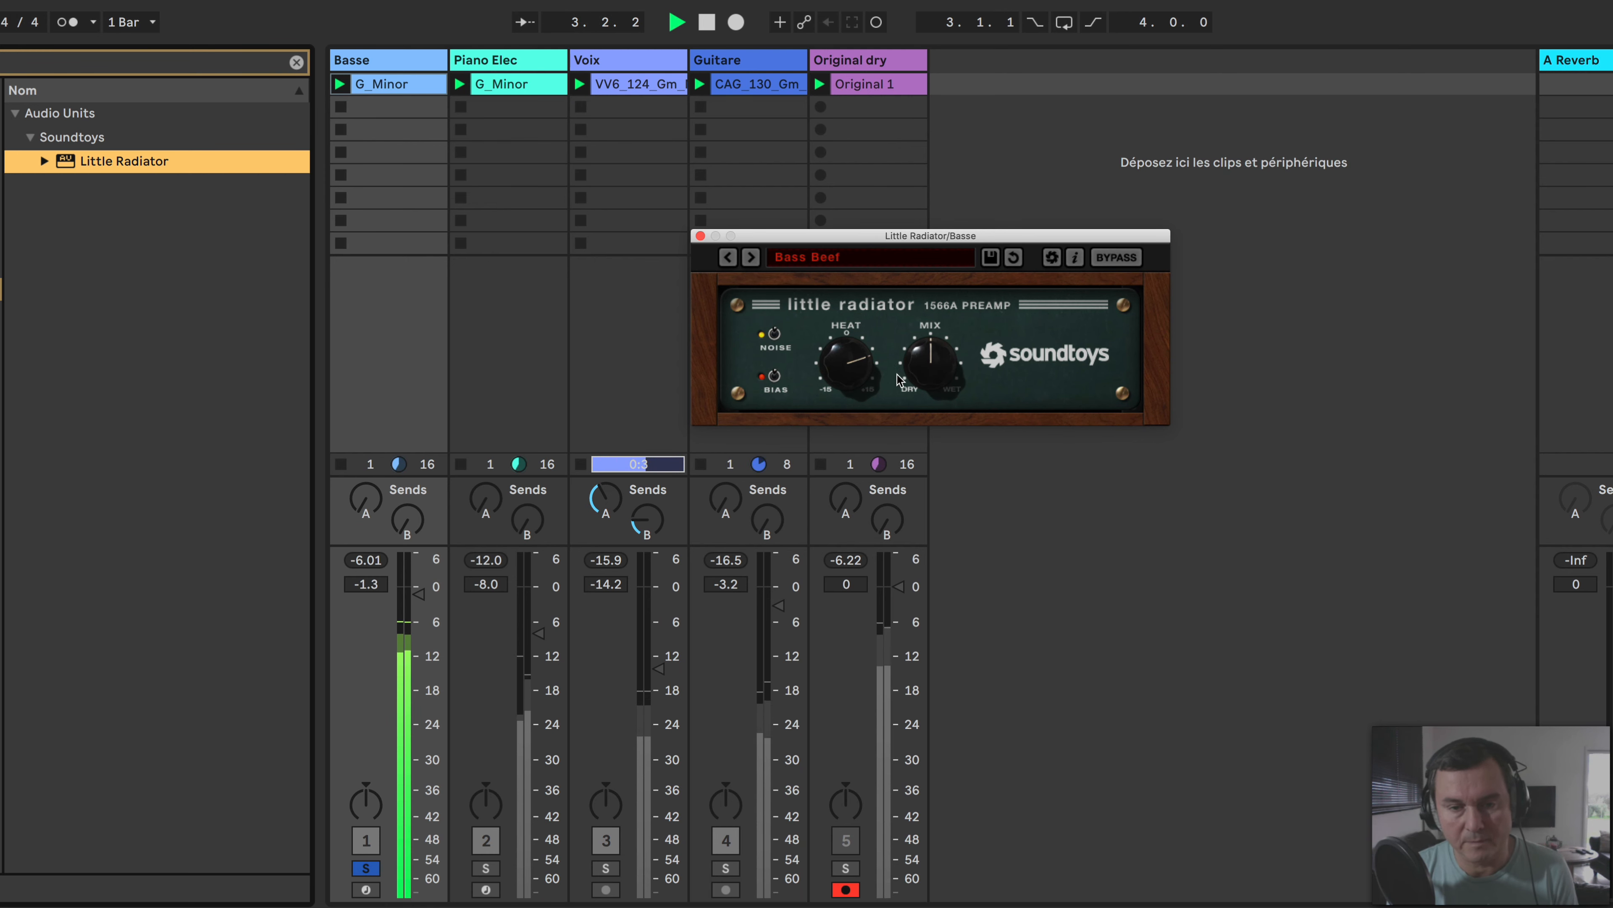
Try Heat at its maximum with different Mix amounts on the playing bass, and stop playback
drag(849, 366, 858, 310)
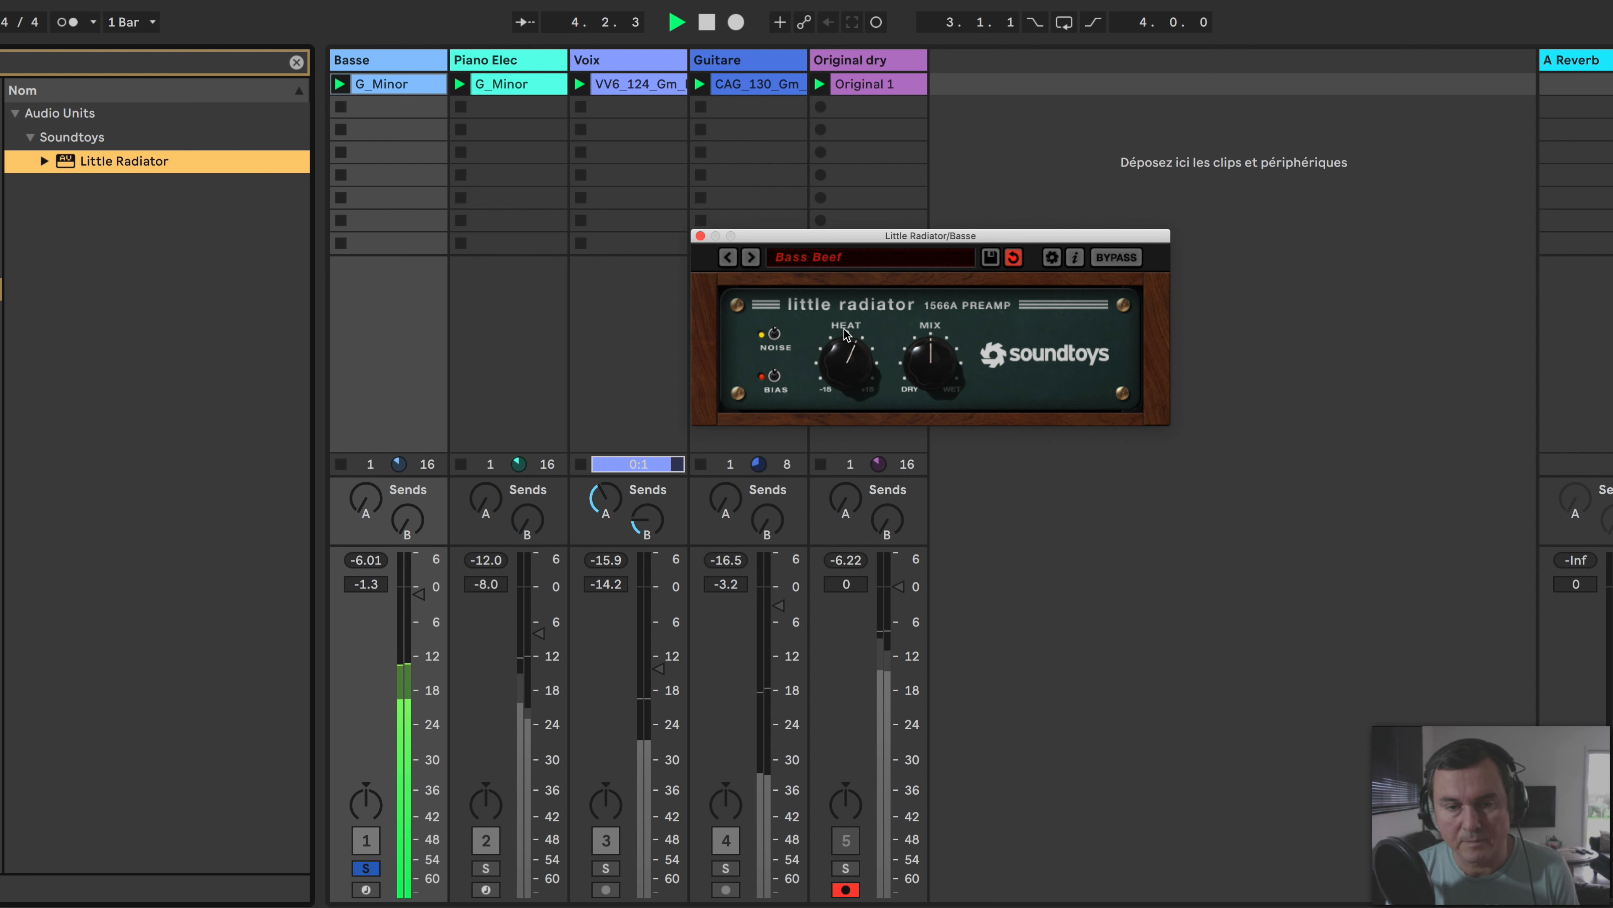
drag(927, 353, 923, 304)
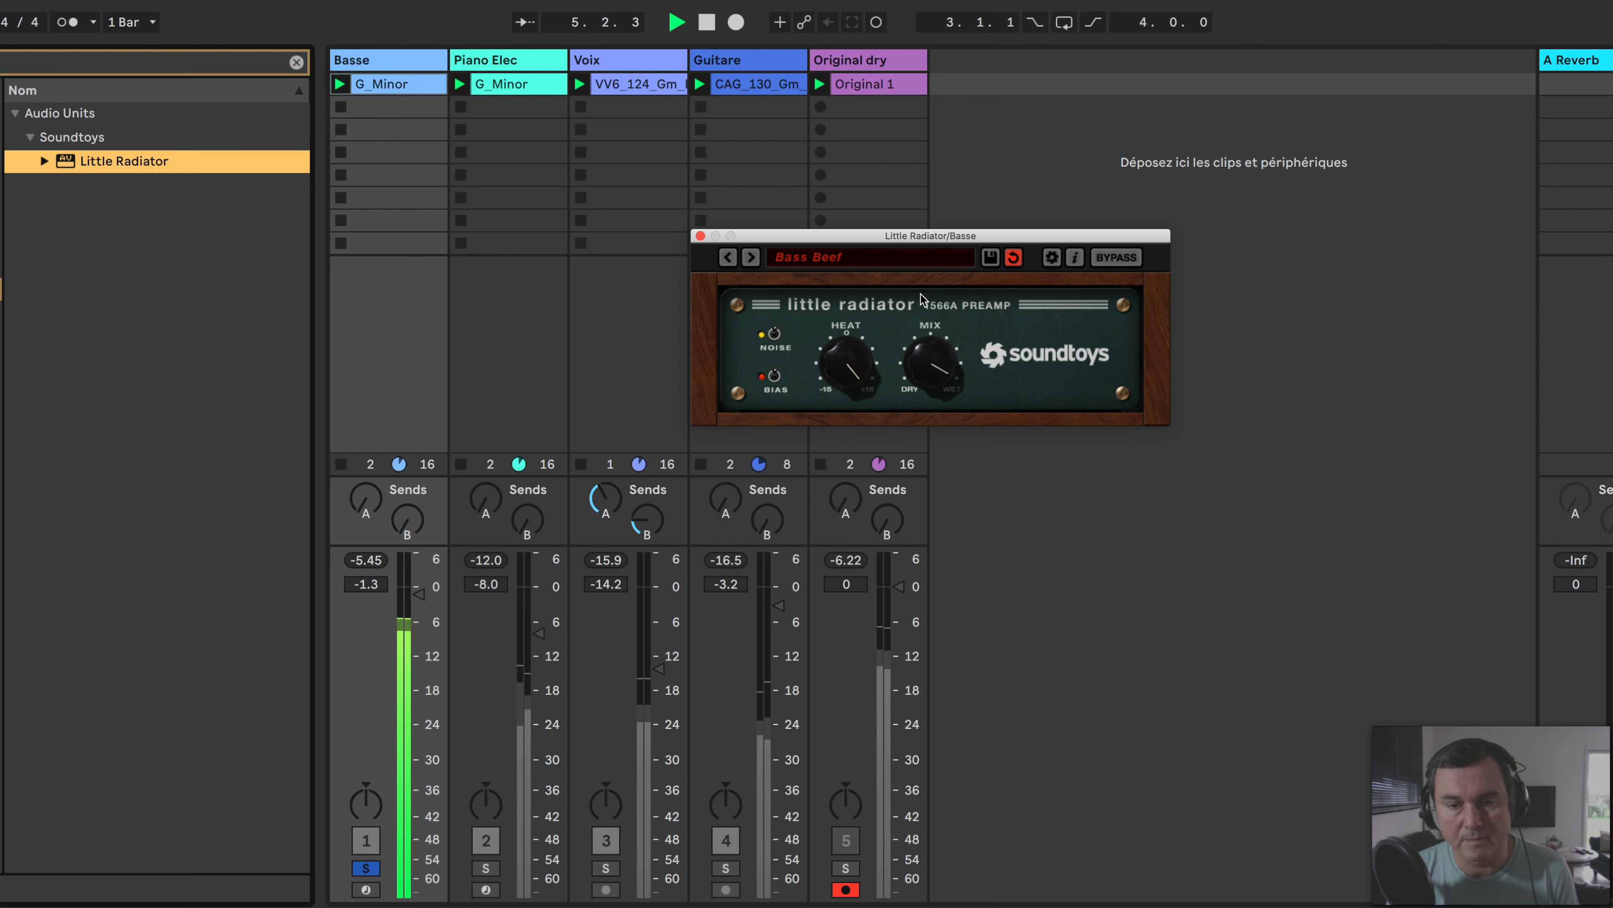
key(space)
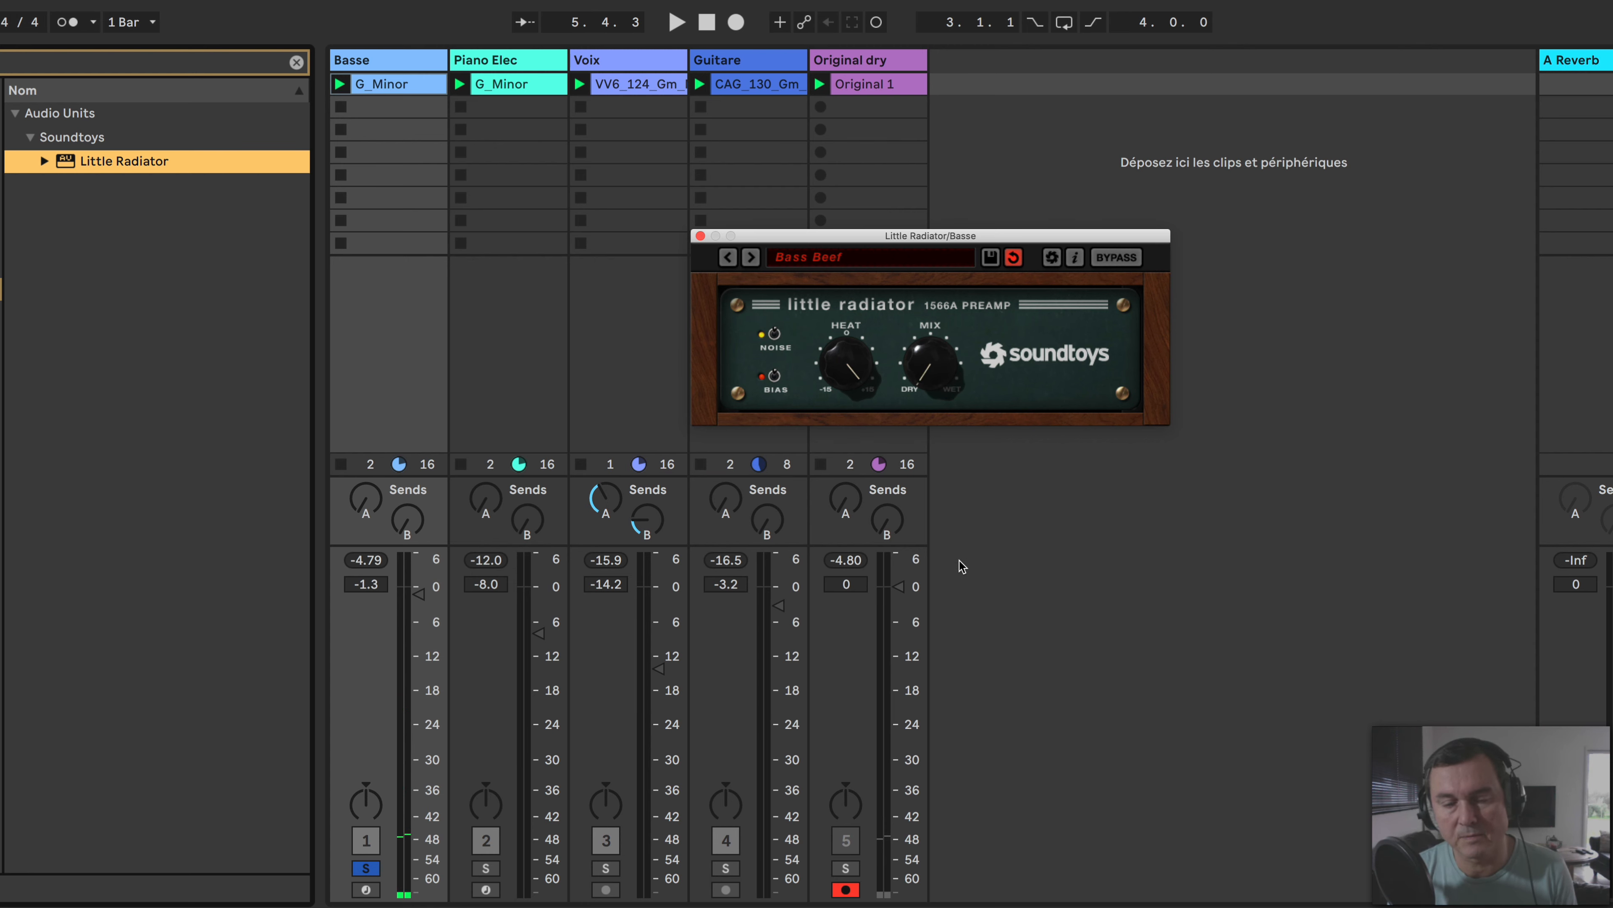
Switch off Noise and Bias, and lower Heat and Mix while listening to the bass
click(775, 335)
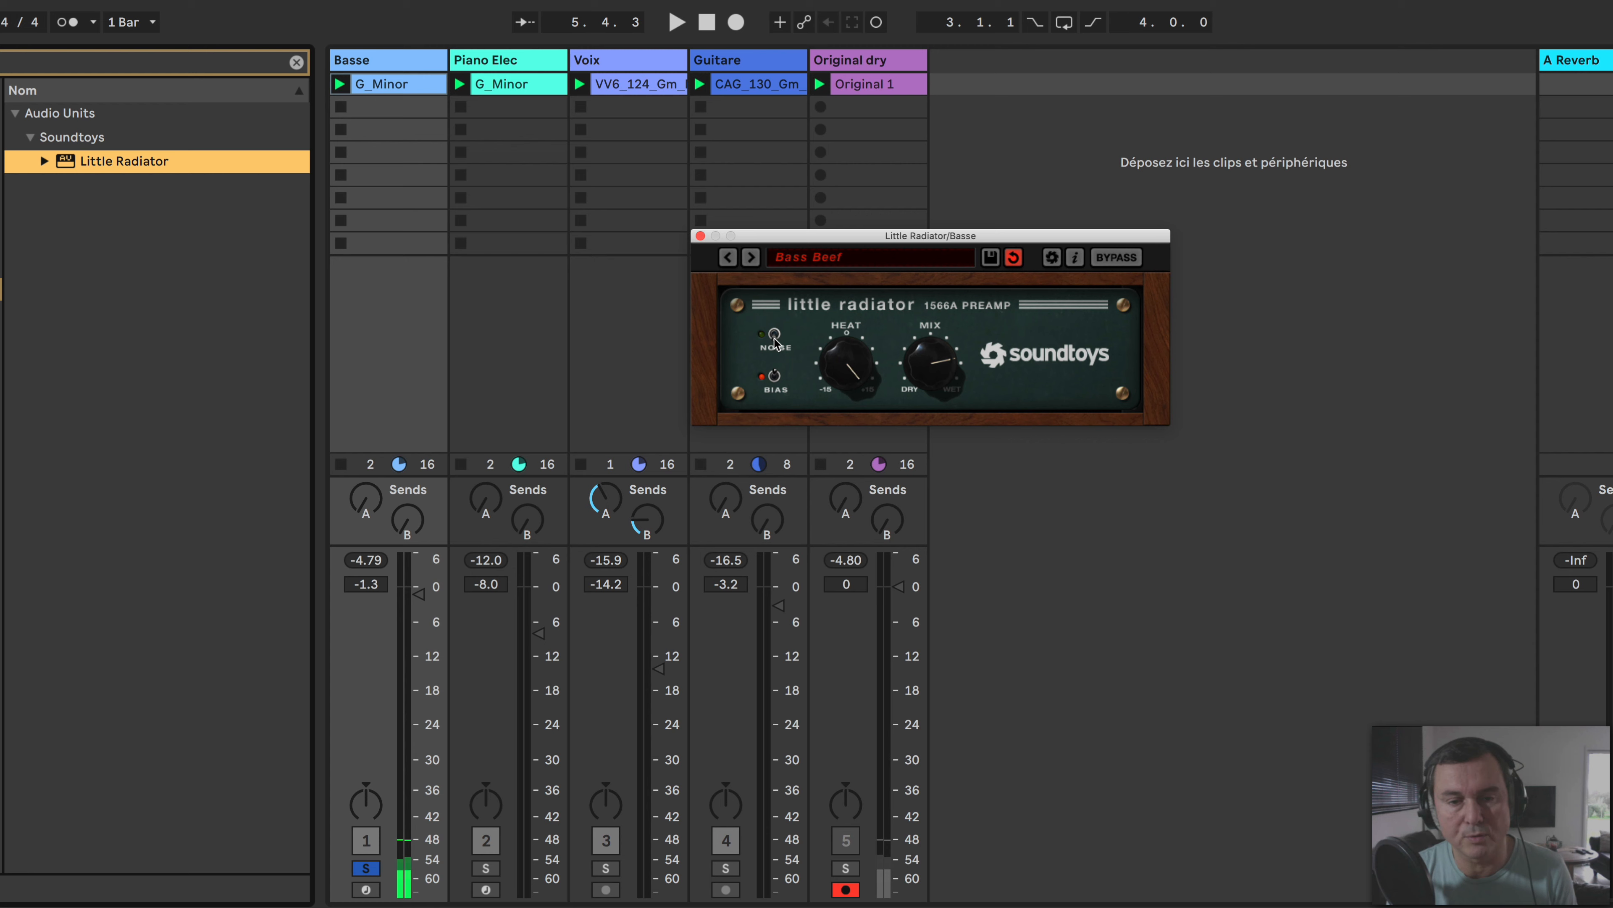
click(776, 376)
key(space)
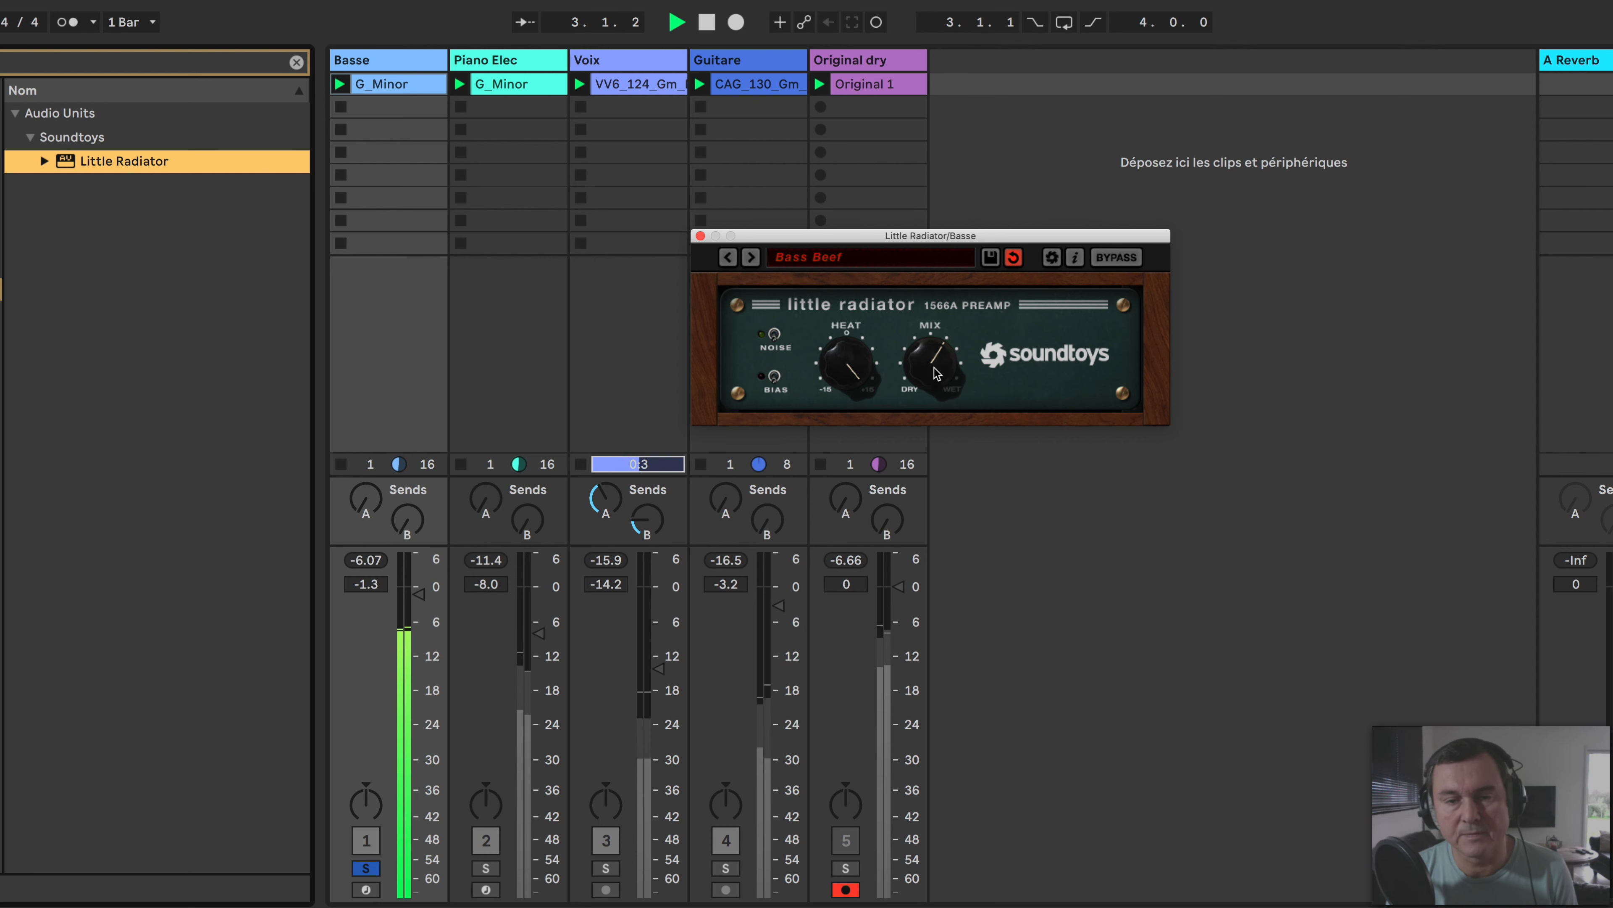
drag(936, 373, 932, 414)
key(space)
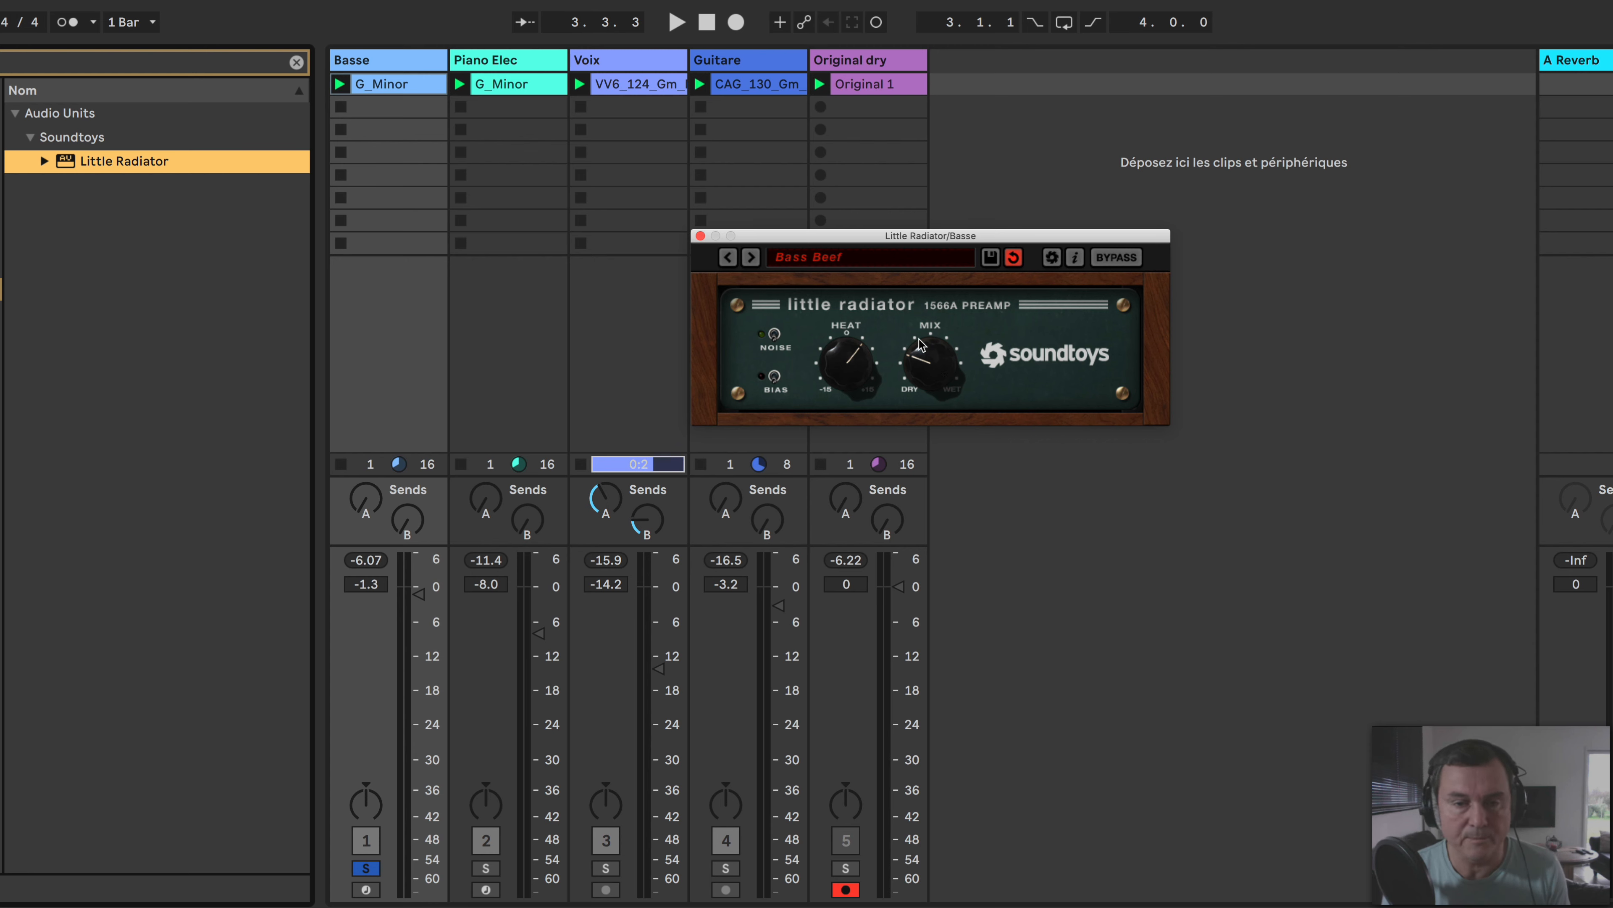
Resume playback, bring Mix closer to dry, raise Heat and switch Bias back on
key(space)
drag(949, 366, 929, 385)
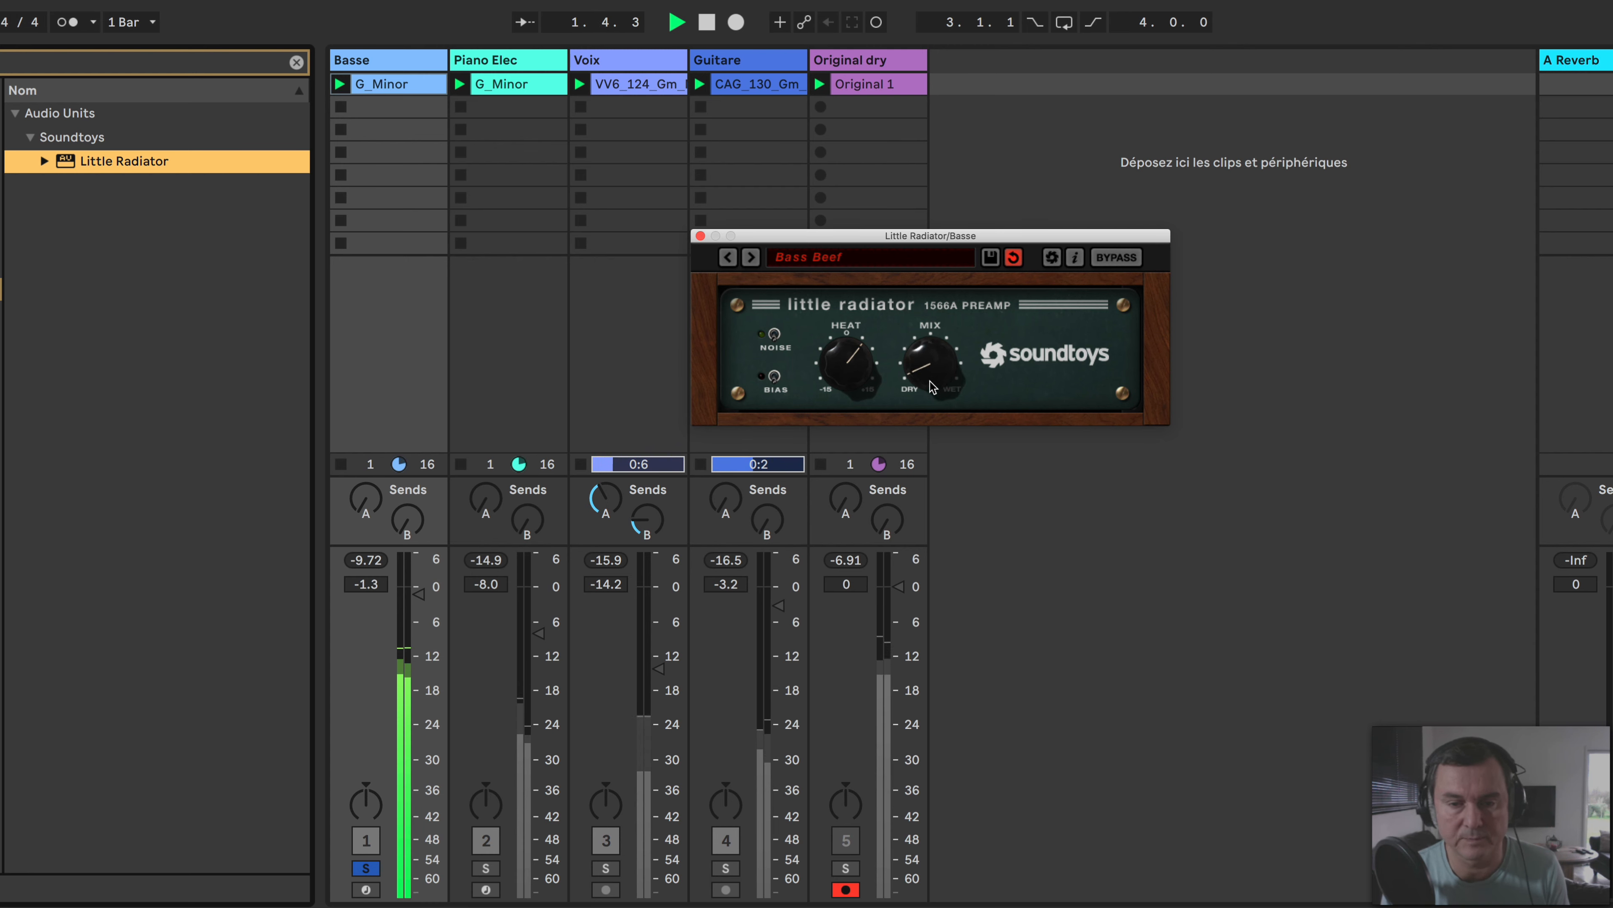
mouse_move(853, 356)
mouse_down()
mouse_move(854, 341)
mouse_move(853, 384)
mouse_move(850, 343)
mouse_up()
click(774, 376)
Compare the playing bass with and without bypass while fine-tuning Mix to a mostly dry setting
click(1117, 258)
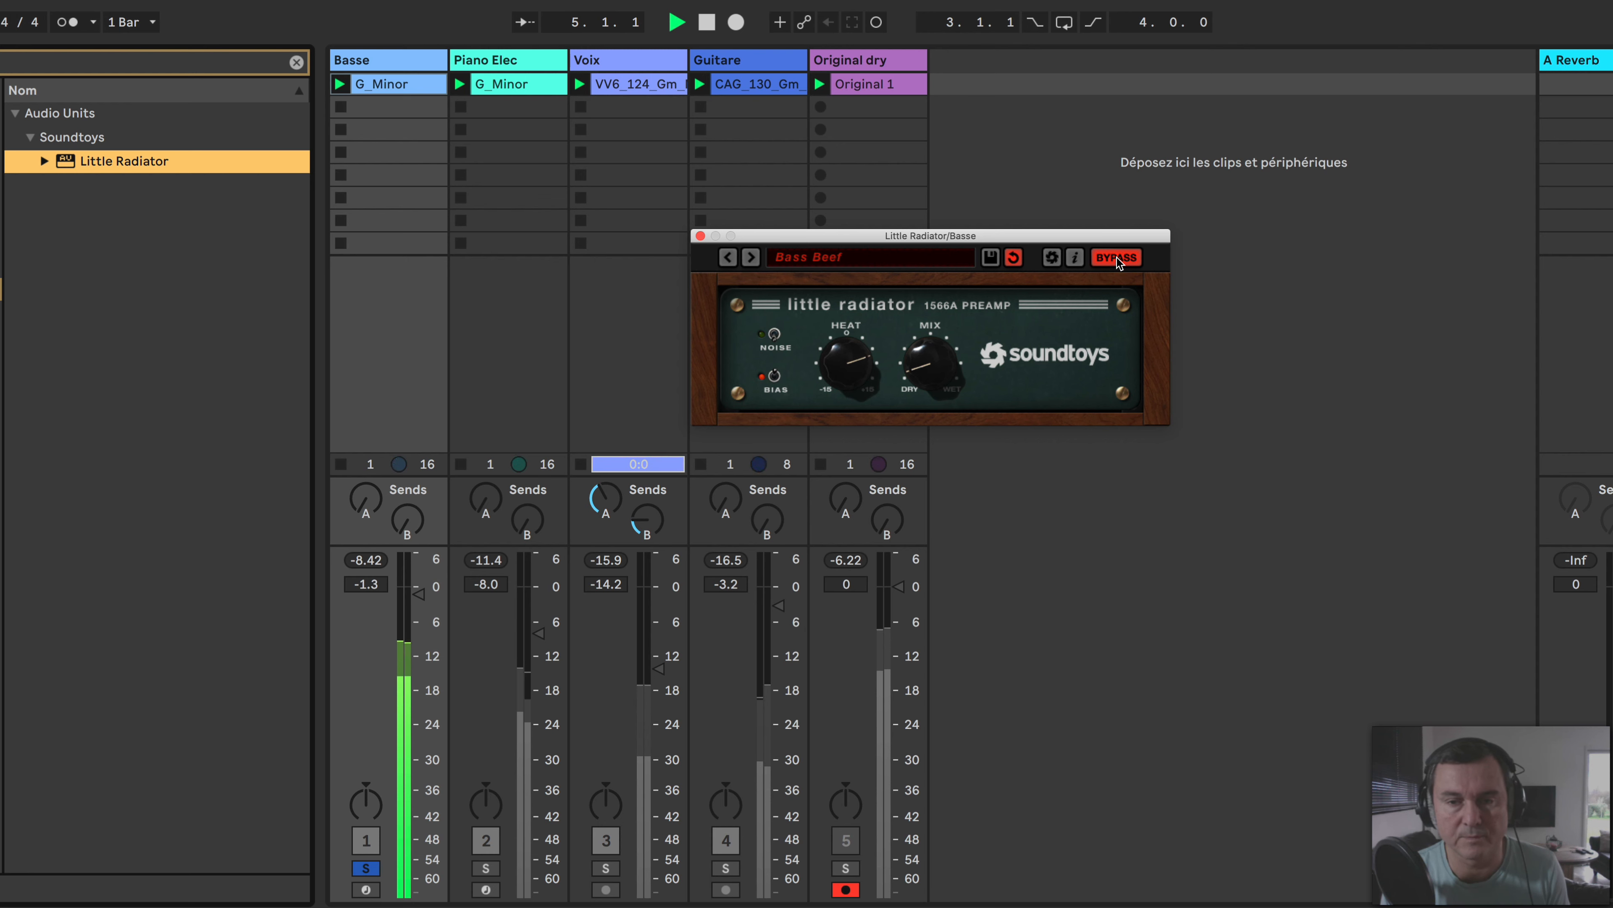
click(1117, 258)
drag(929, 373, 936, 287)
drag(940, 413, 943, 429)
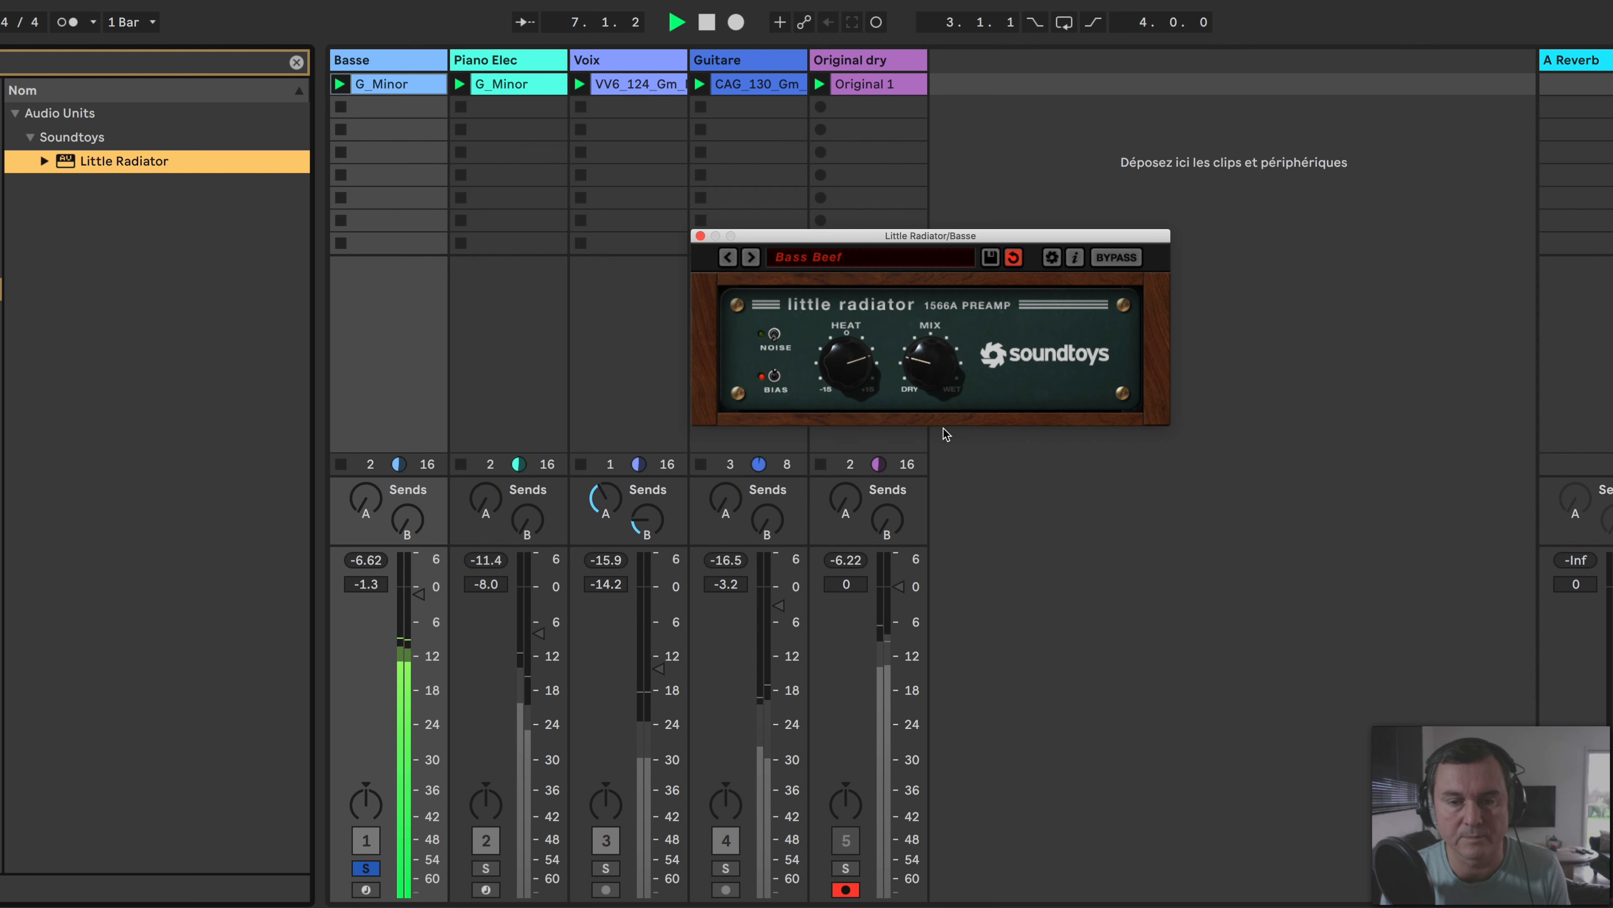
drag(917, 371, 918, 378)
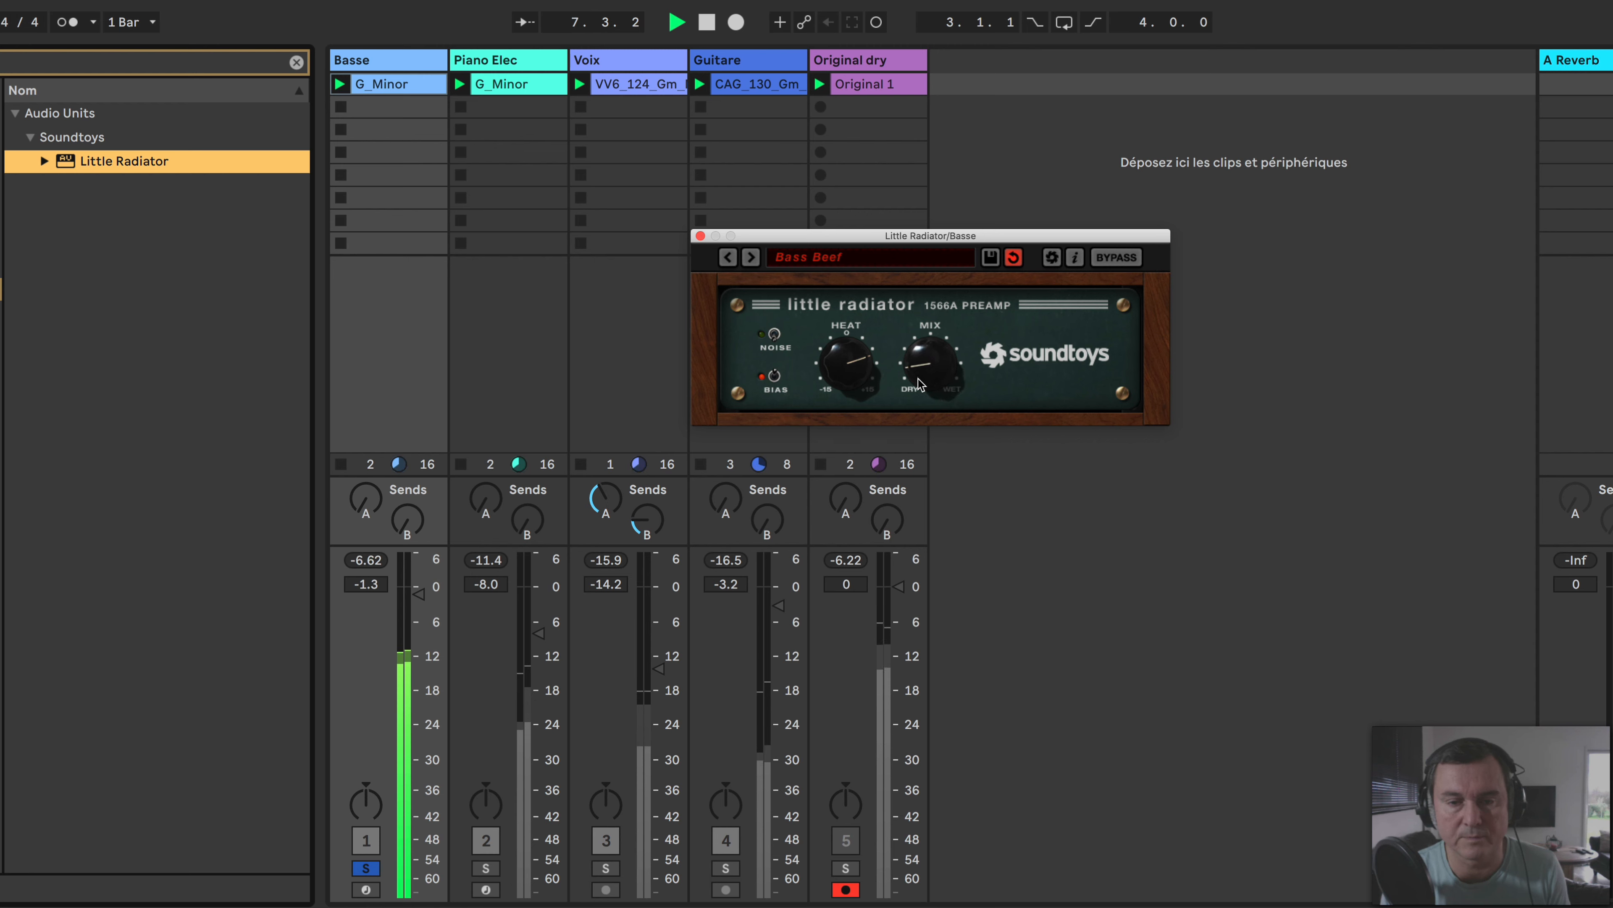
click(1112, 259)
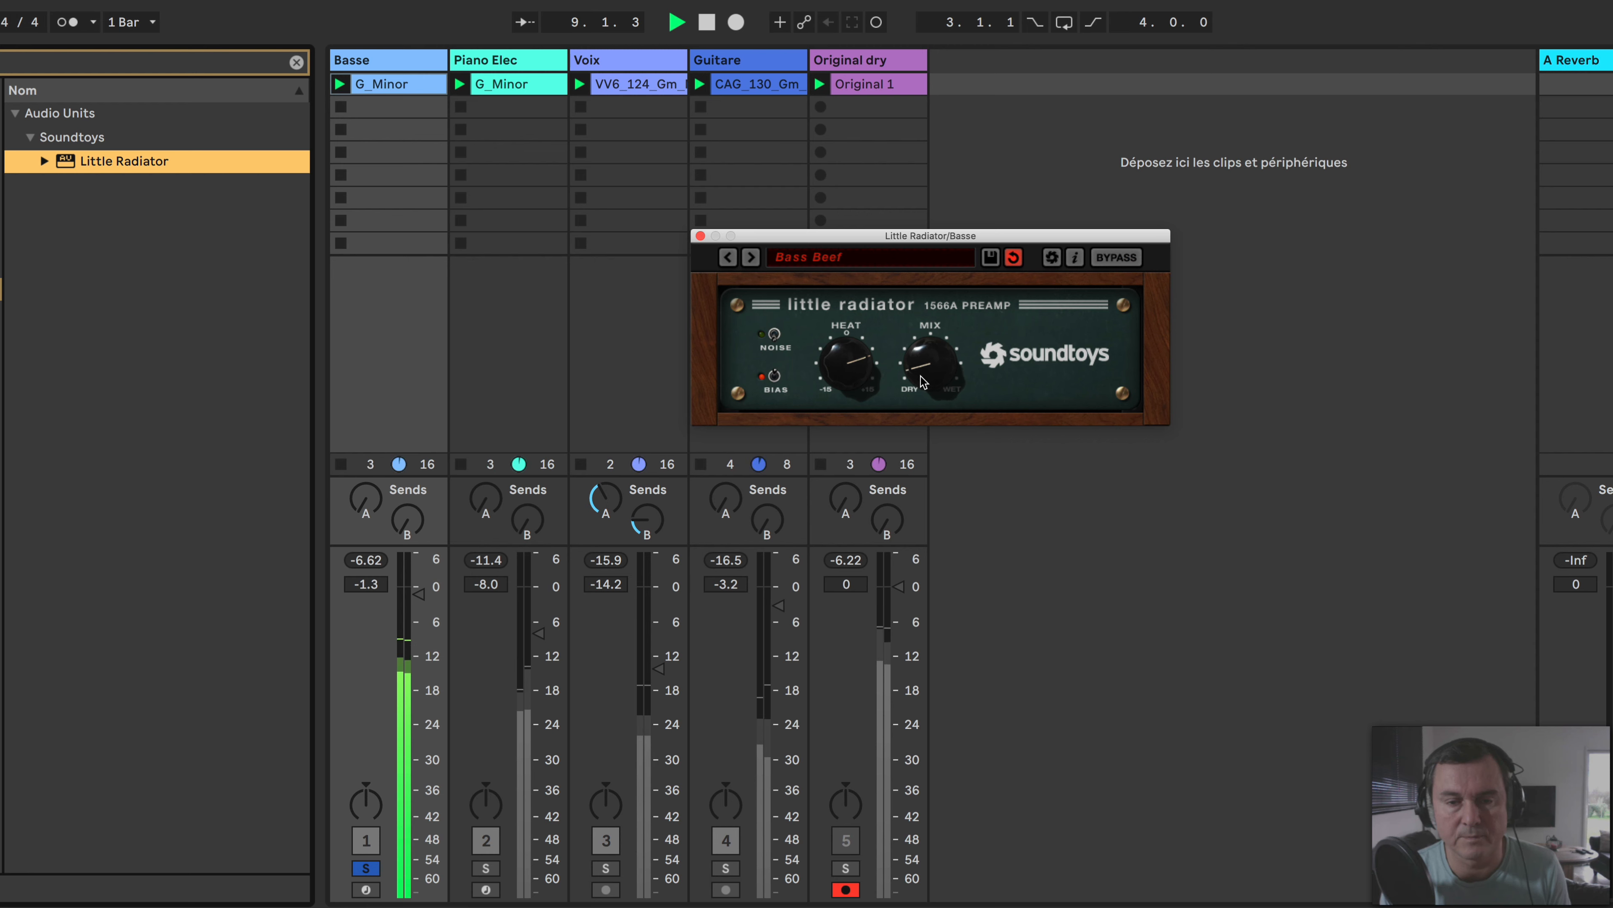
Stop the bass audition, solo the Piano Elec track, and add Little Radiator to it with its clip playing
key(space)
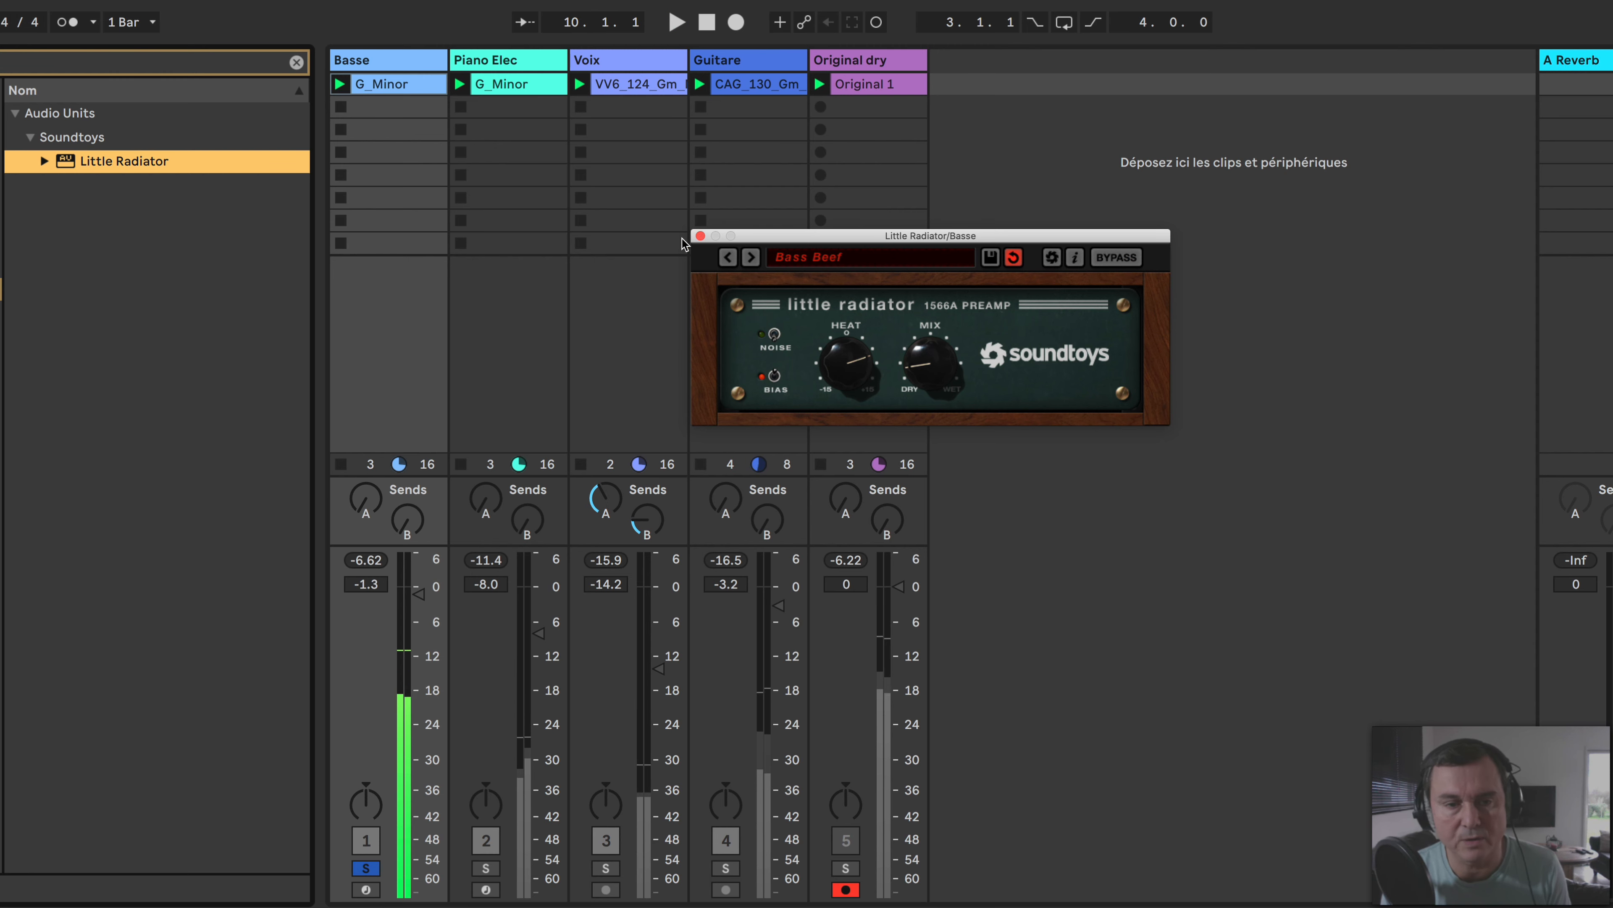
click(486, 868)
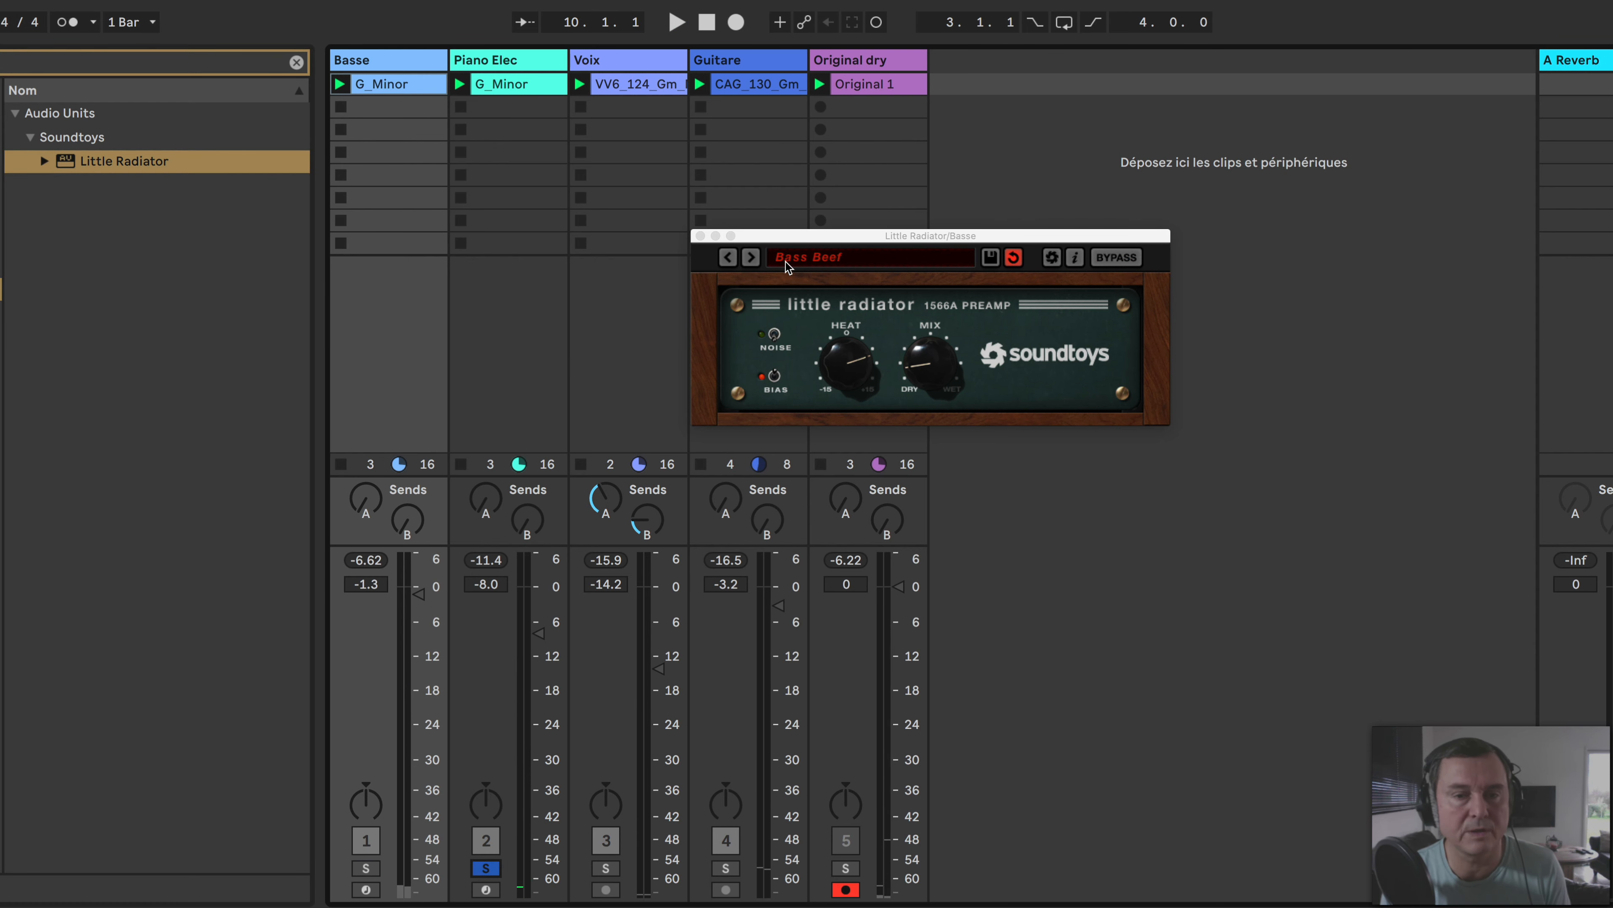
click(701, 236)
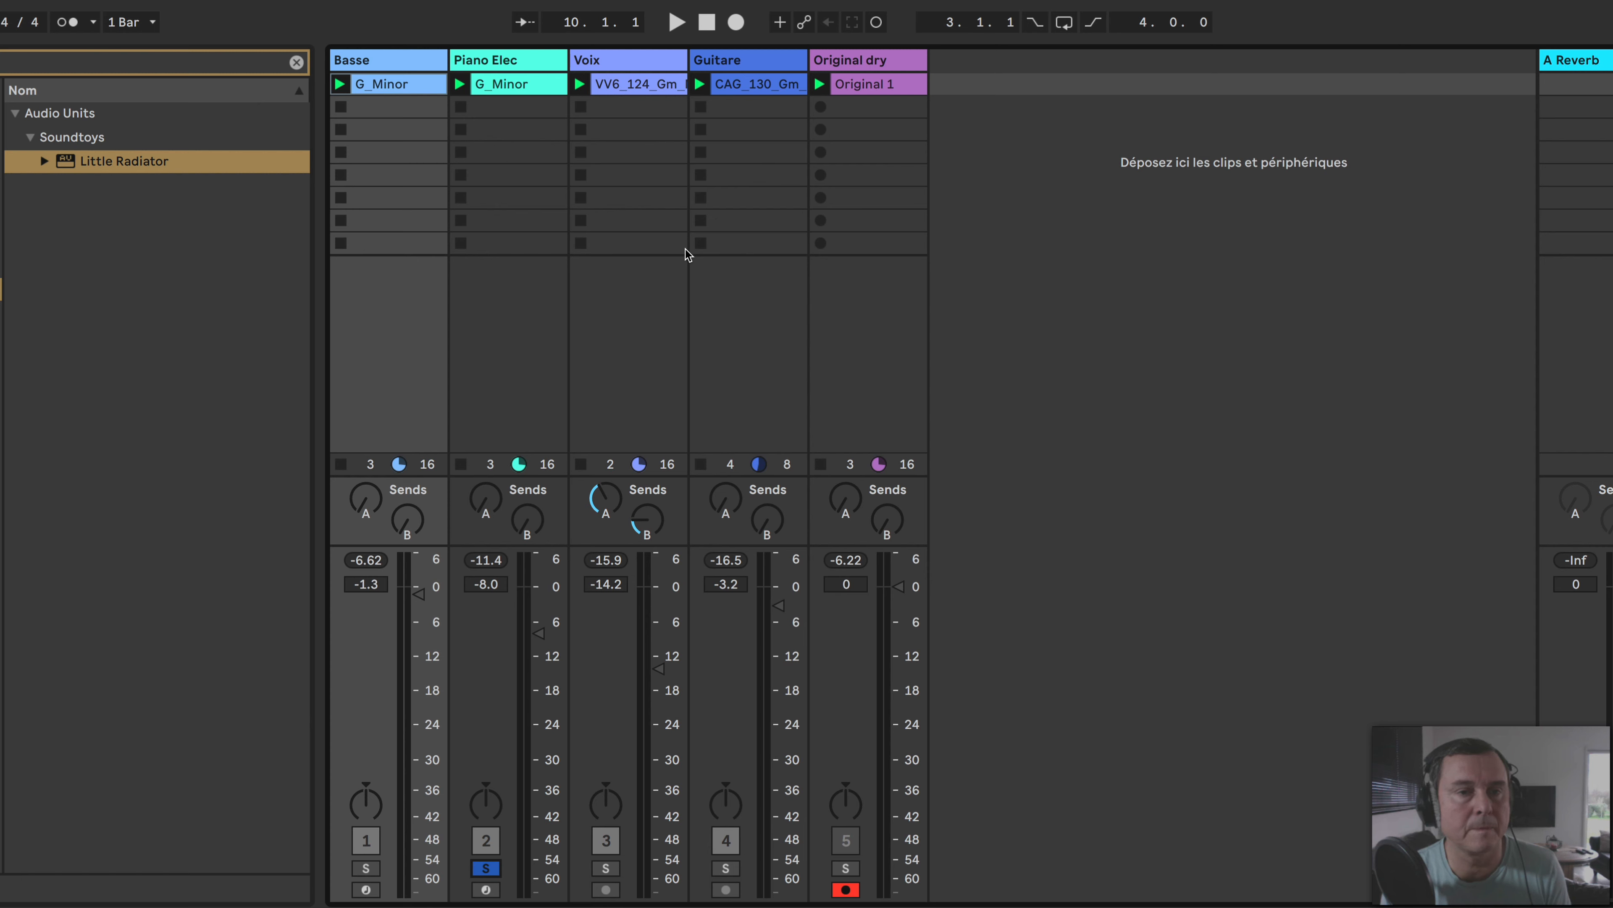
click(459, 85)
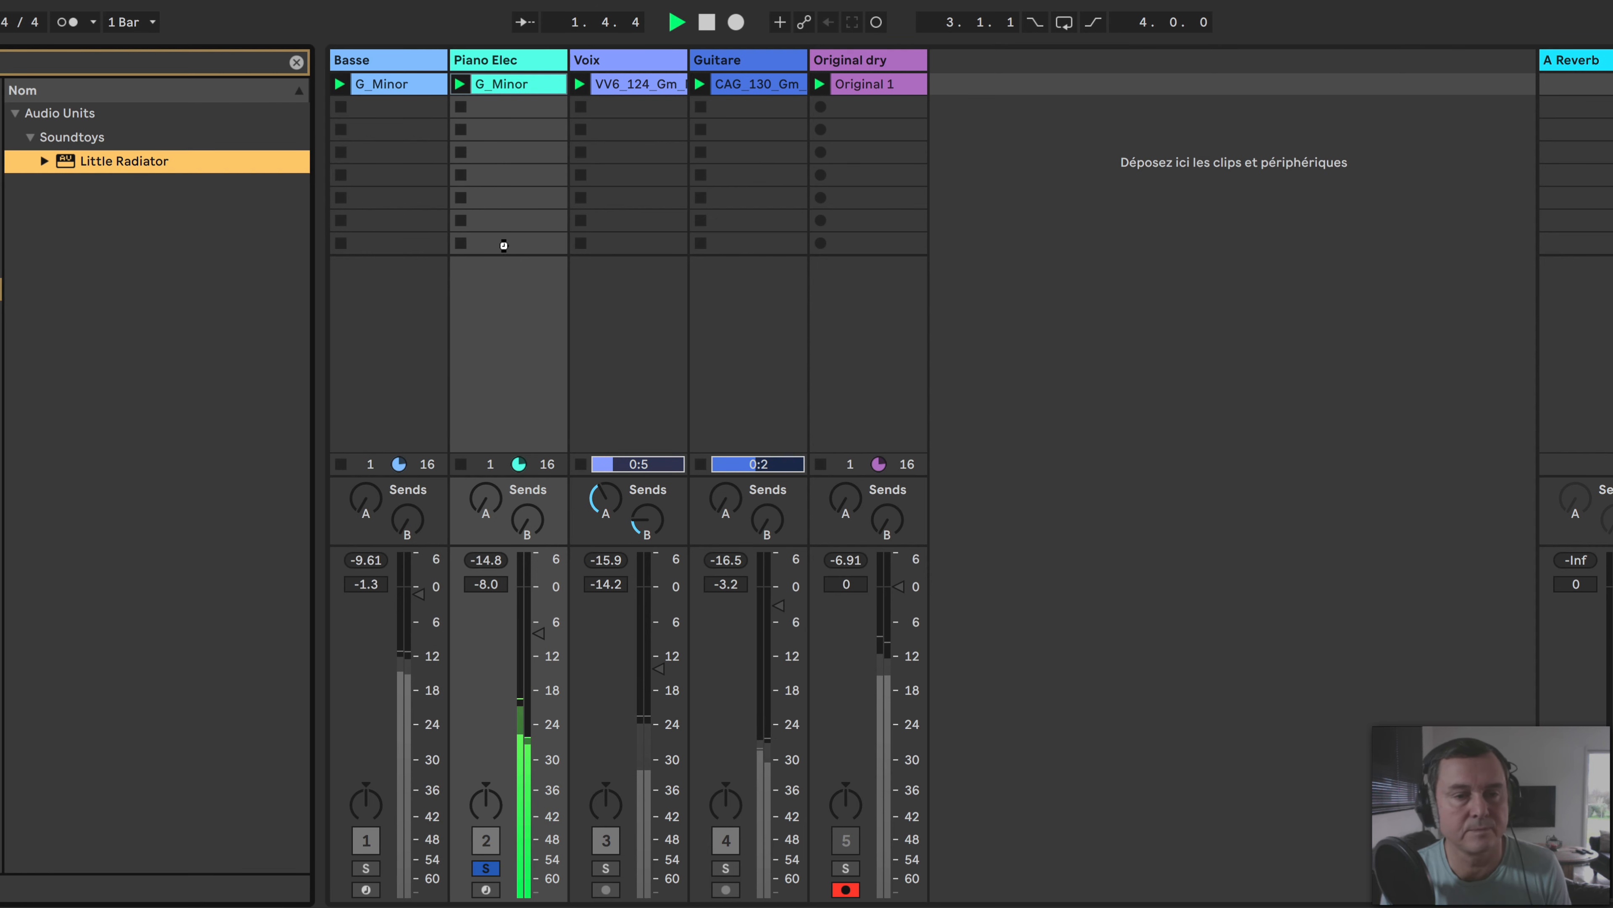
Load the Rhodes Toaster preset on the Piano Elec track's Little Radiator and compare it with bypass
click(802, 268)
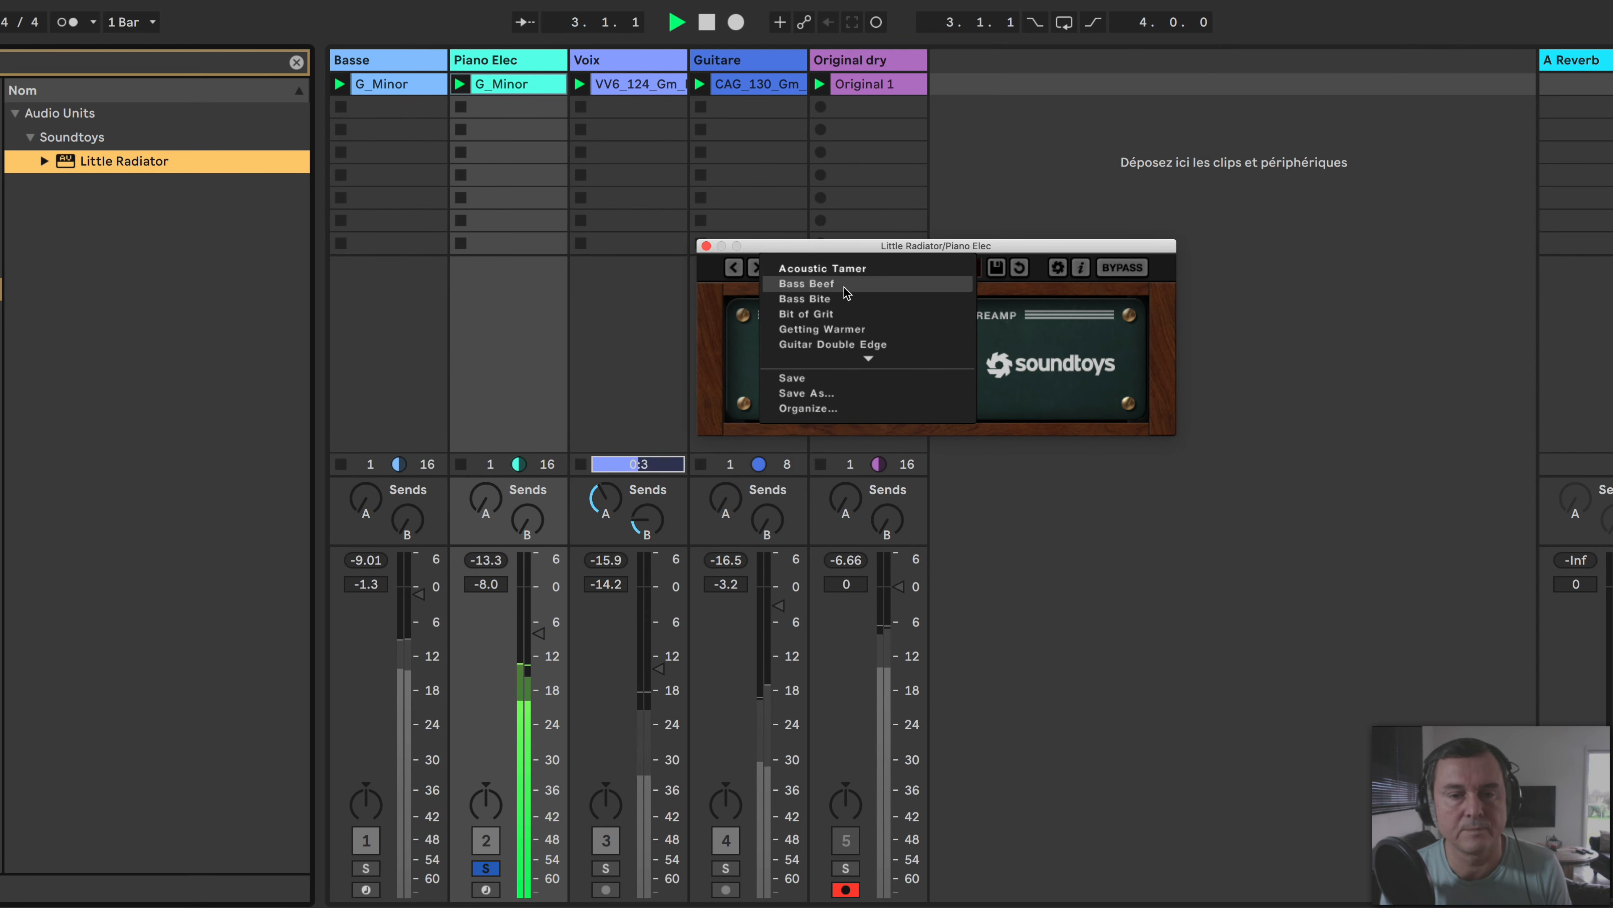
scroll(876, 331, down, 3)
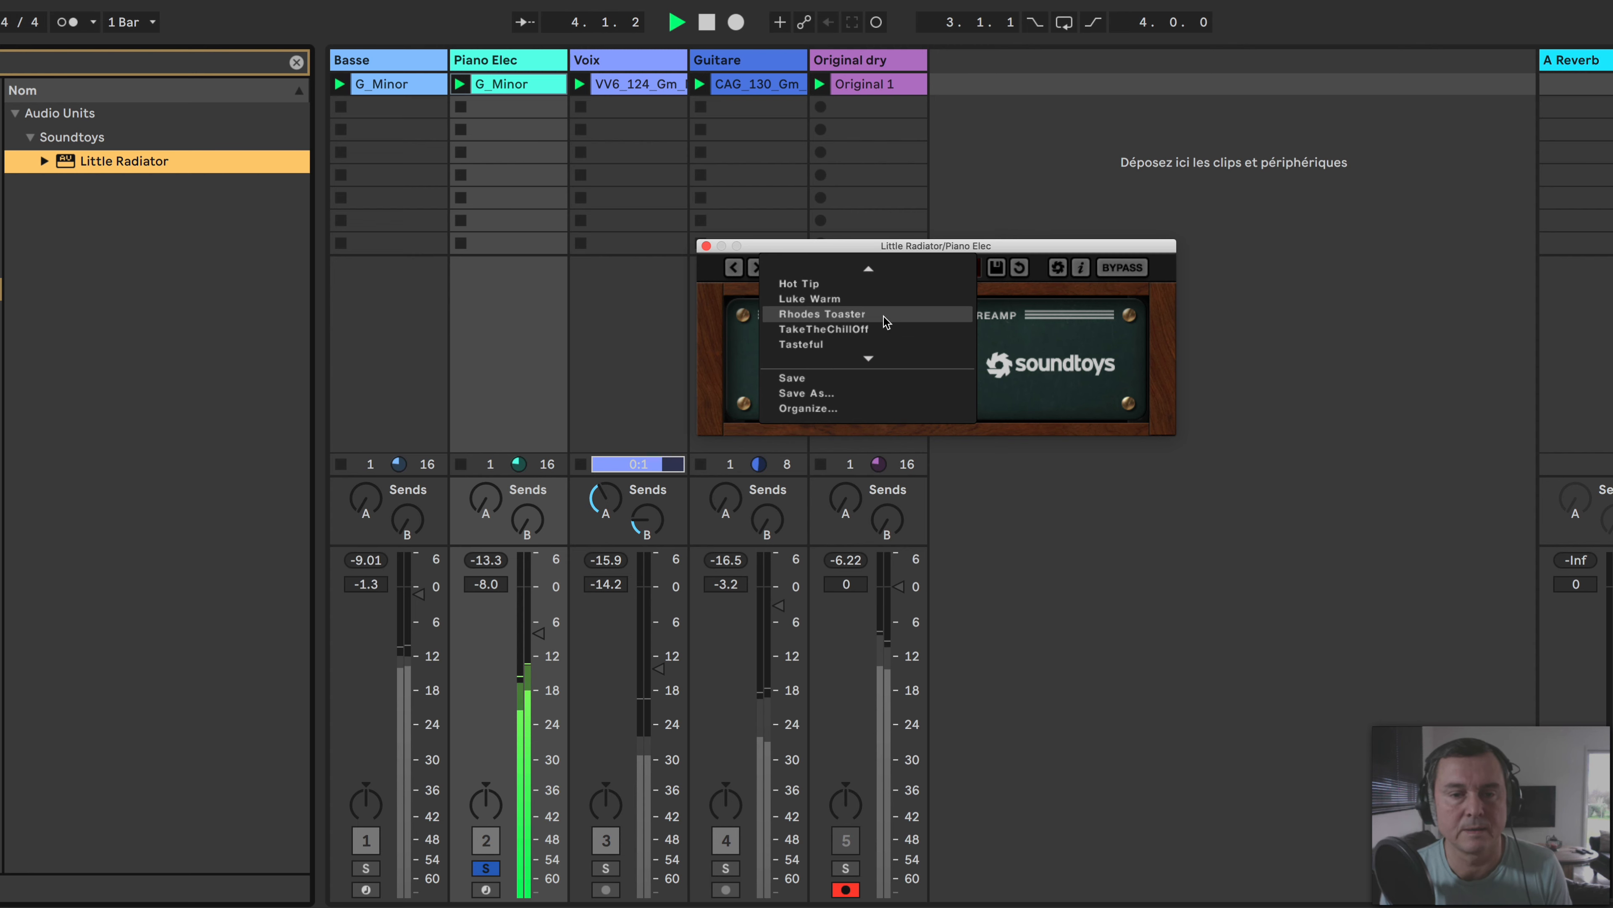
click(886, 314)
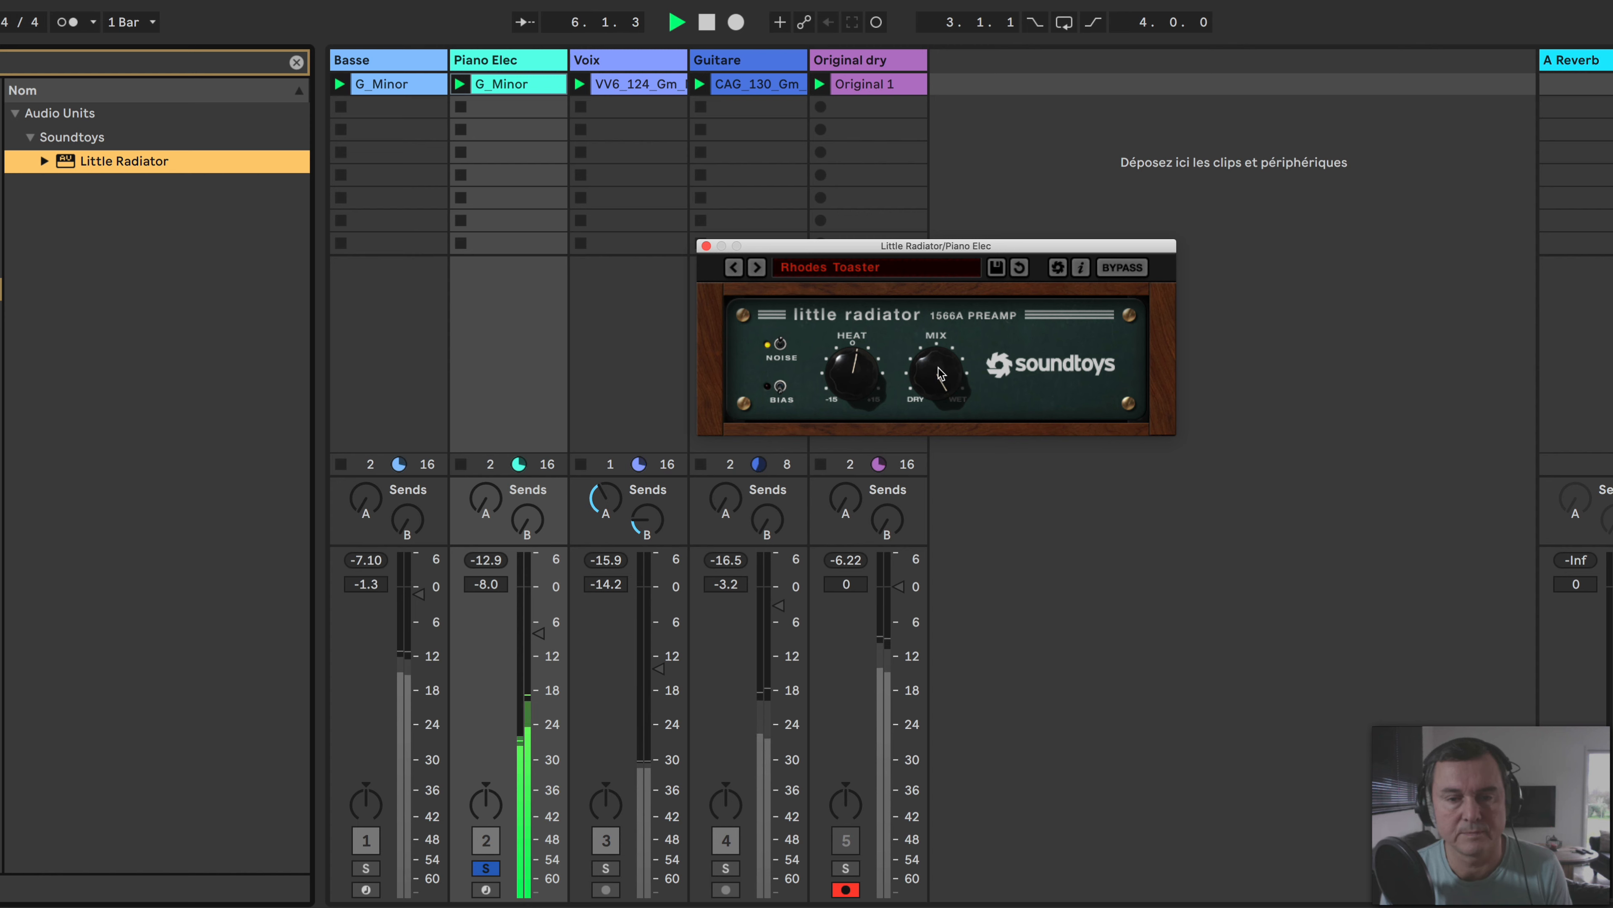
click(1110, 269)
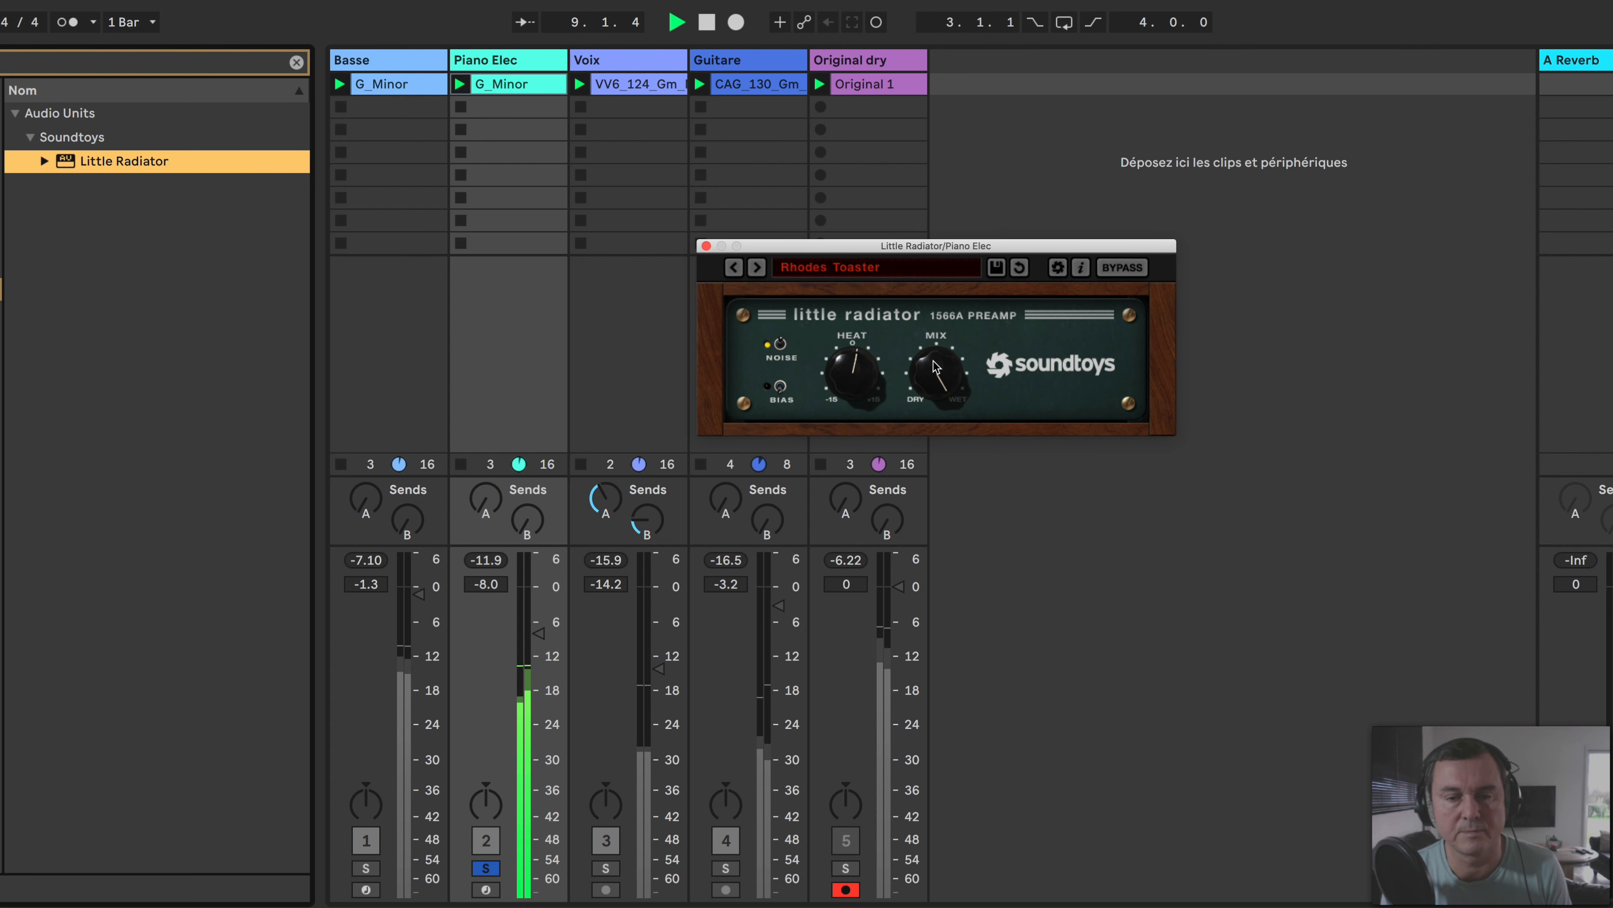
Raise Heat slightly and bring Mix close to dry on the piano, compare with bypass, close the plug-in and stop playback
drag(934, 361, 867, 373)
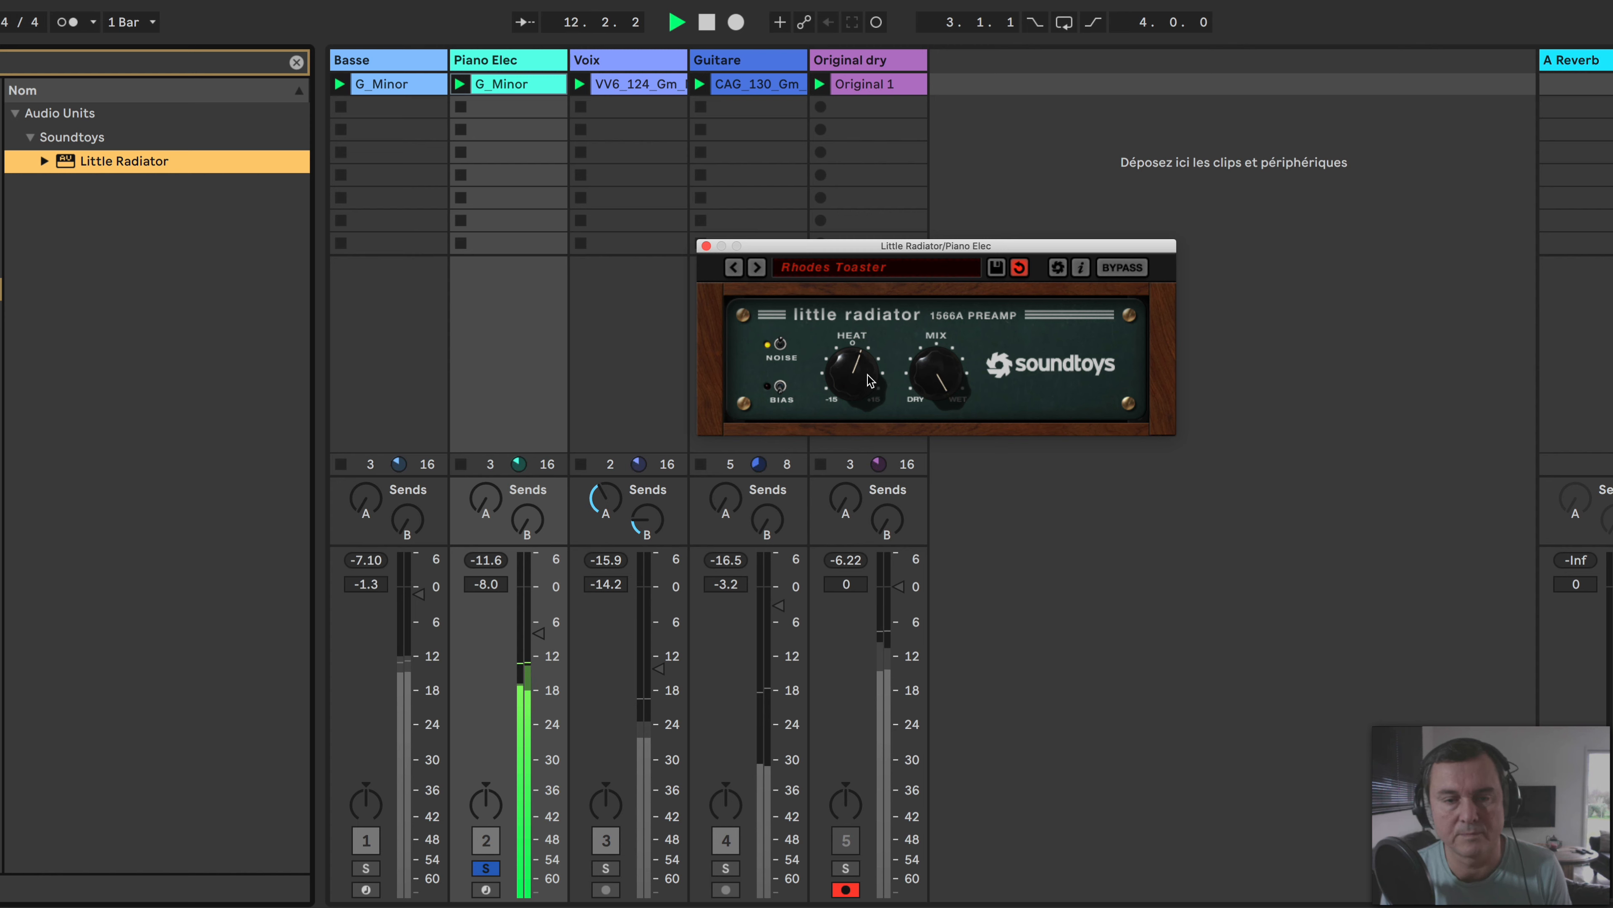
mouse_move(933, 380)
mouse_down()
mouse_move(933, 416)
mouse_move(933, 391)
mouse_up()
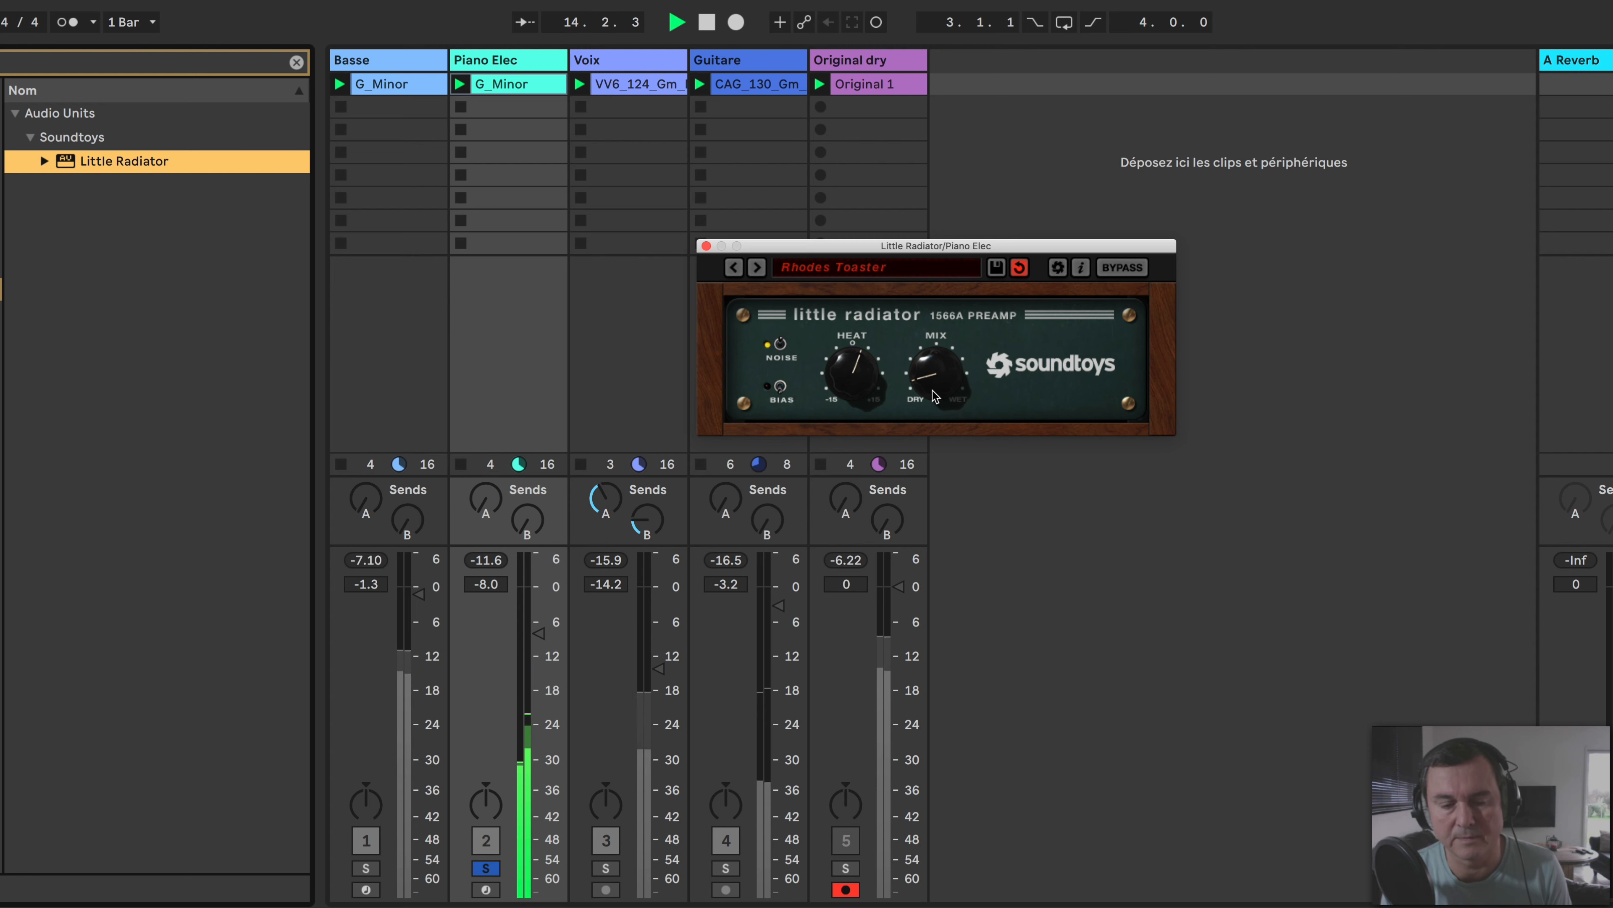
click(1104, 272)
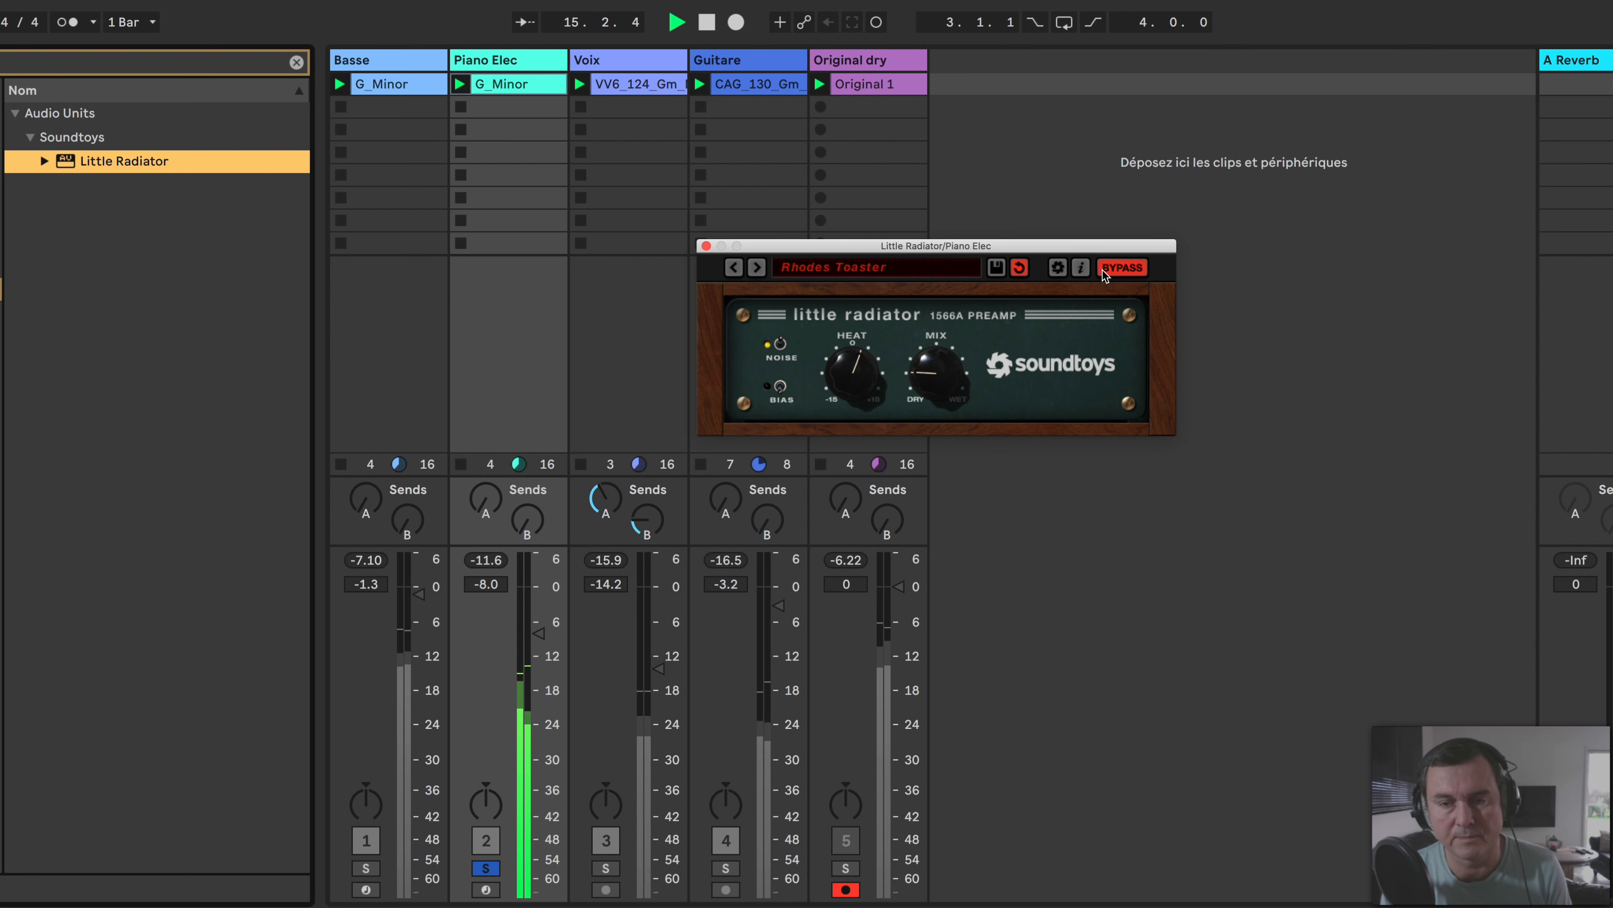
click(1120, 271)
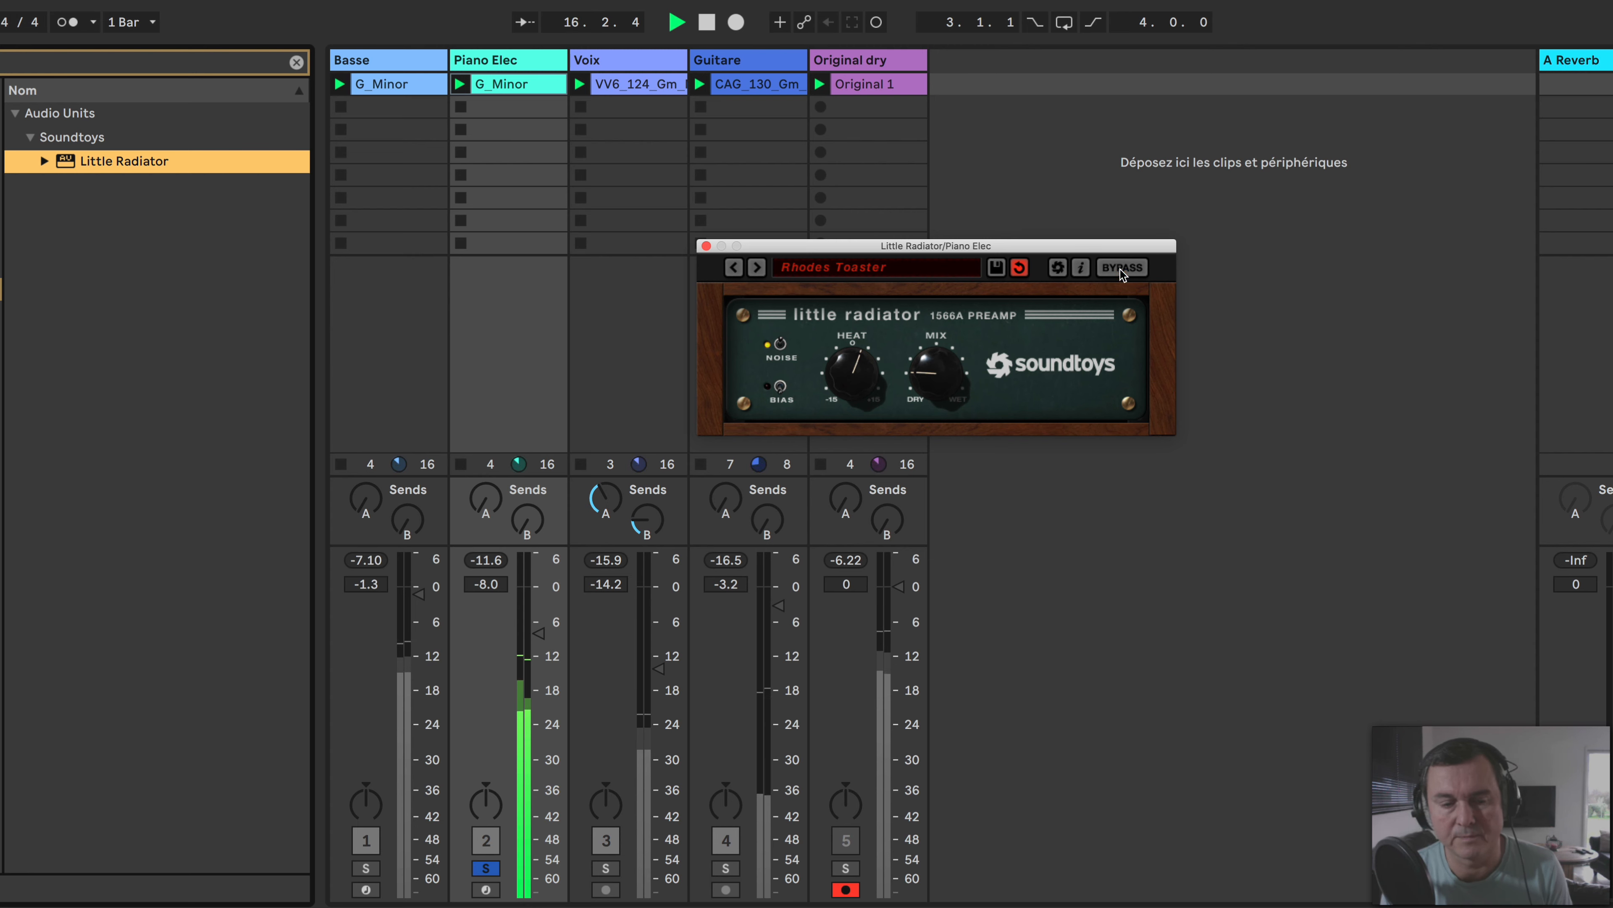
click(706, 245)
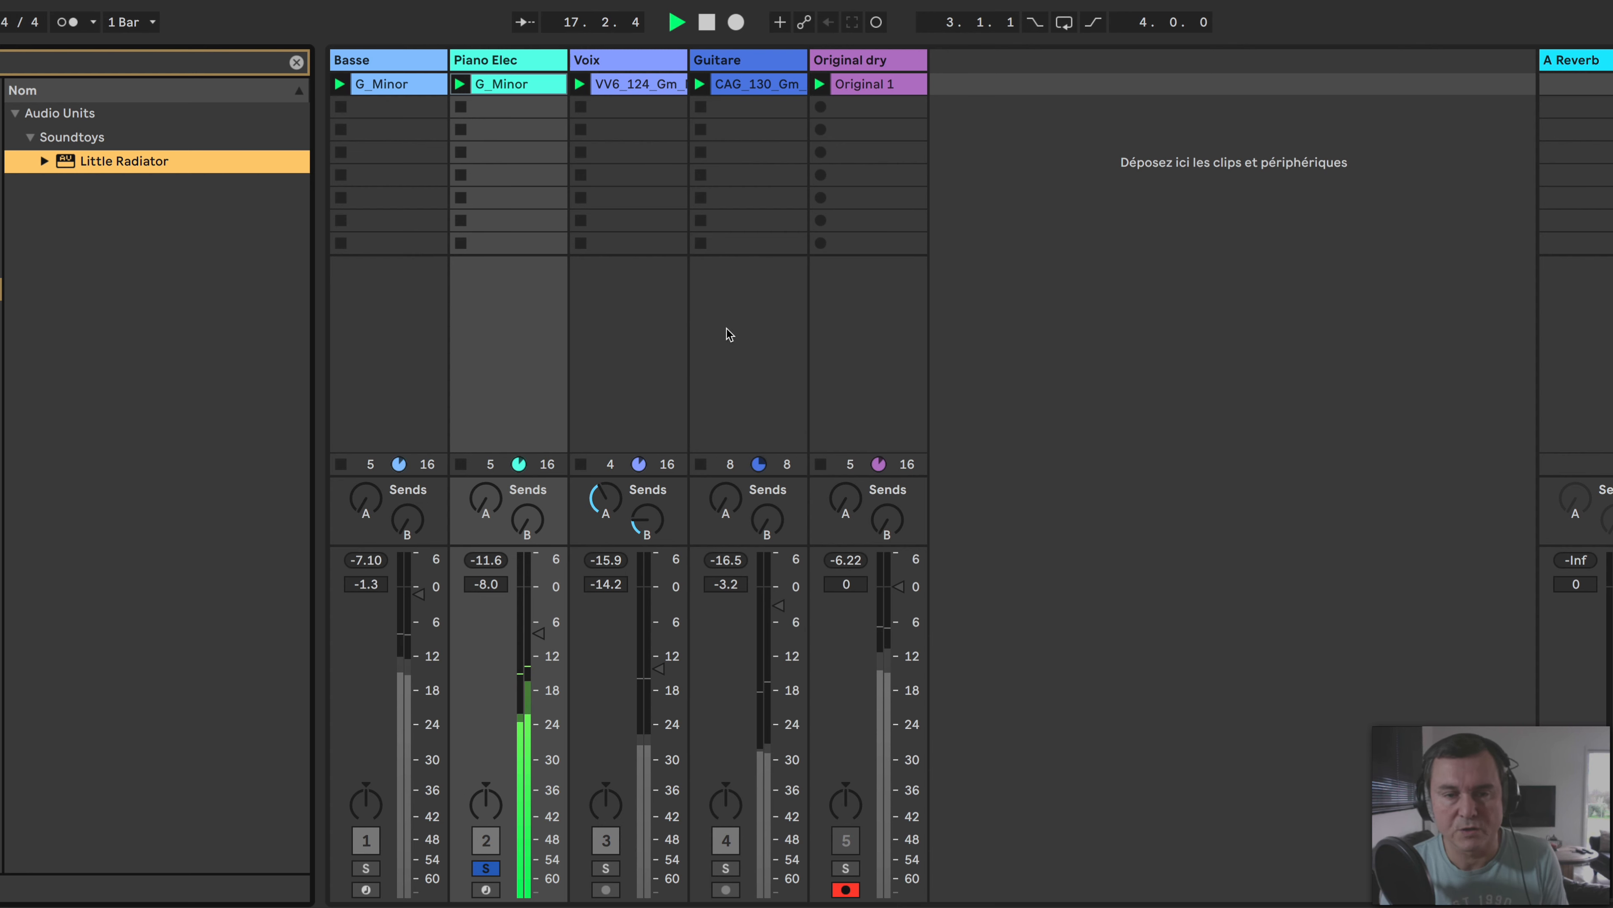
key(space)
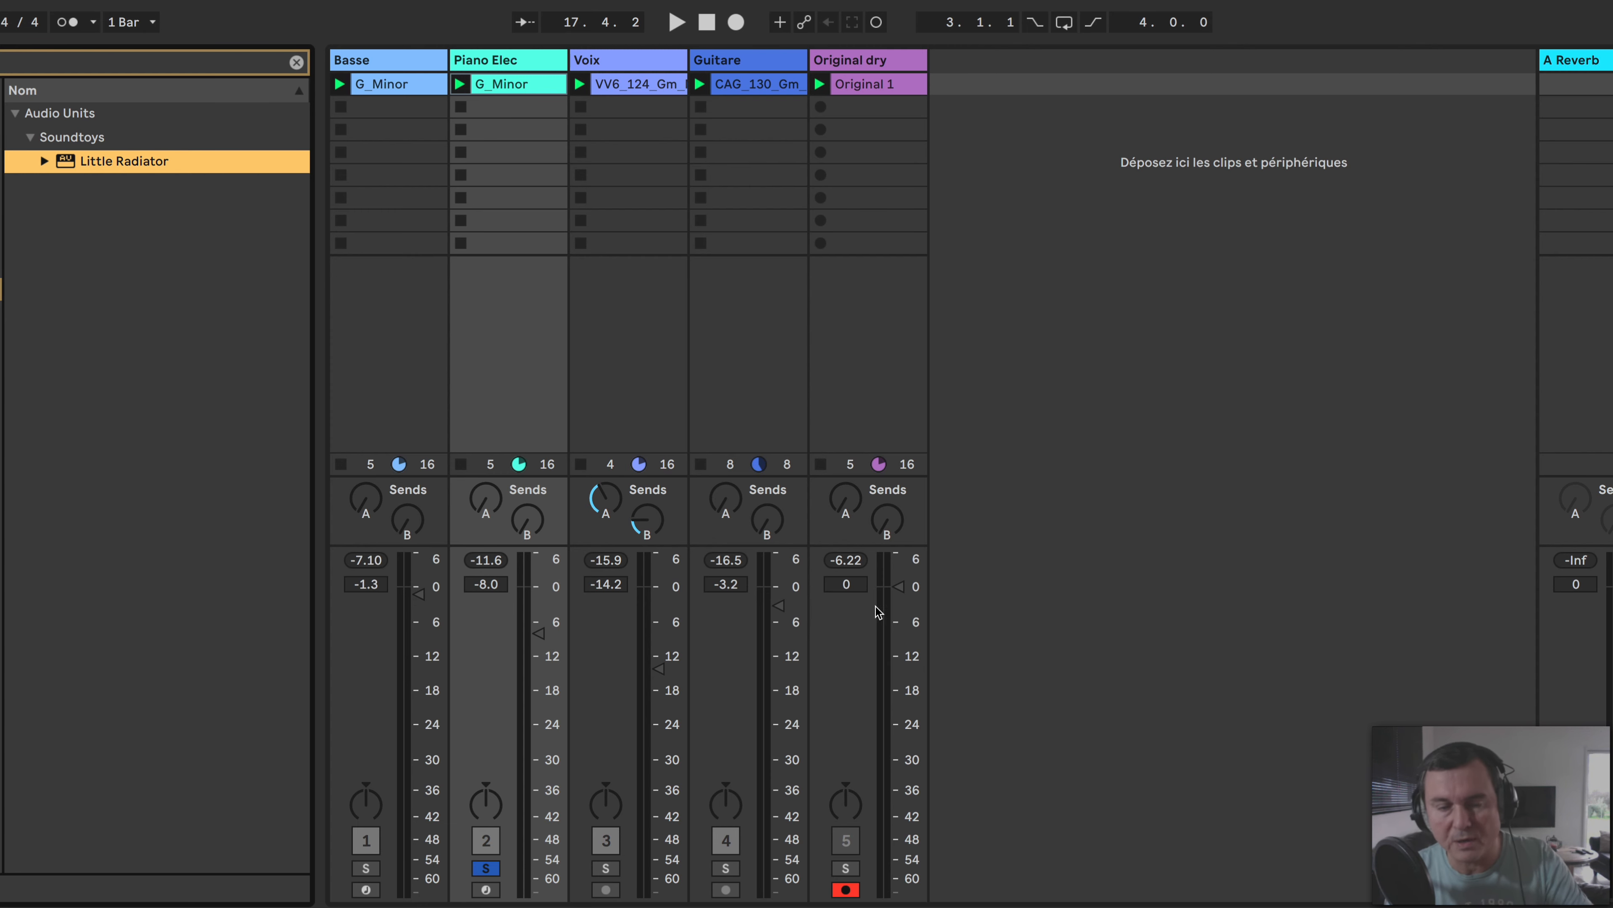
Solo the Voix track, add Little Radiator to it, and launch its vocal clip
click(606, 868)
click(616, 60)
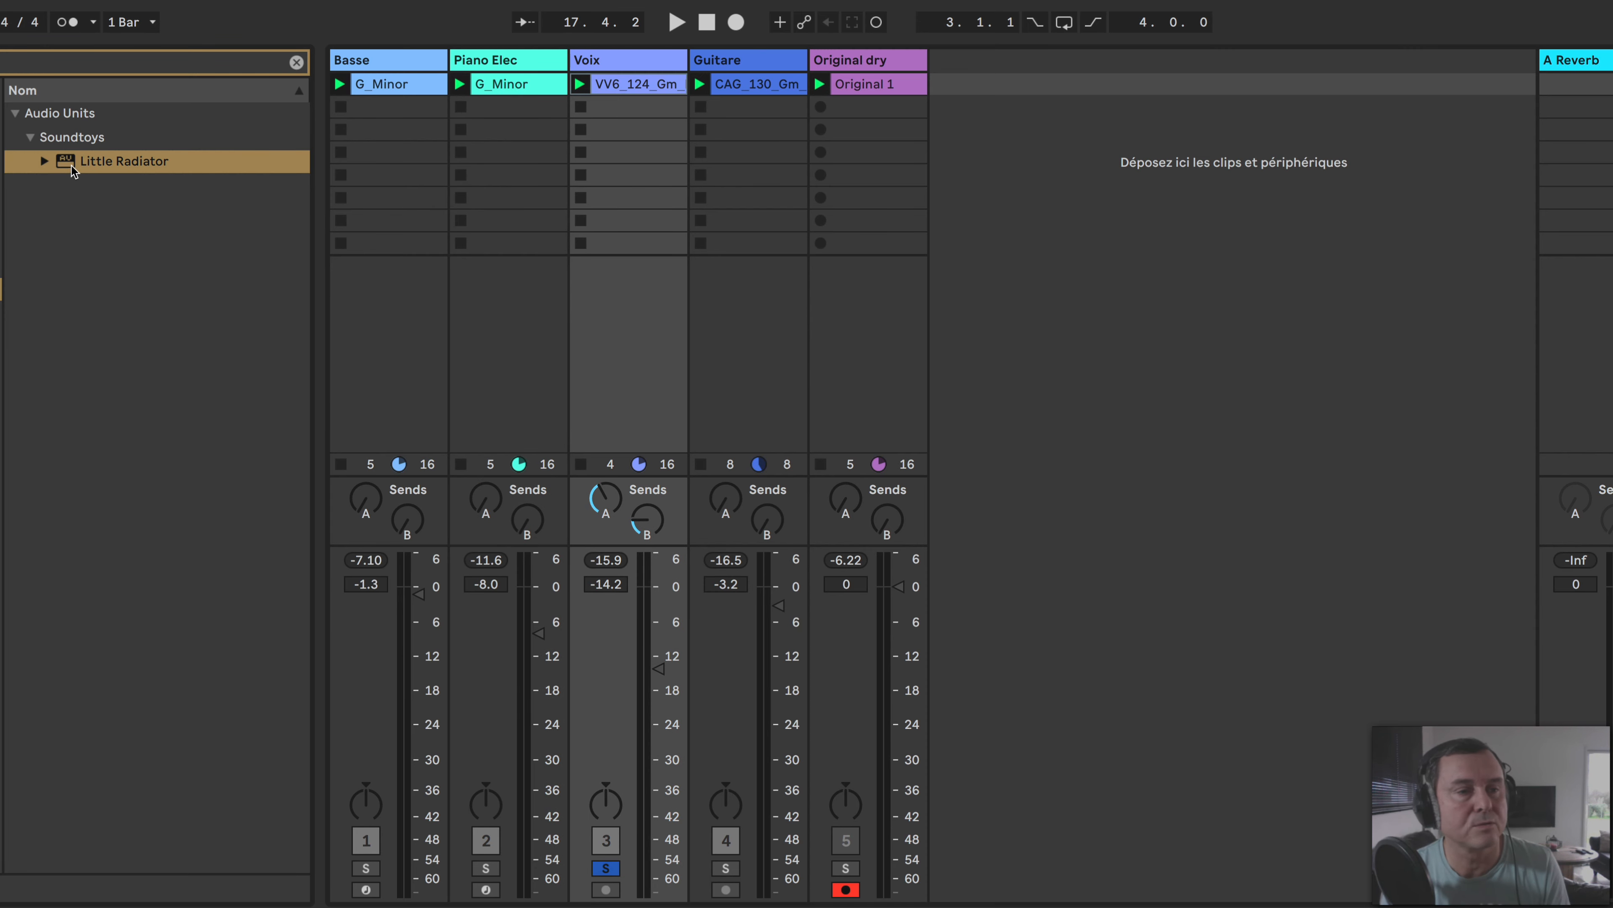
drag(73, 167, 496, 220)
drag(615, 252, 614, 253)
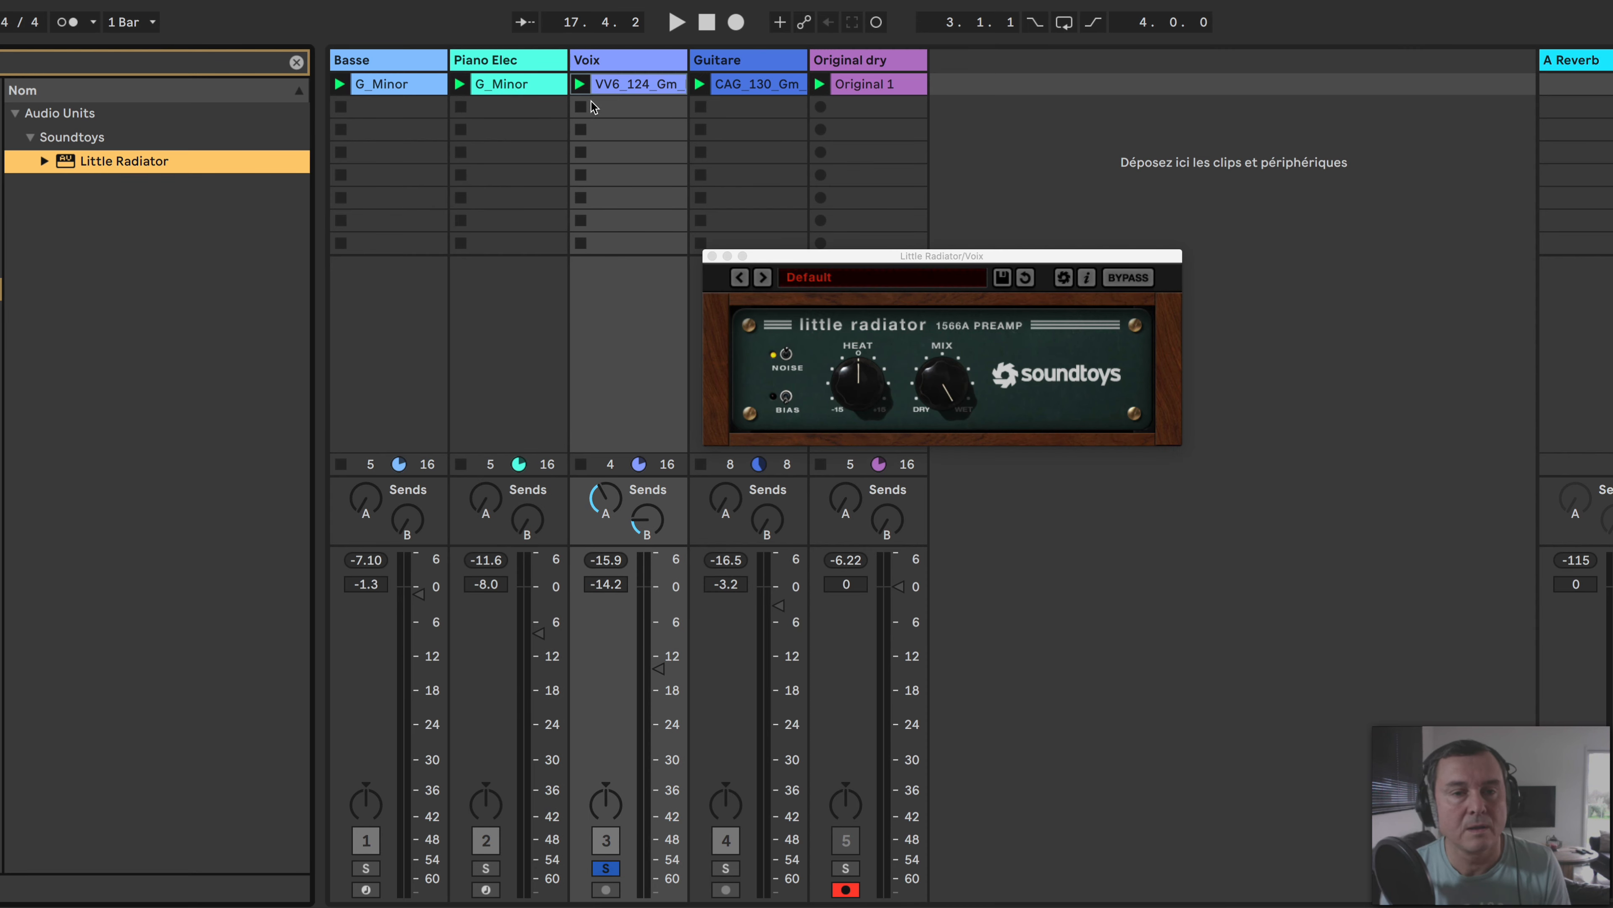
click(579, 84)
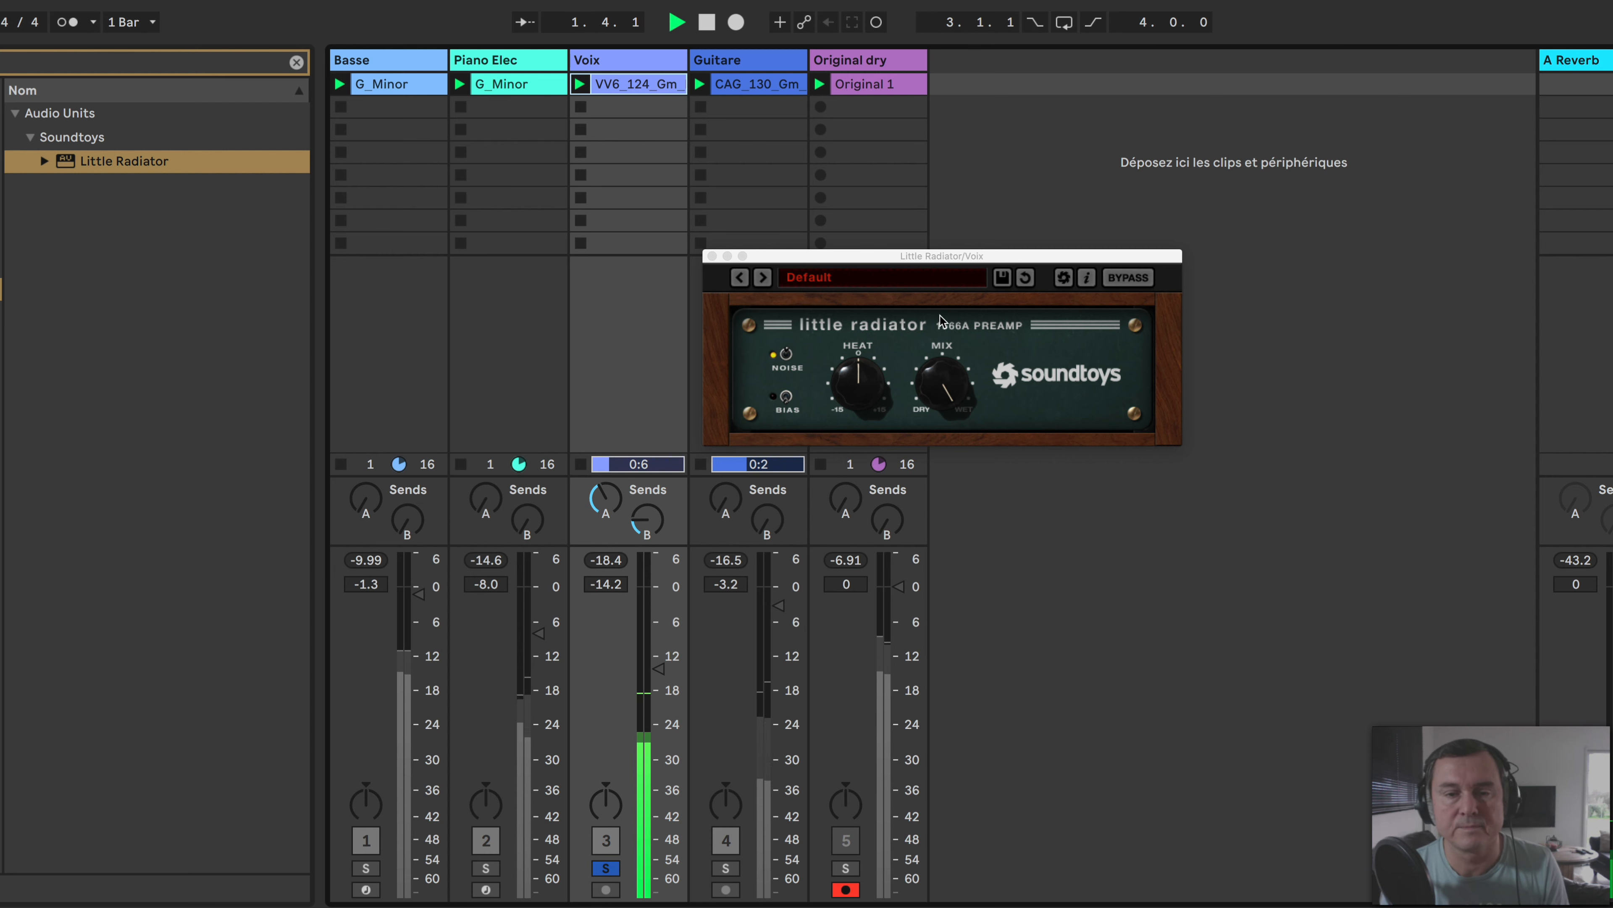
Load the Vocal OverHeated preset on the Voix track, listen to it, and stop playback
click(878, 277)
mouse_move(844, 369)
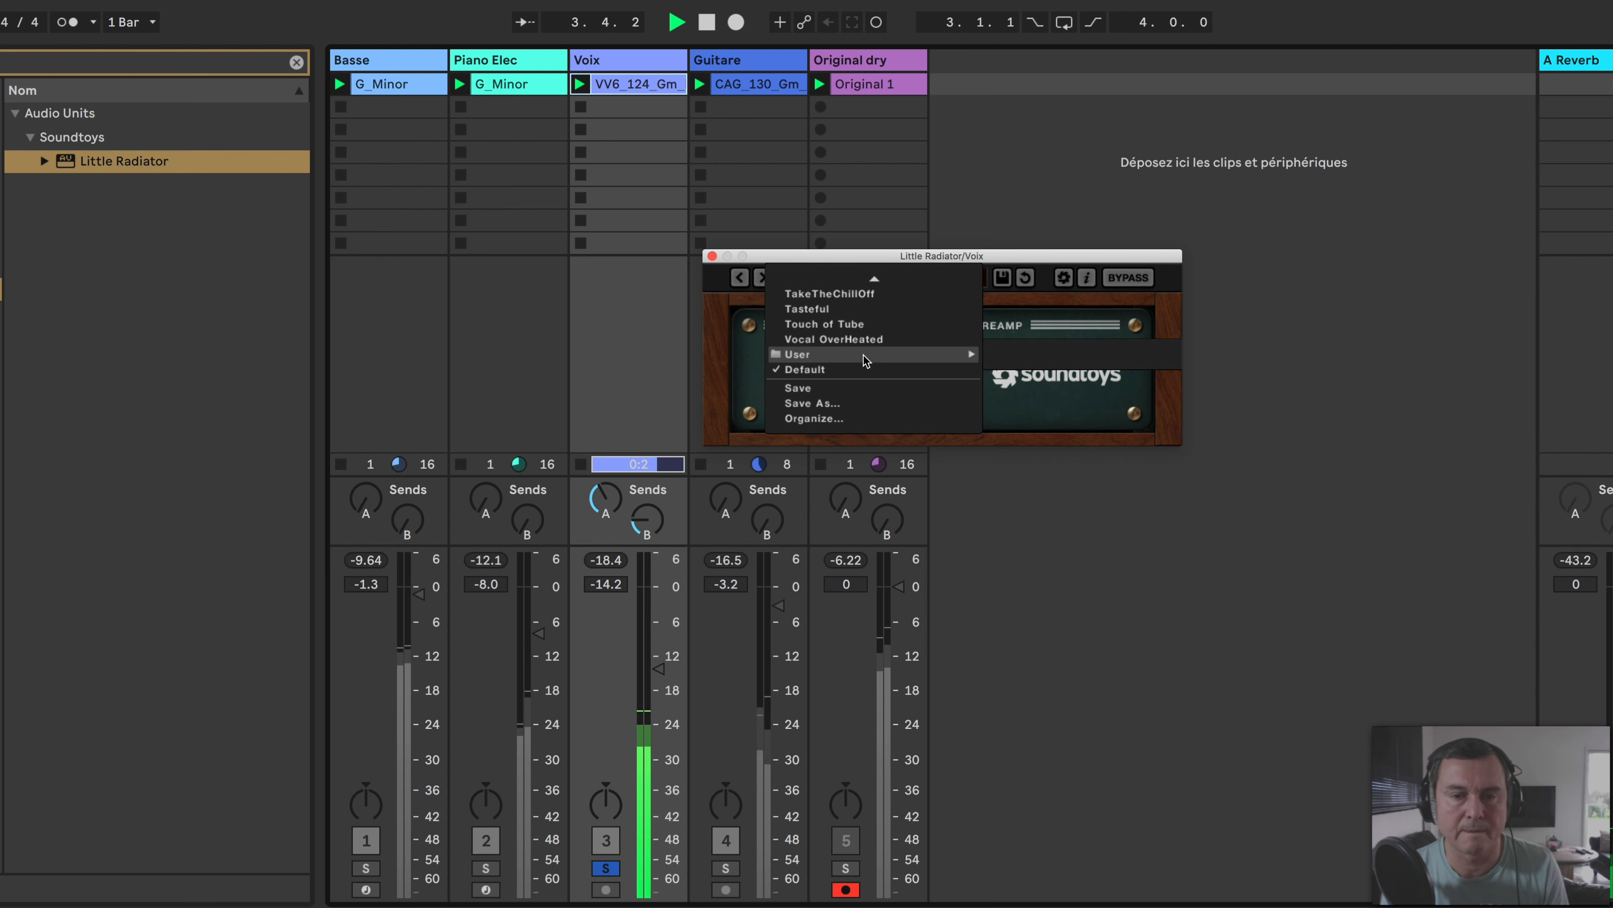
click(869, 341)
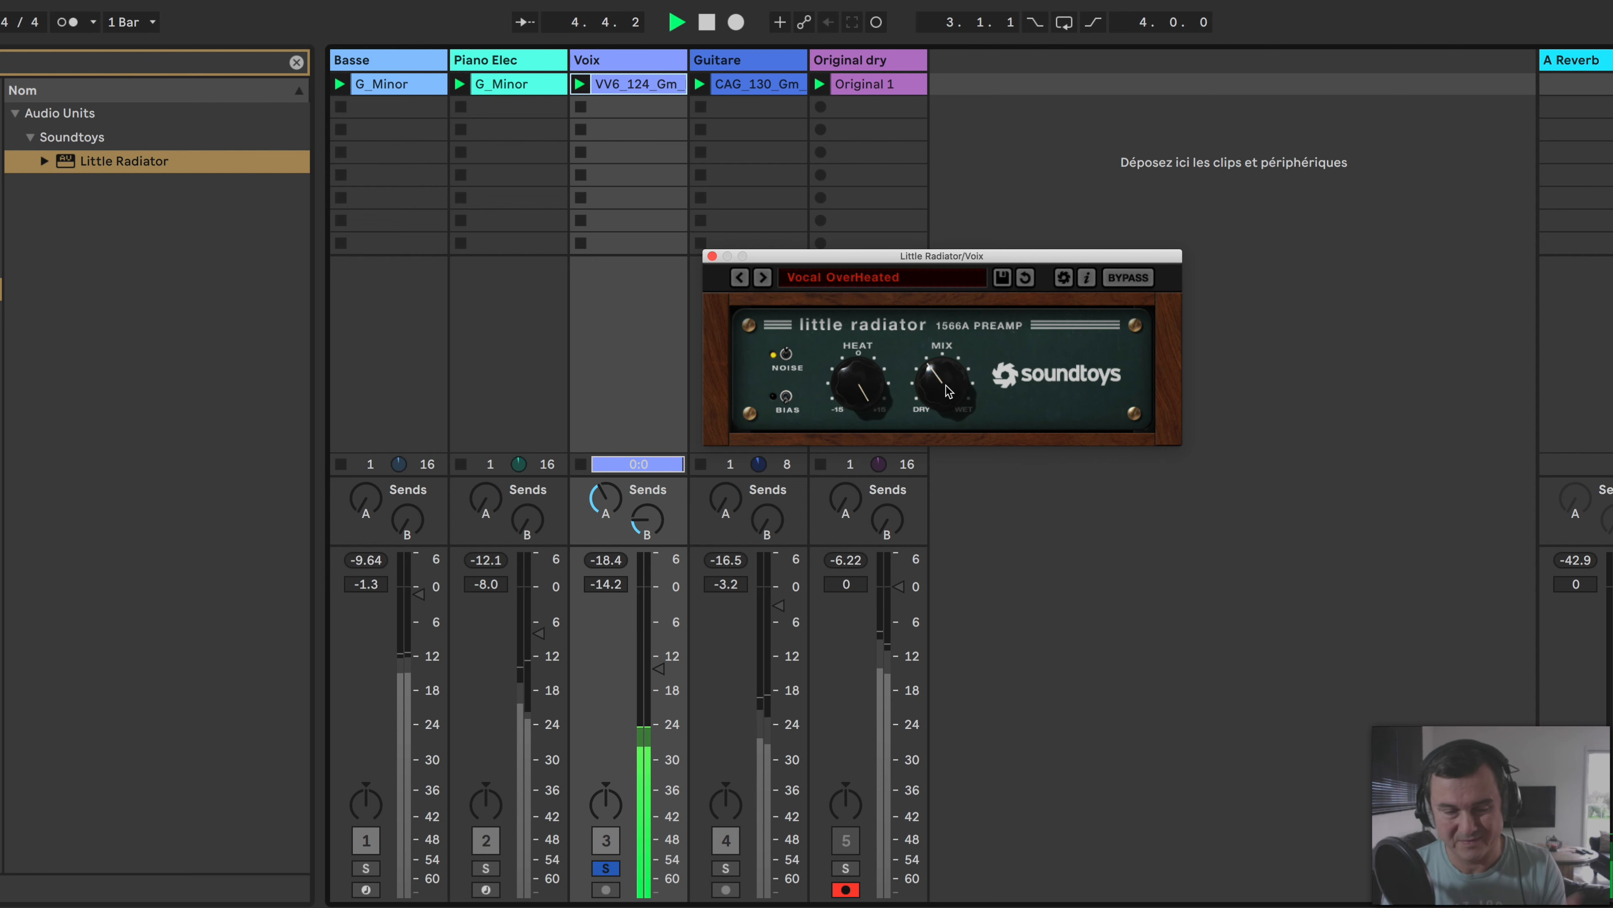
key(space)
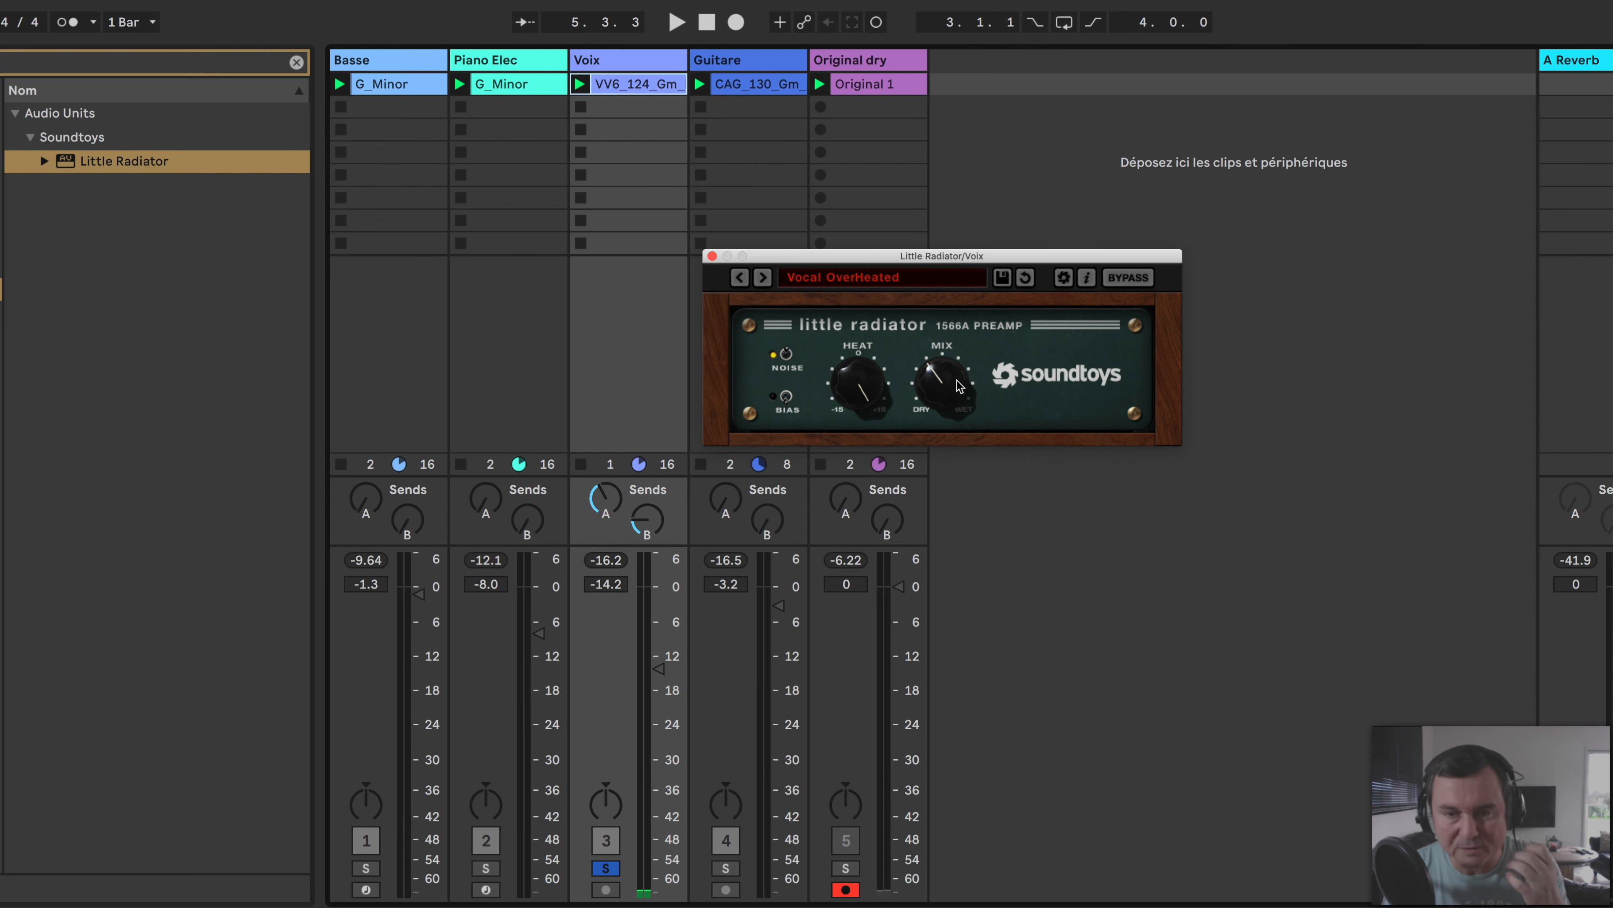
Resume the vocal, lower Mix to a mostly dry setting, compare with bypass, and close the plug-in window
key(space)
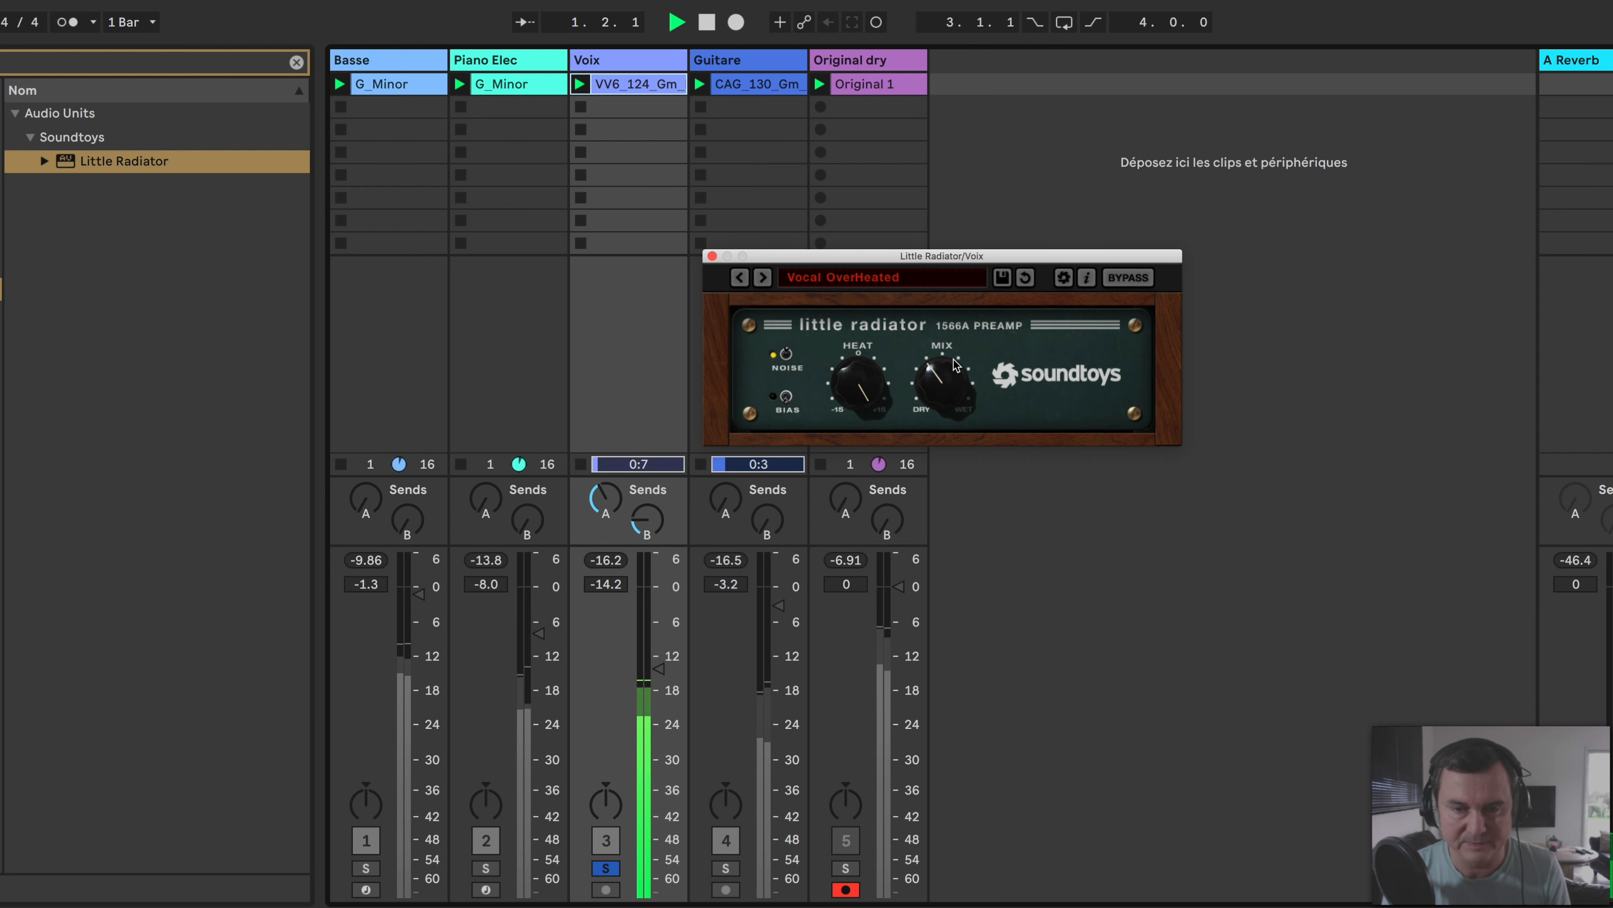
mouse_move(939, 376)
mouse_down()
mouse_move(936, 441)
mouse_move(939, 400)
mouse_up()
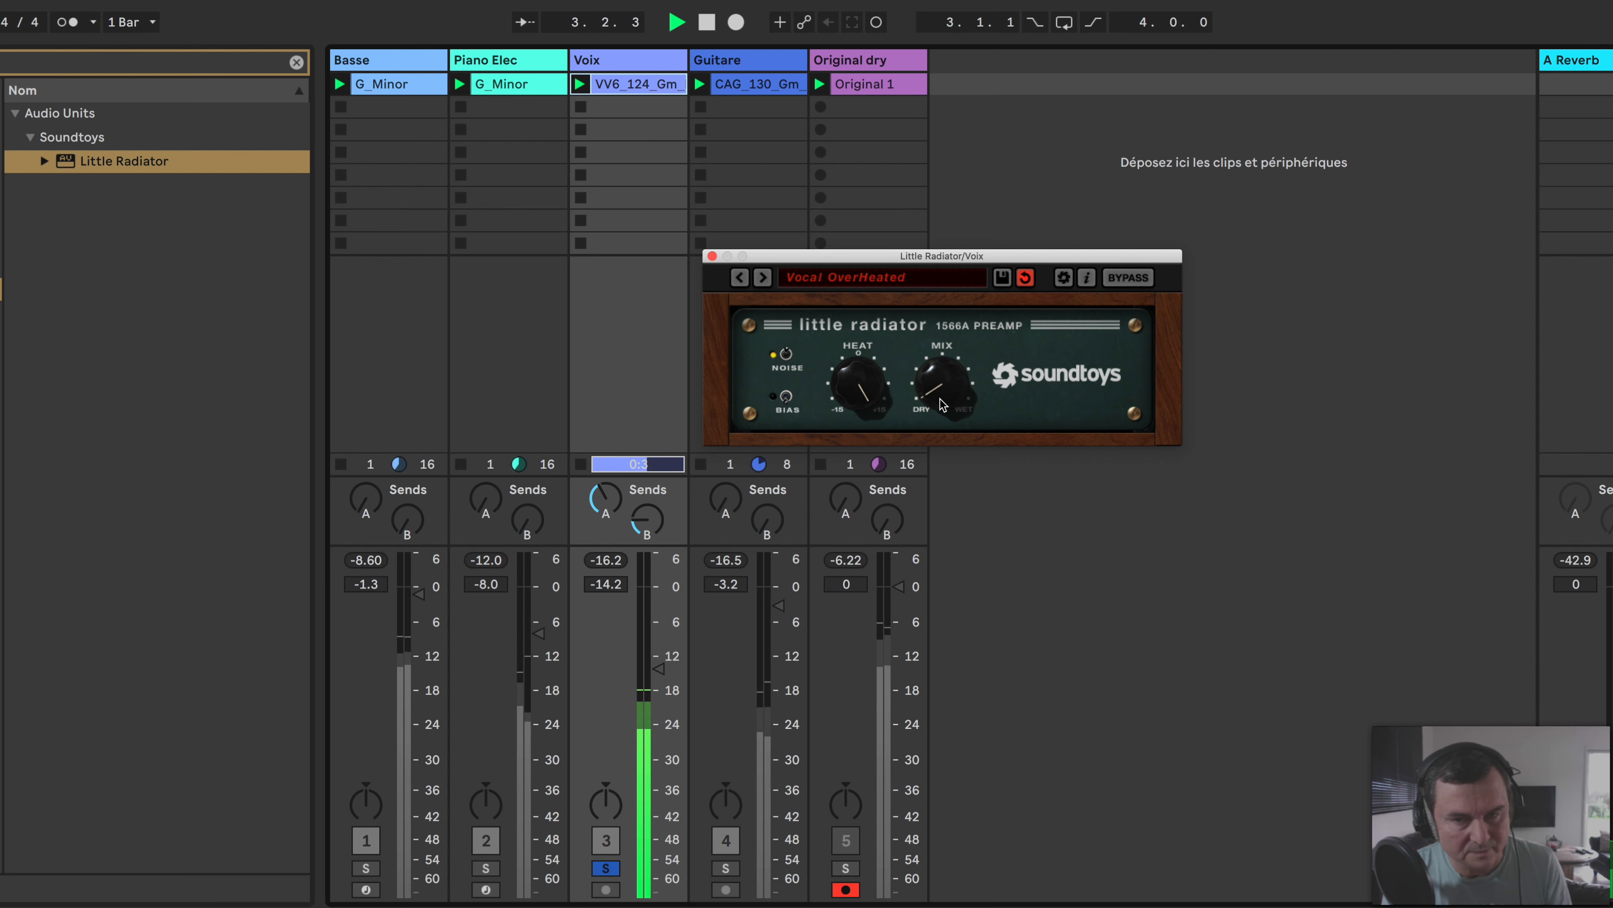
click(1121, 283)
click(1115, 282)
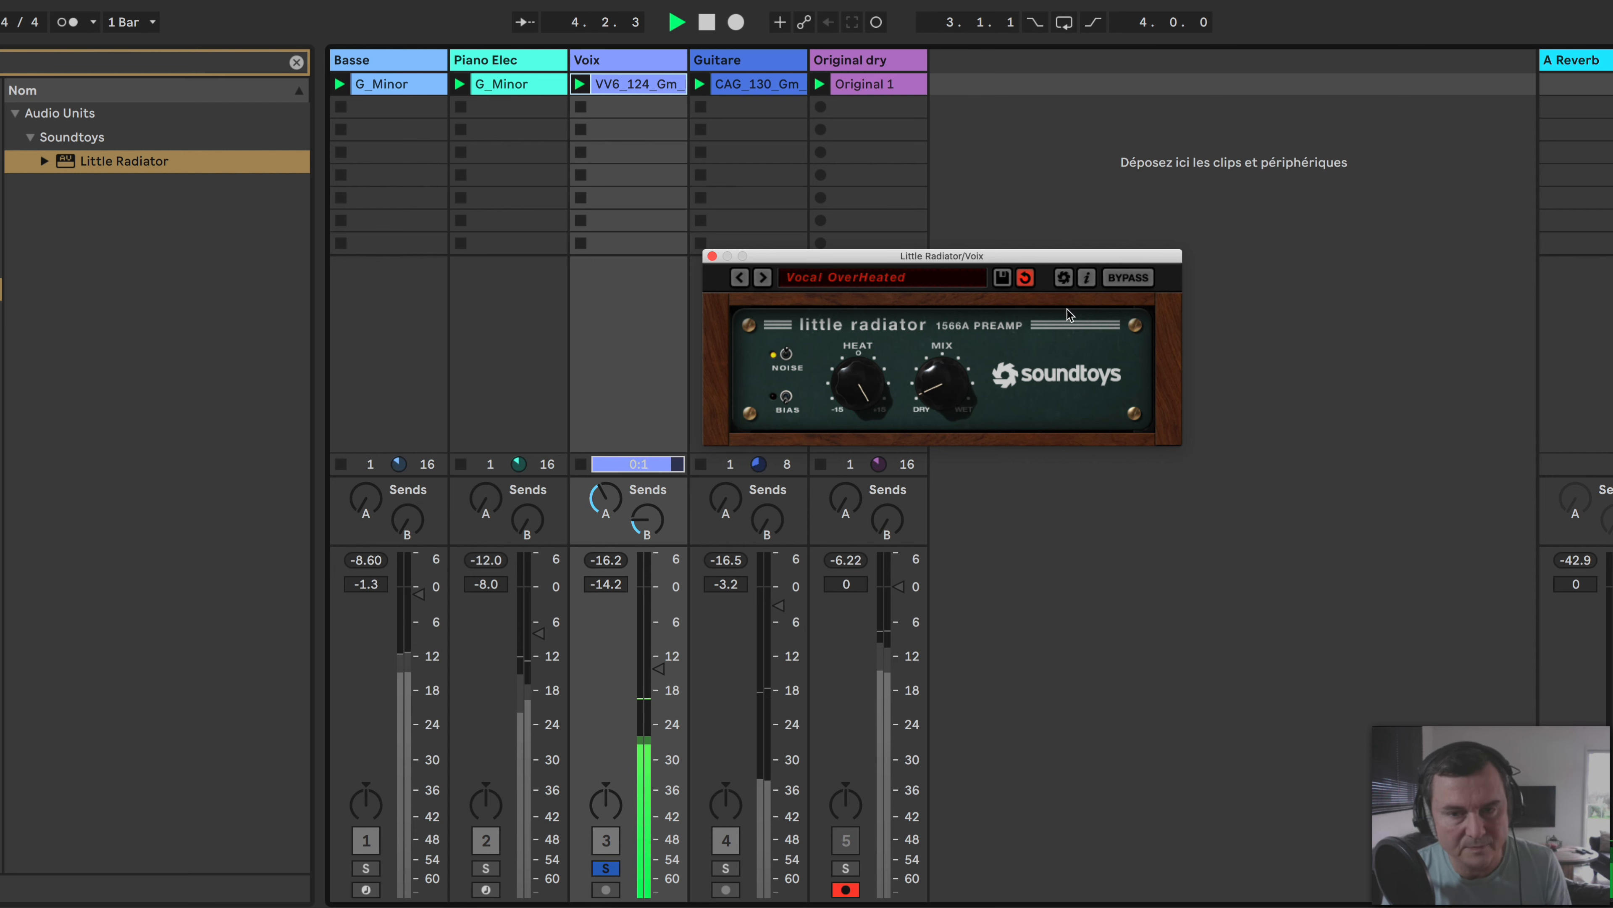
click(712, 256)
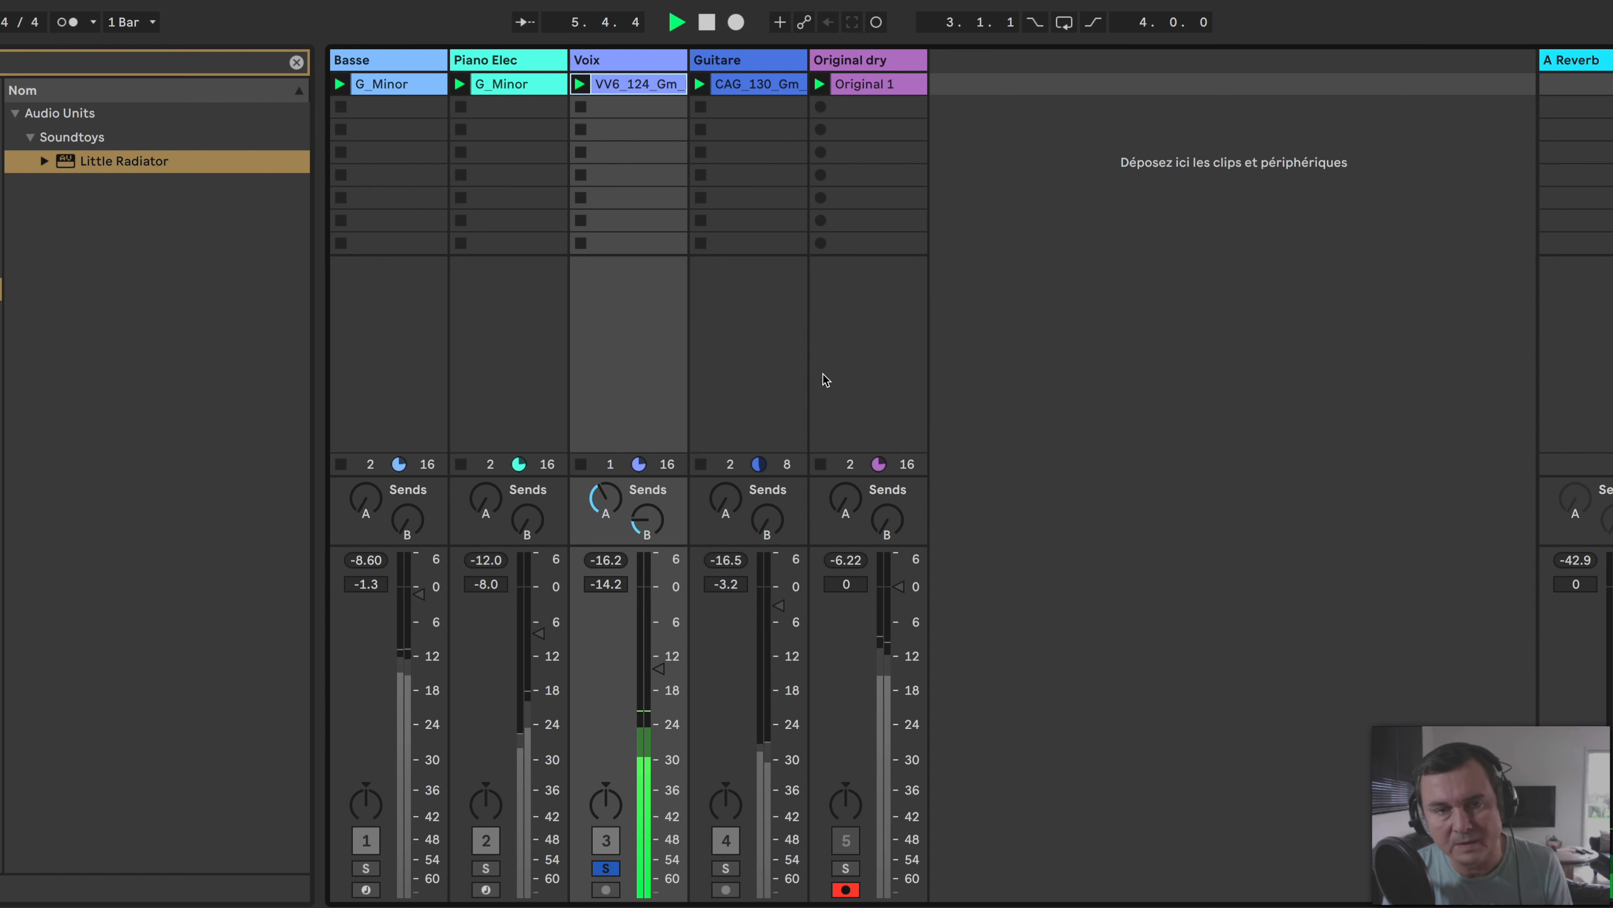
Add Little Radiator to the Guitare track, launch its clip, and solo the track
click(805, 72)
drag(147, 165, 754, 182)
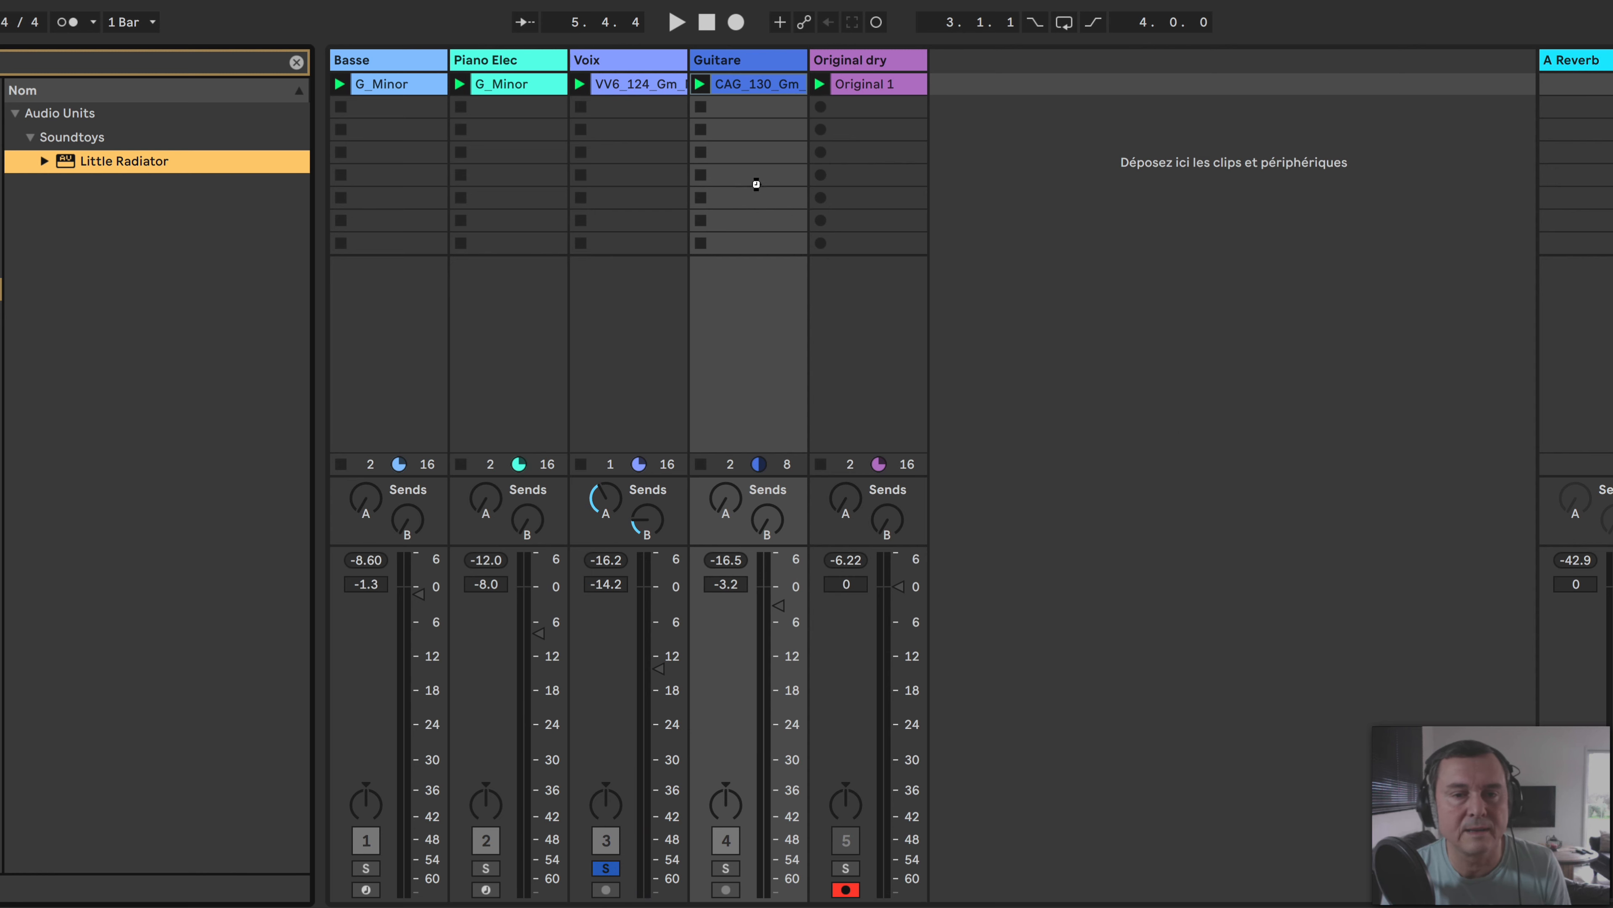
click(701, 84)
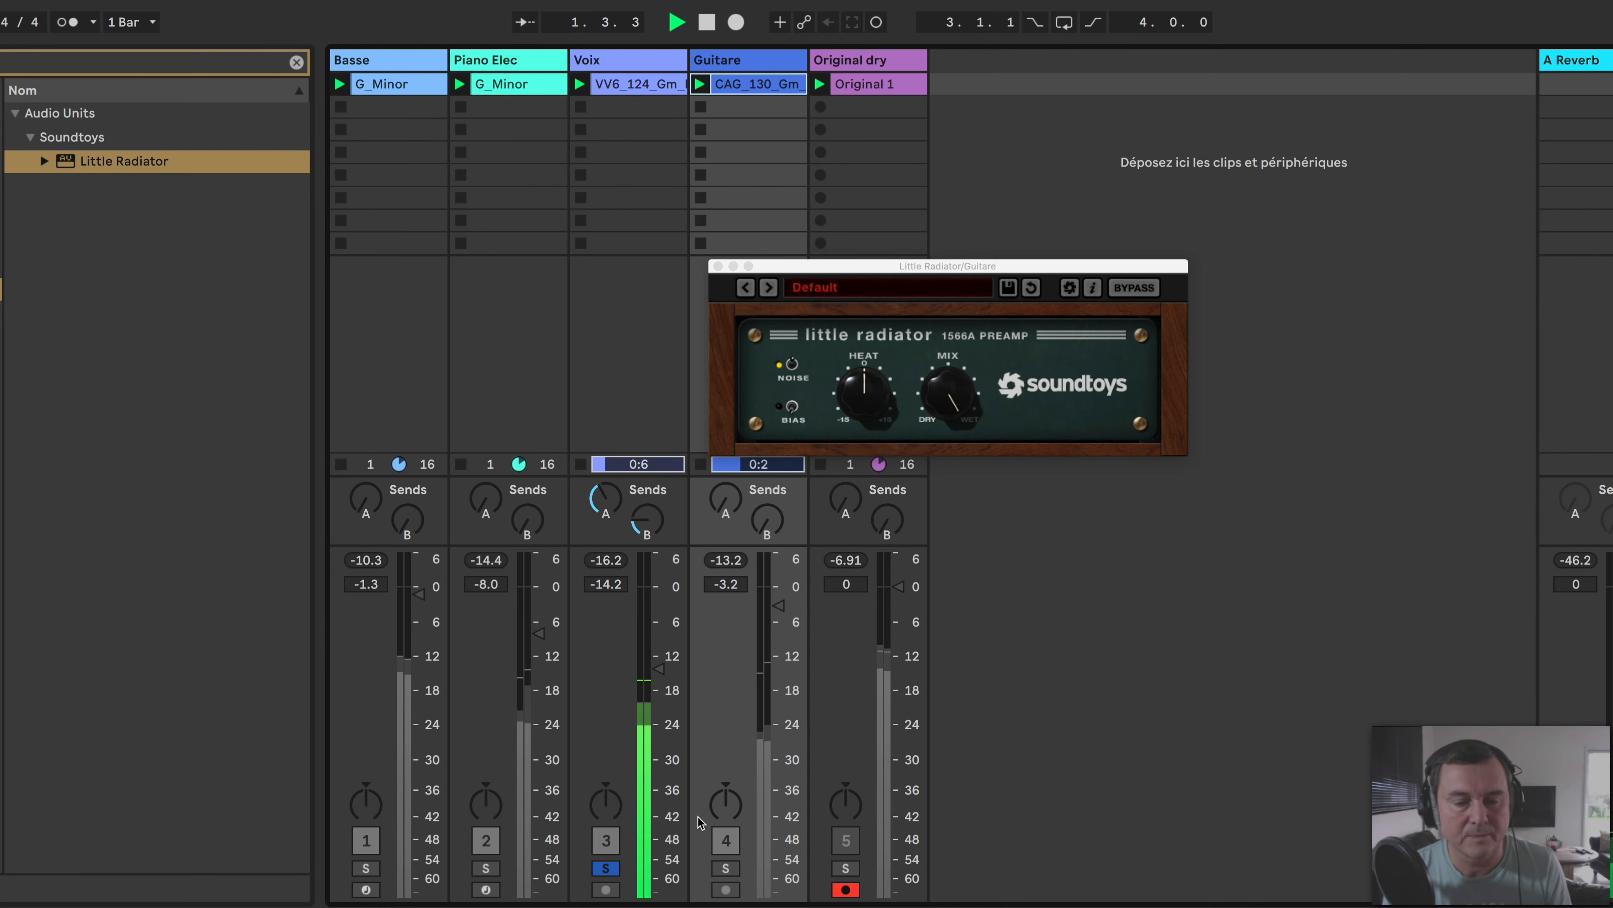
click(726, 869)
Load the Guitar Double Edge preset on the Guitare track and bring Mix slightly closer to dry
click(889, 289)
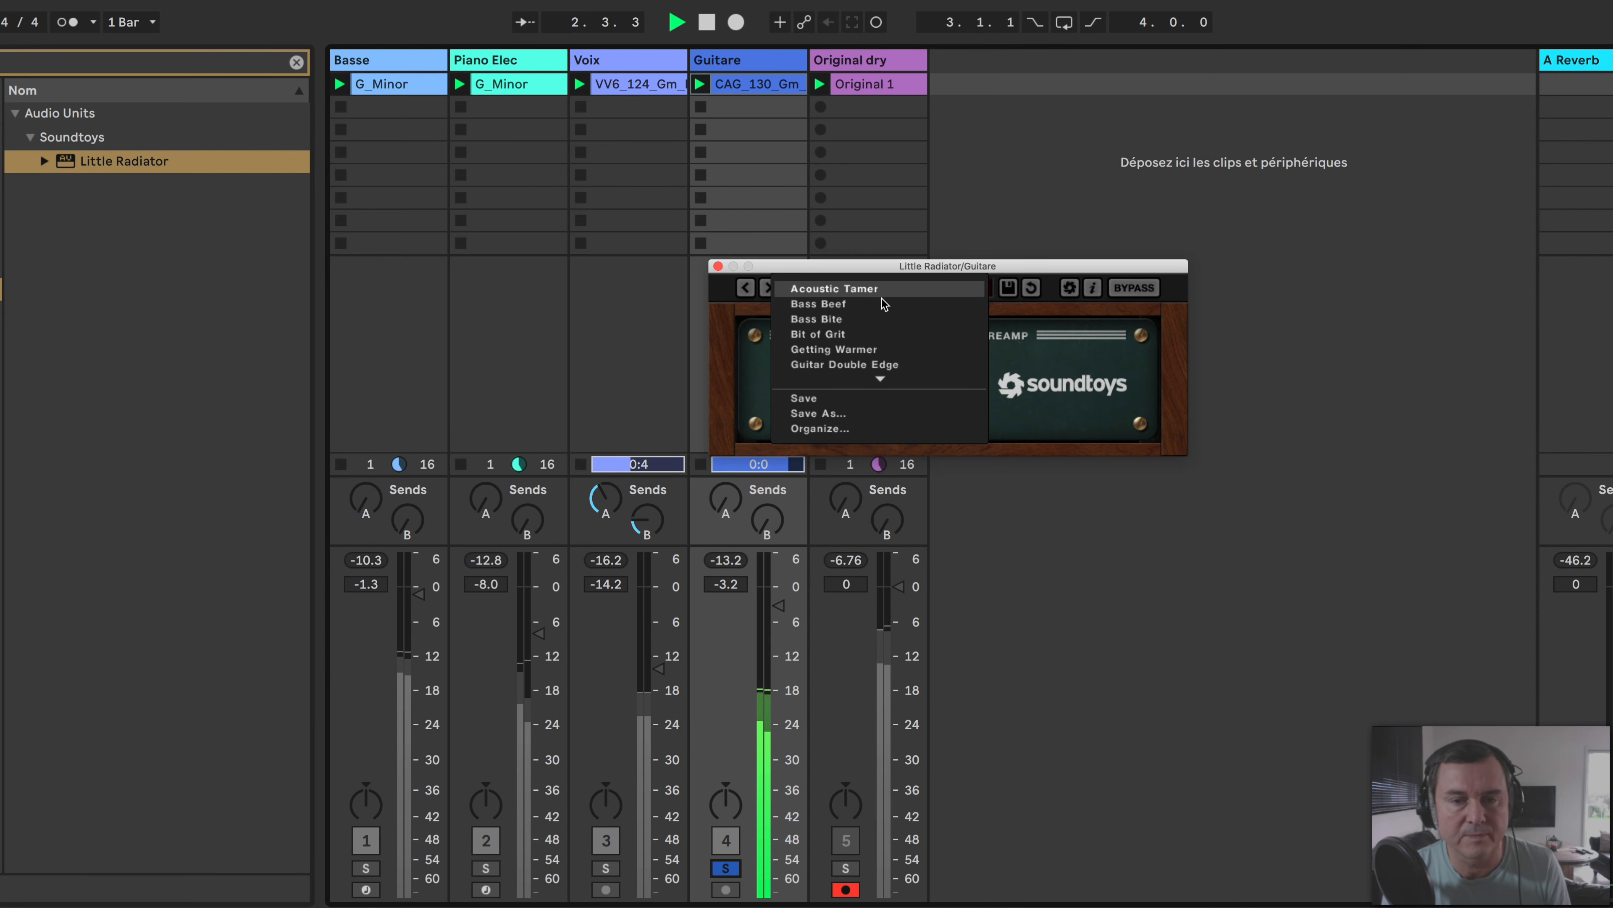
click(868, 365)
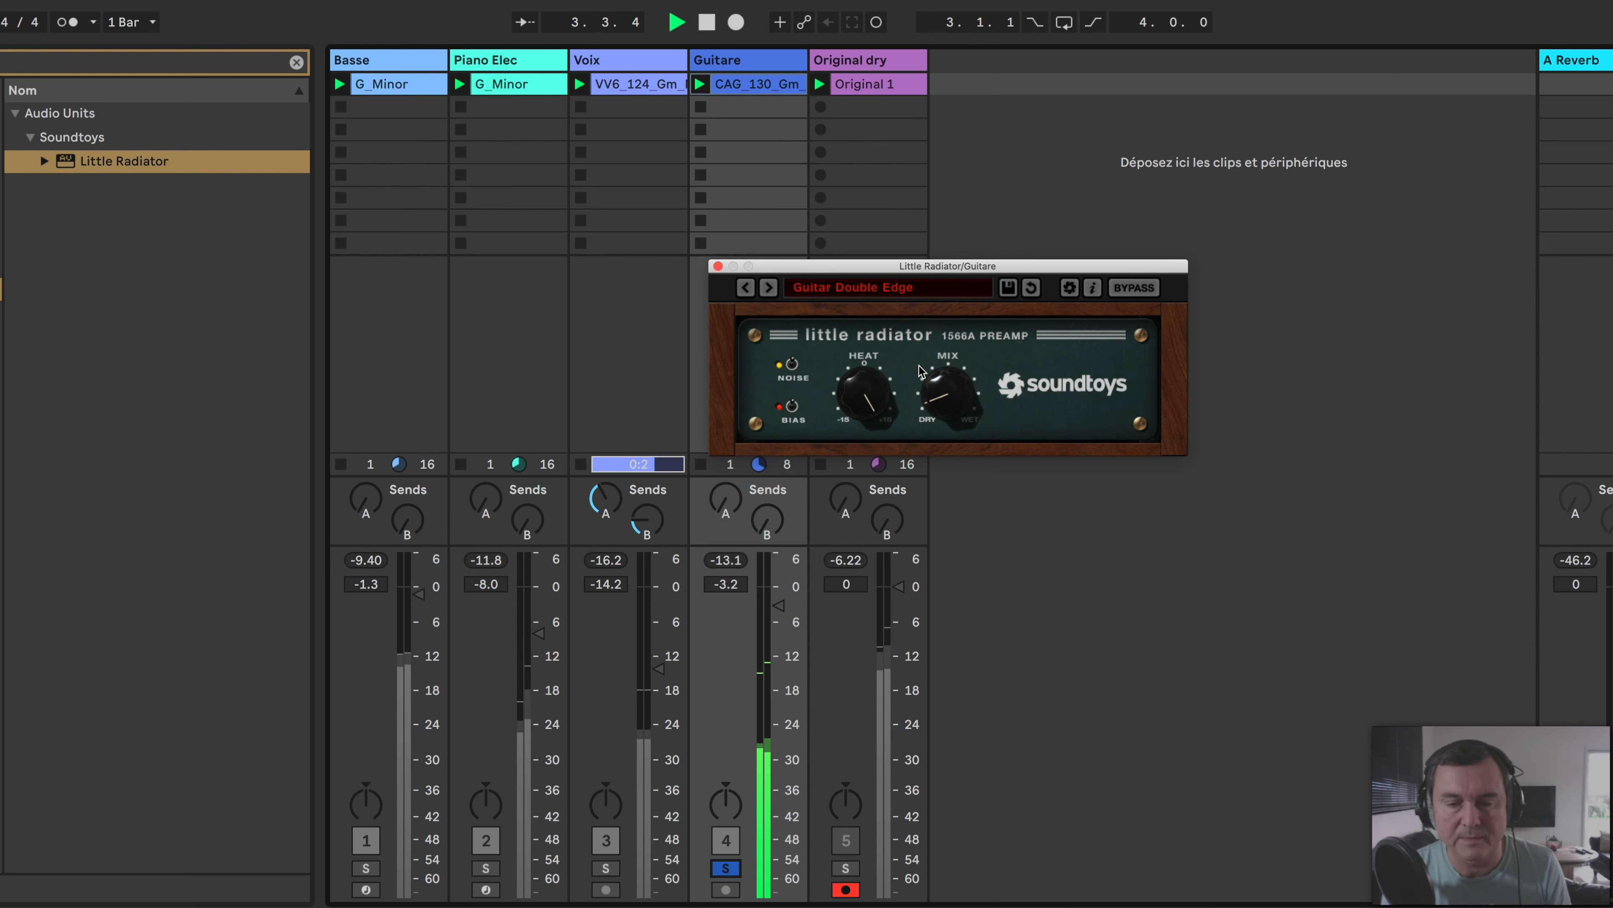
drag(945, 402, 945, 417)
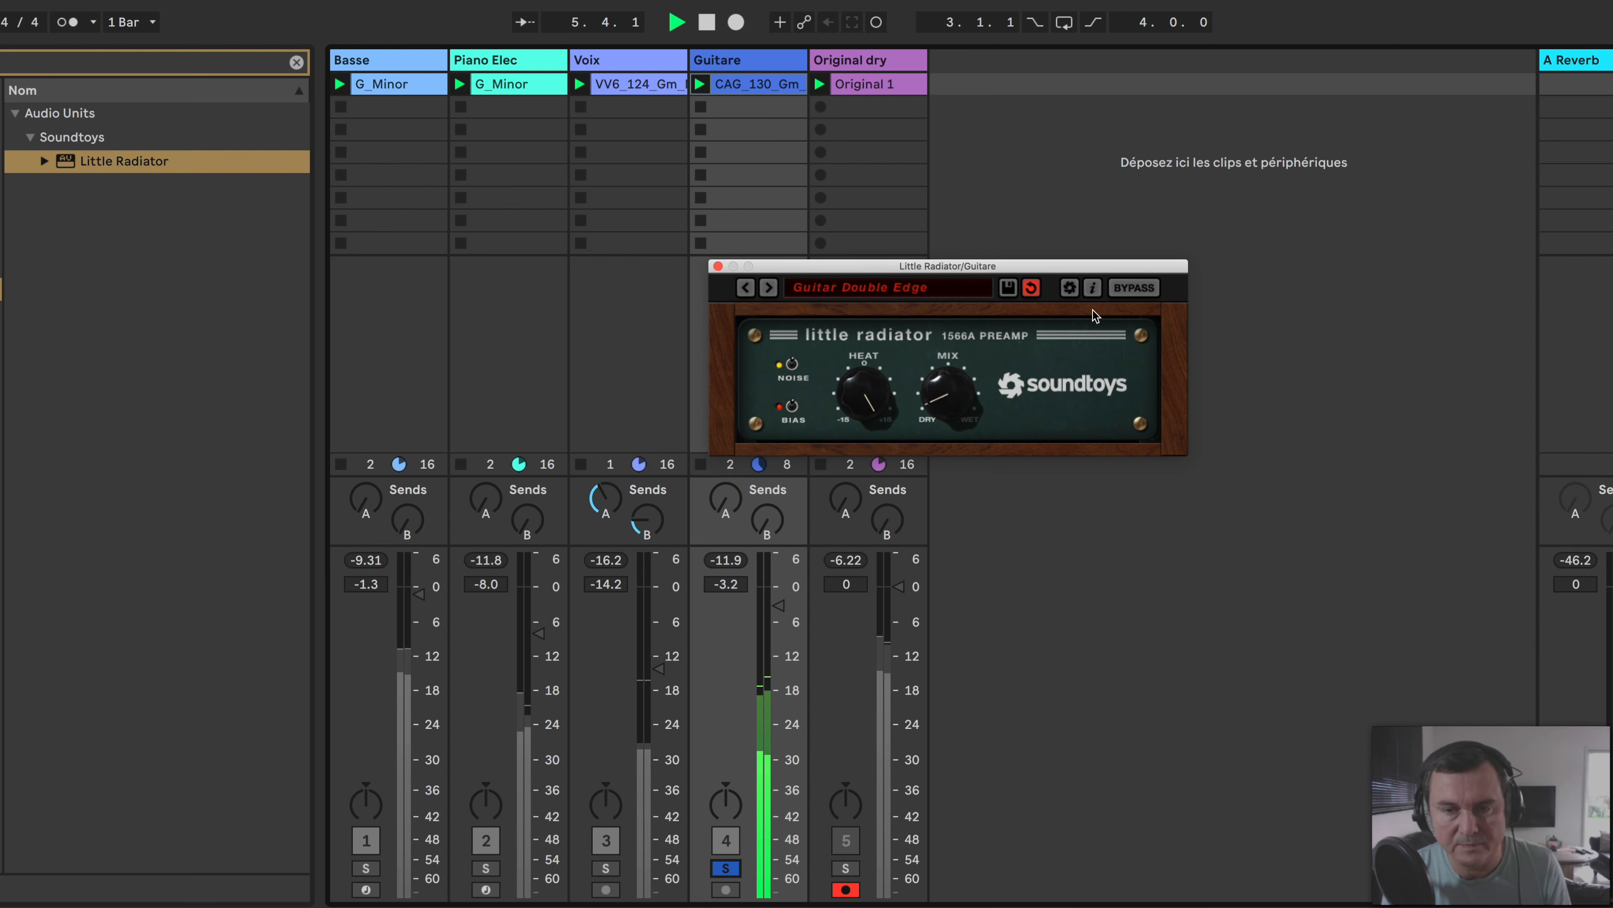
Compare the guitar with and without bypass, fine-tune Mix, and close the plug-in window
click(1130, 291)
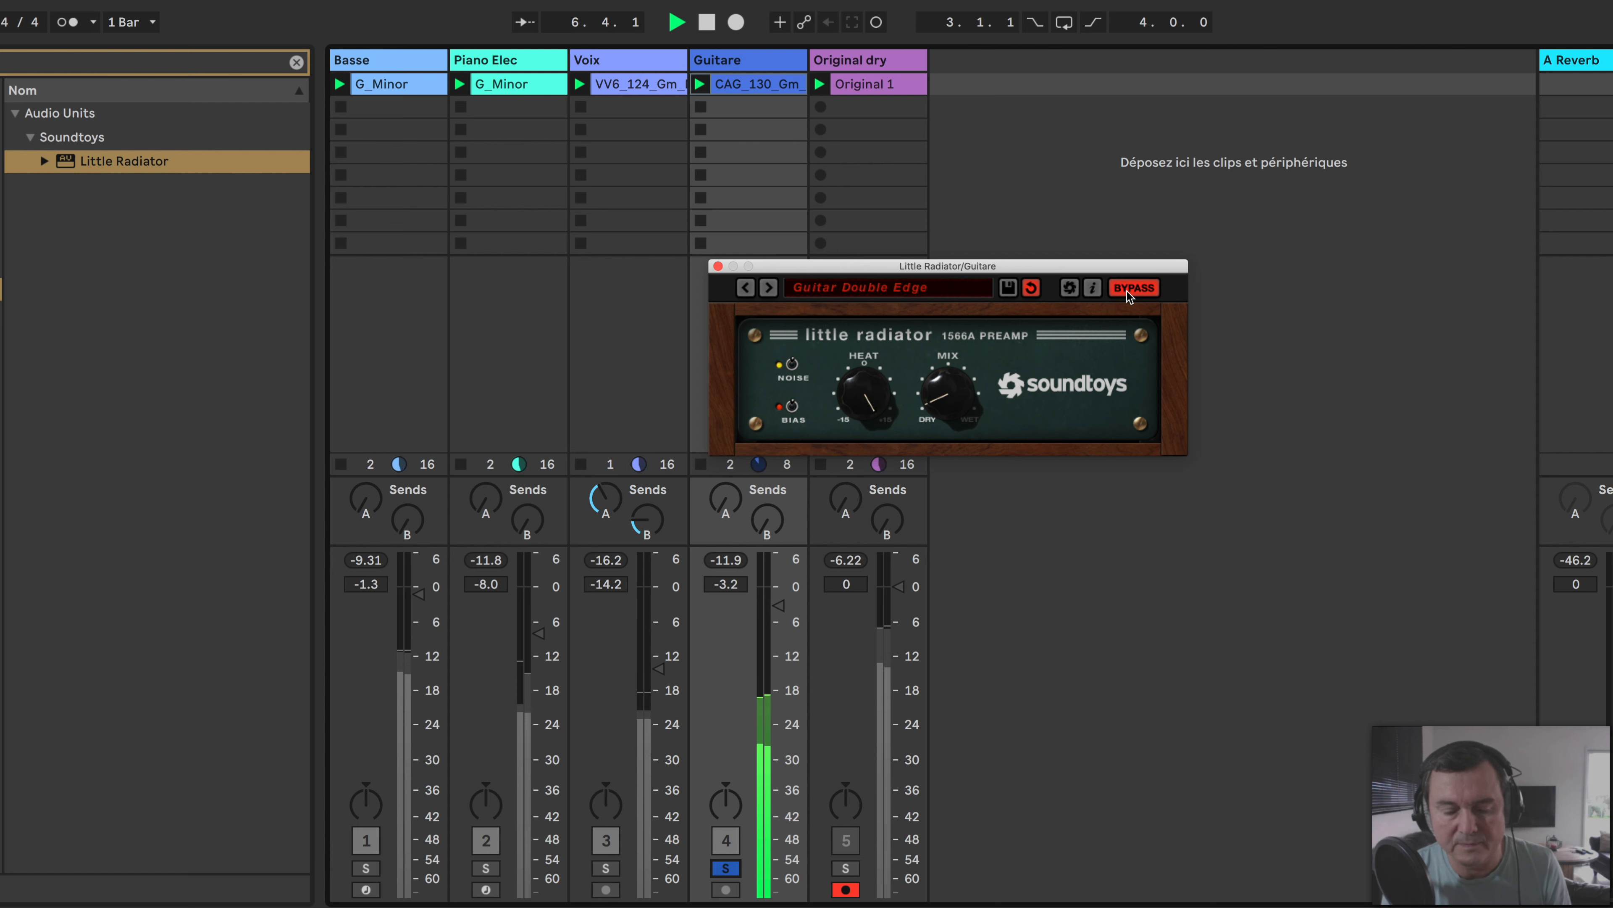
click(1130, 290)
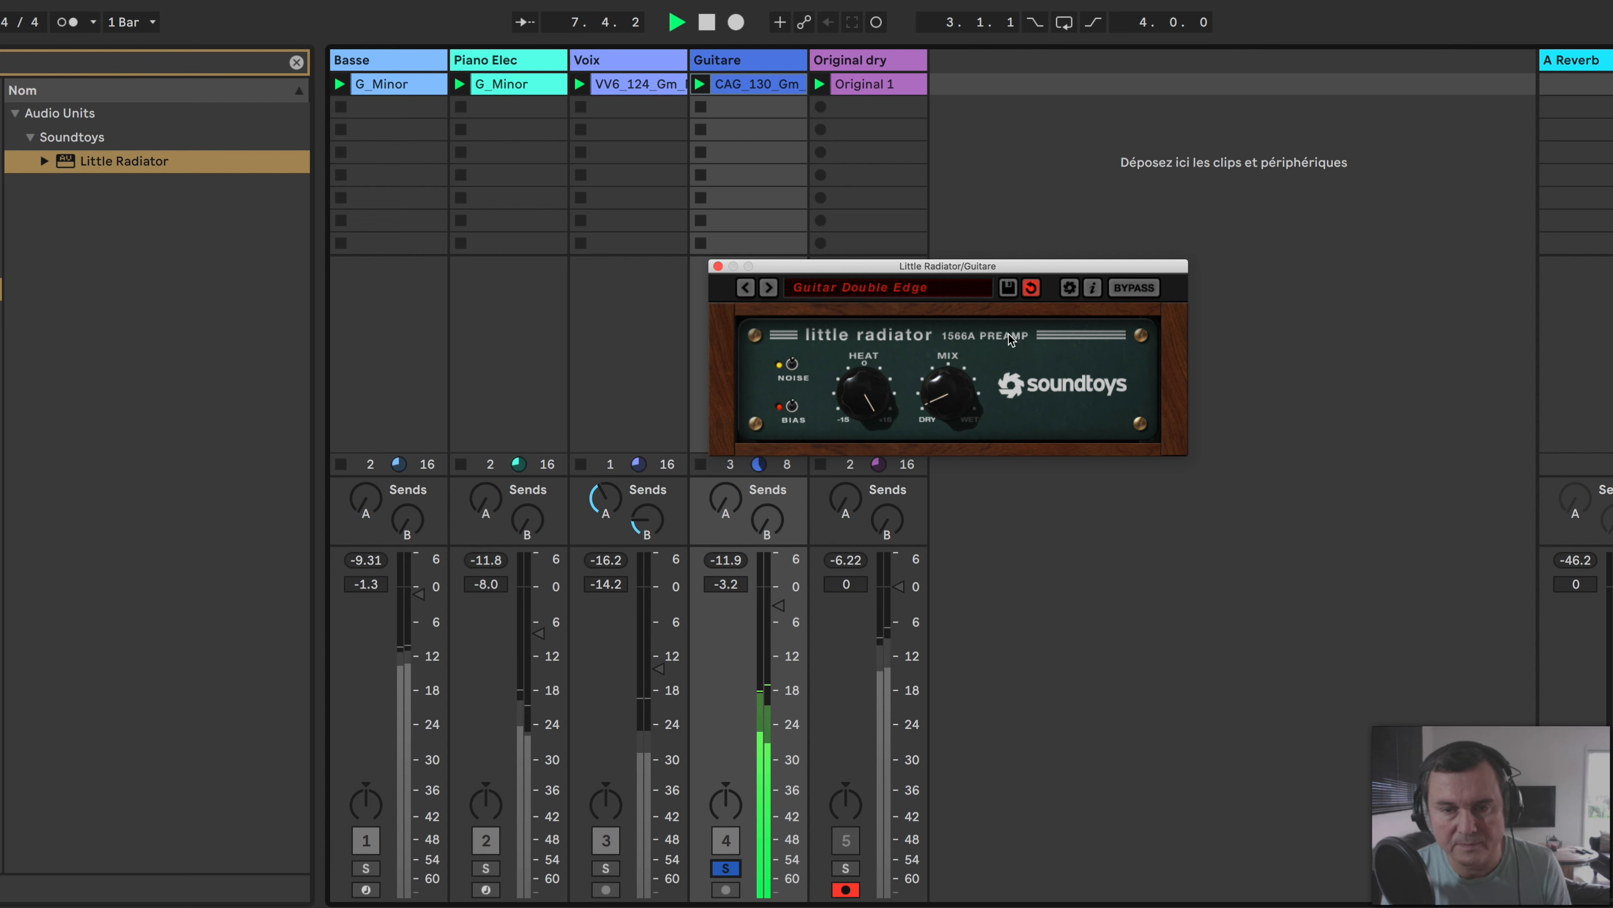
drag(932, 403, 932, 402)
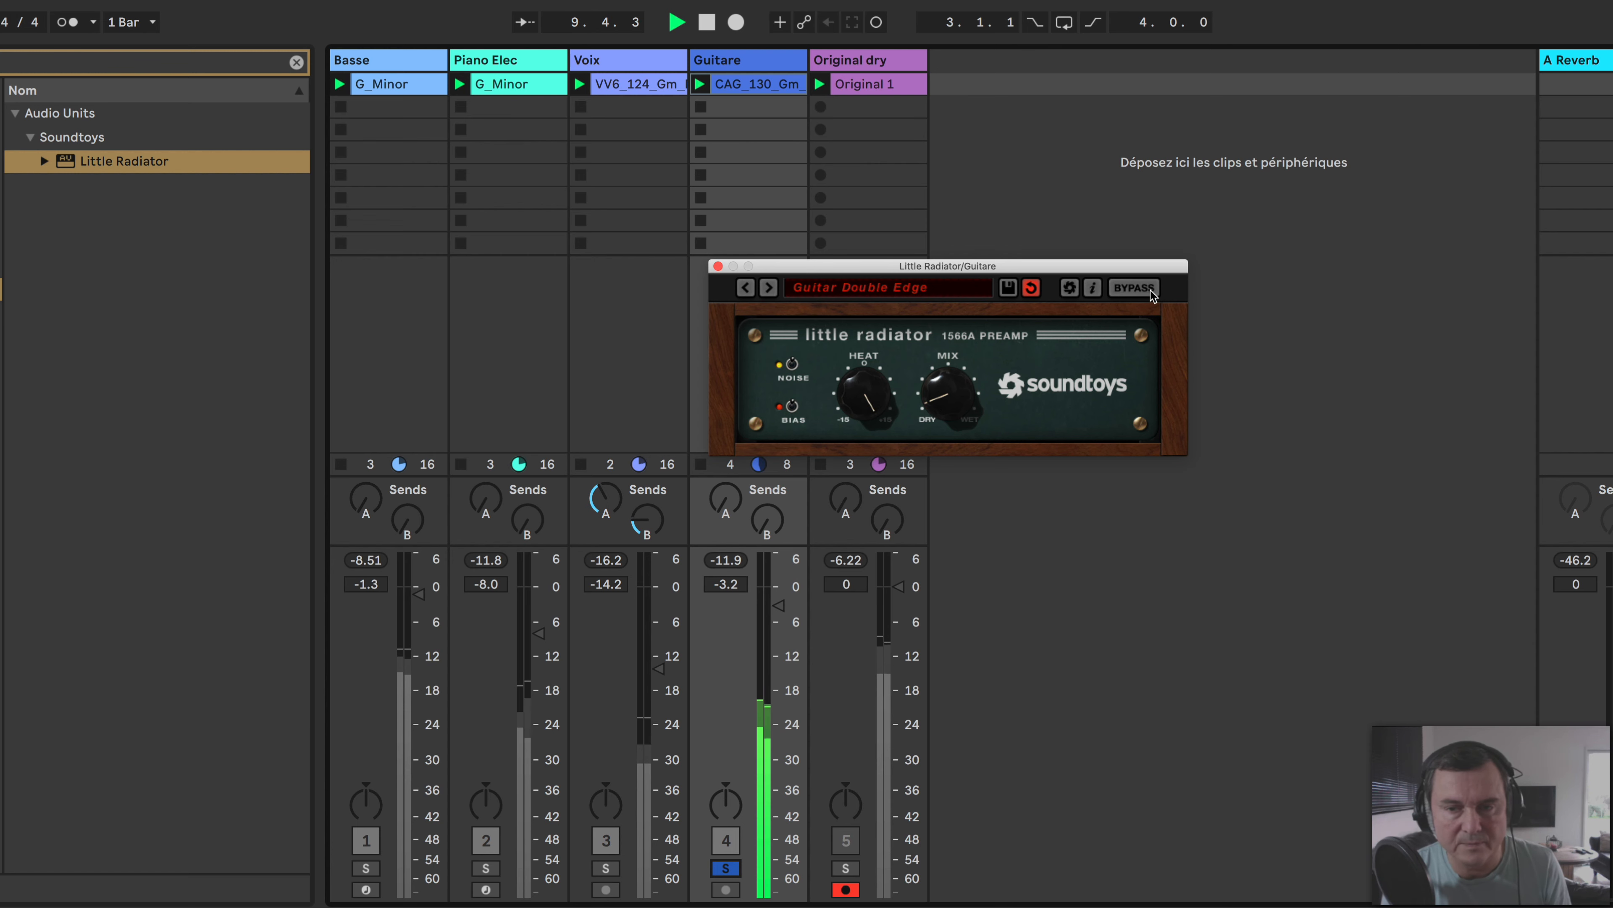
click(717, 265)
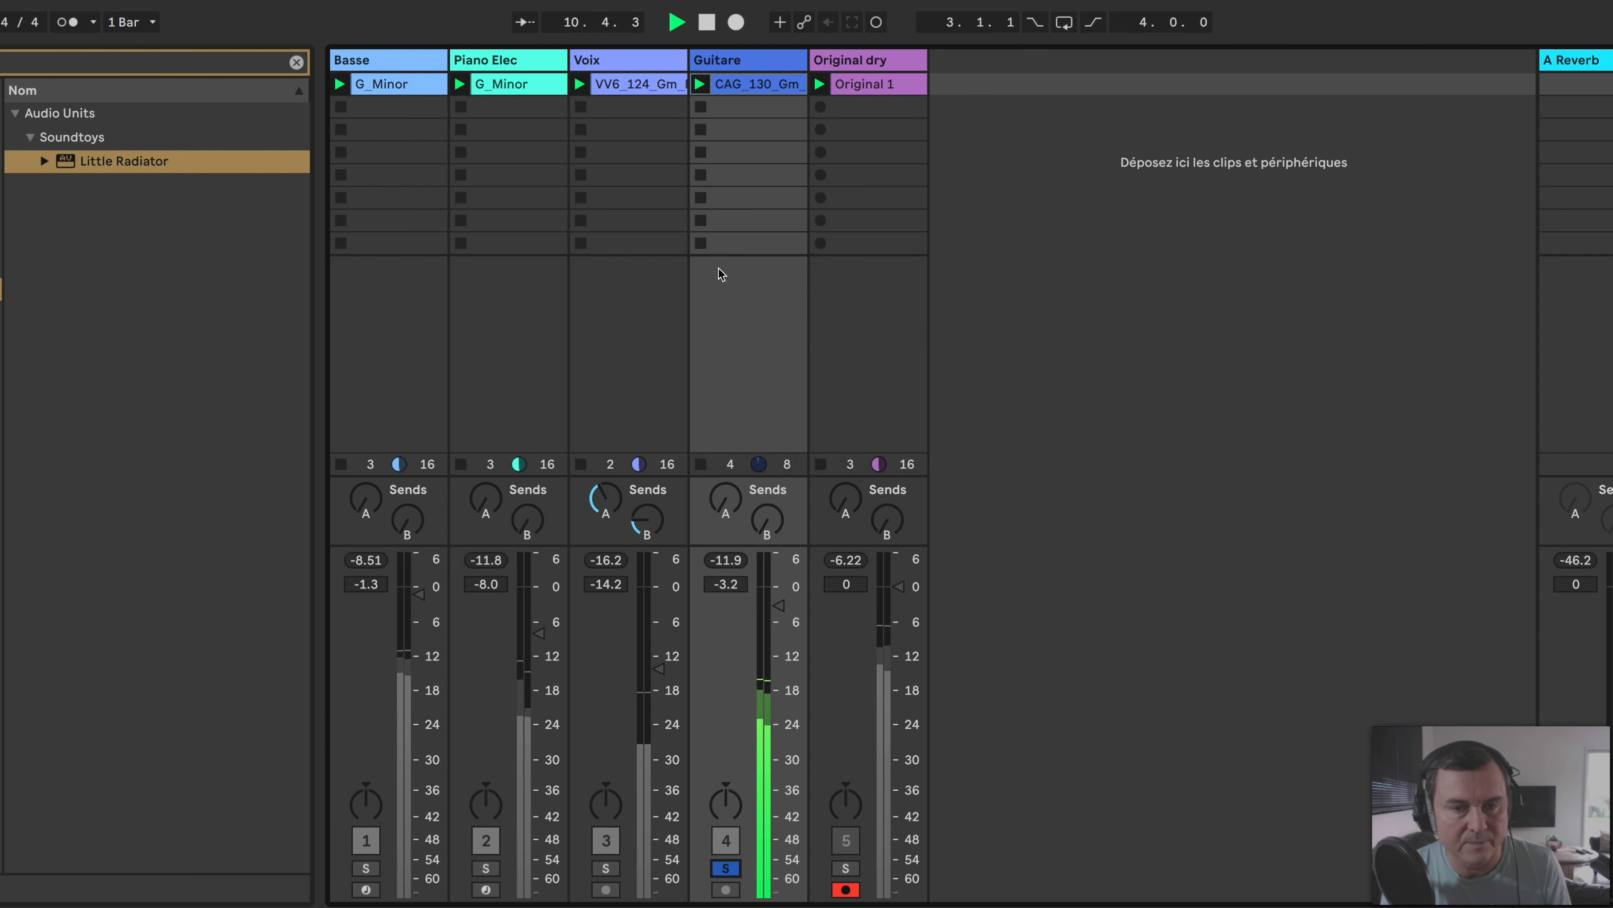
Turn off the guitar solo and play the four processed tracks together
click(726, 868)
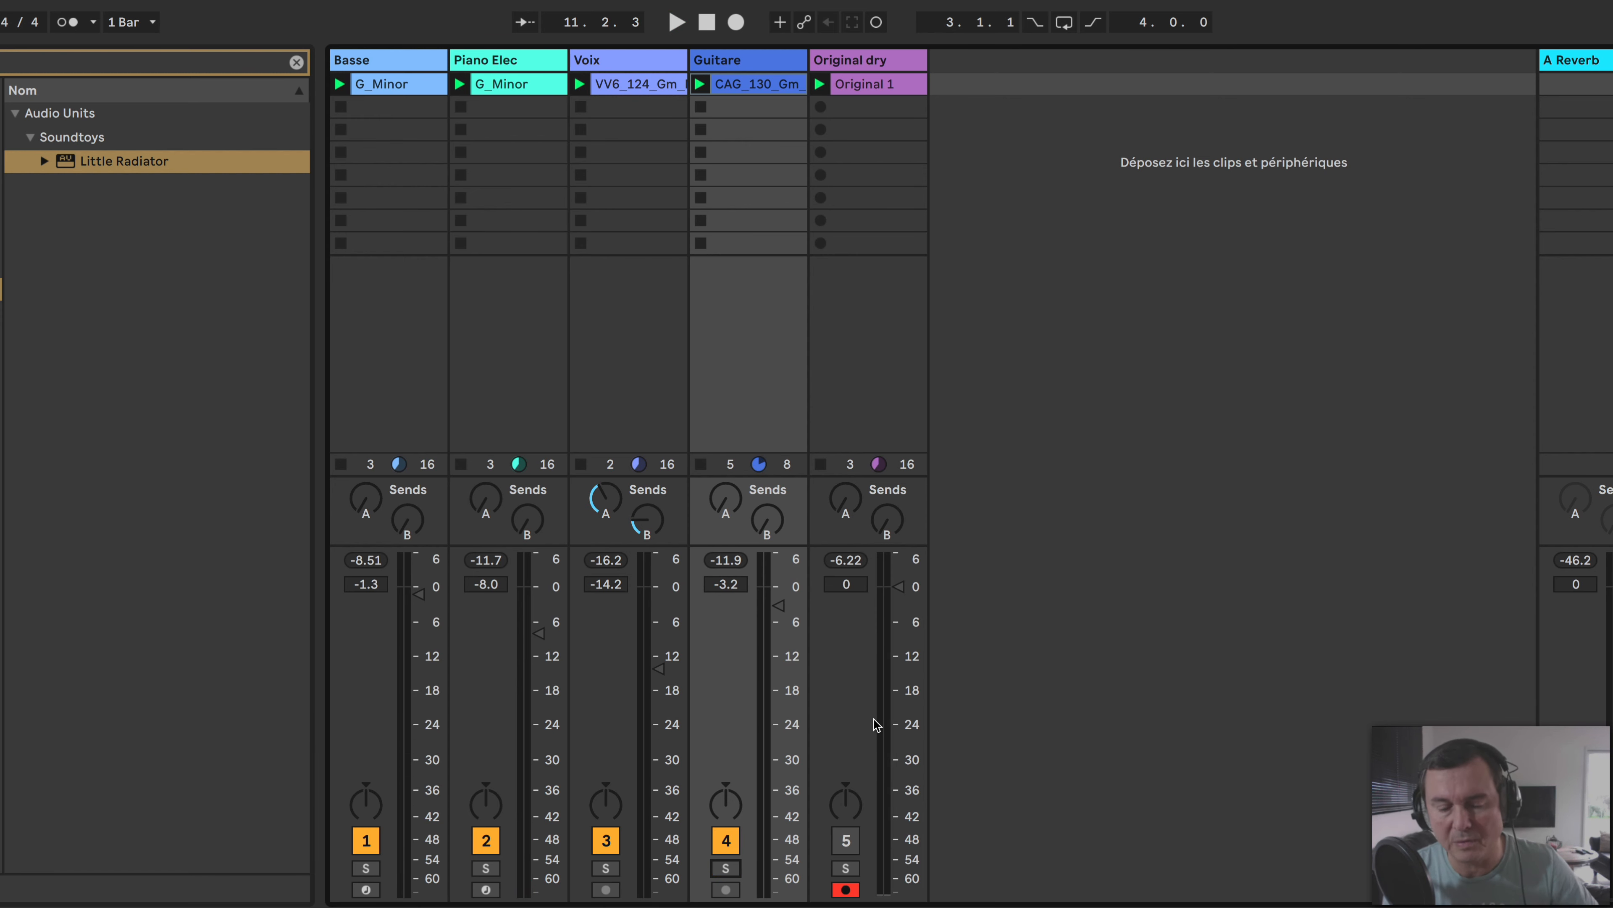
key(space)
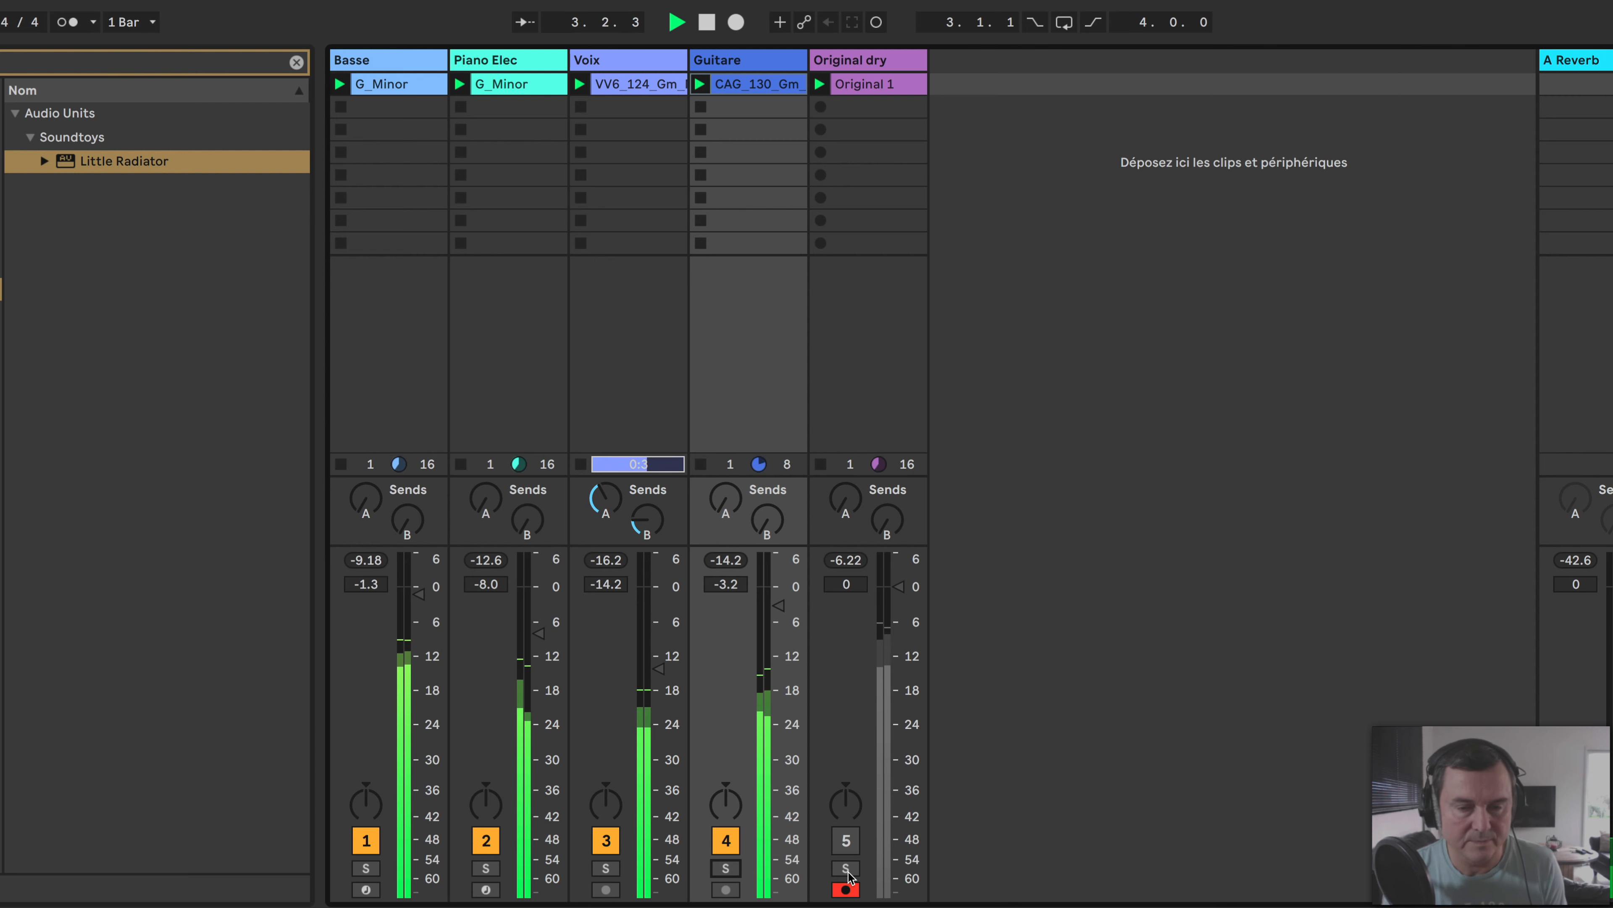
Compare the processed mix with the Original dry track by soloing and unsoloing it, and stop playback
click(847, 868)
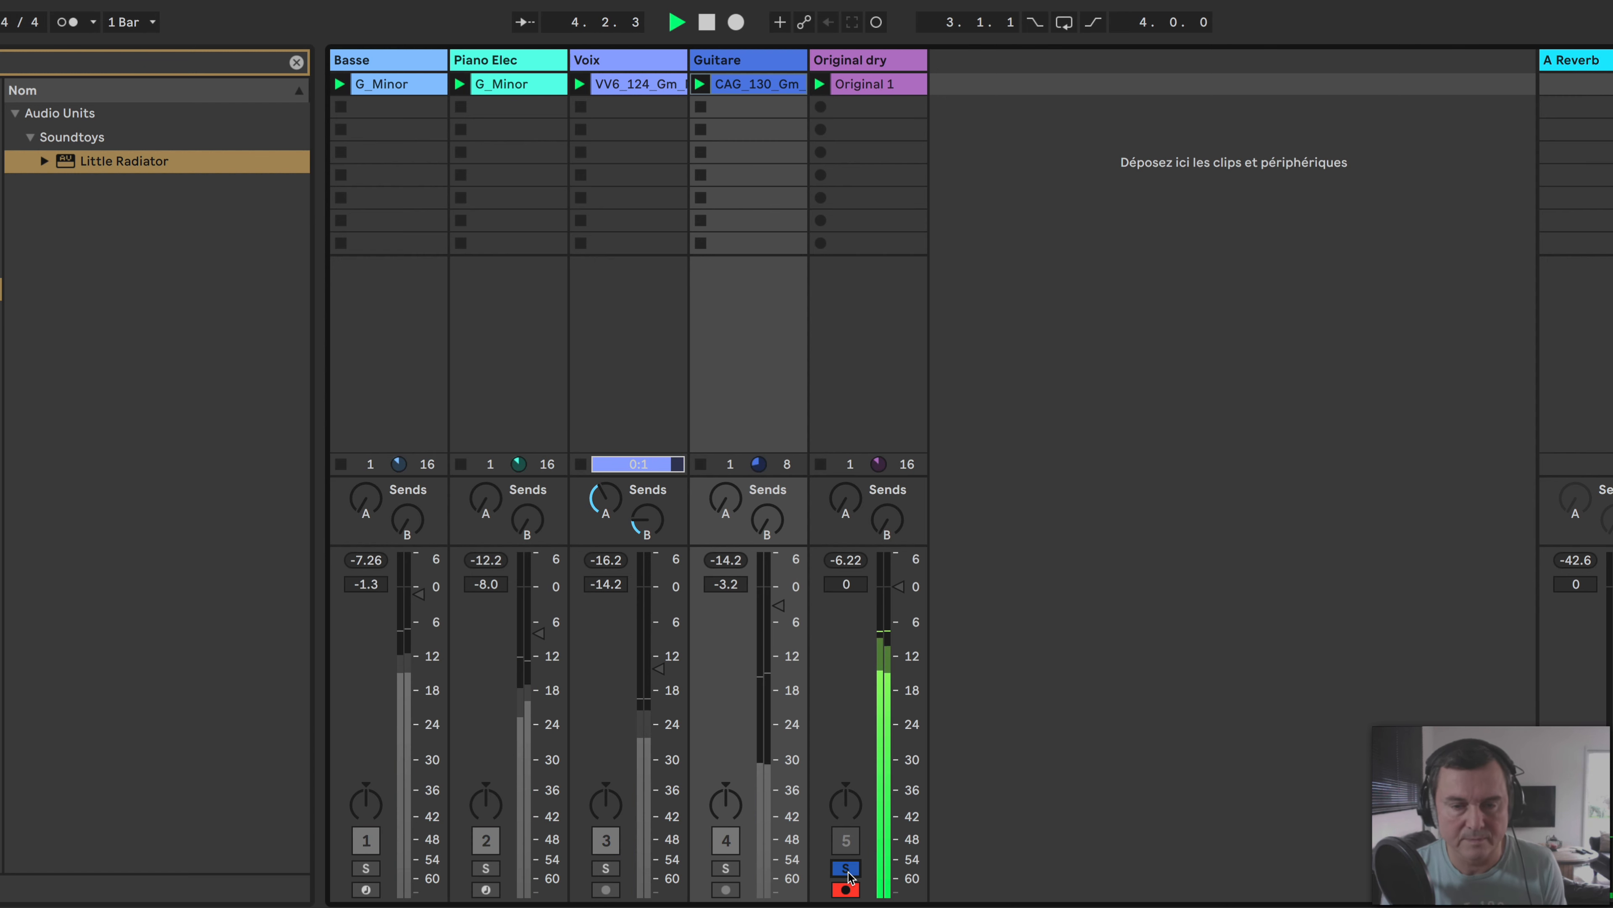
click(847, 872)
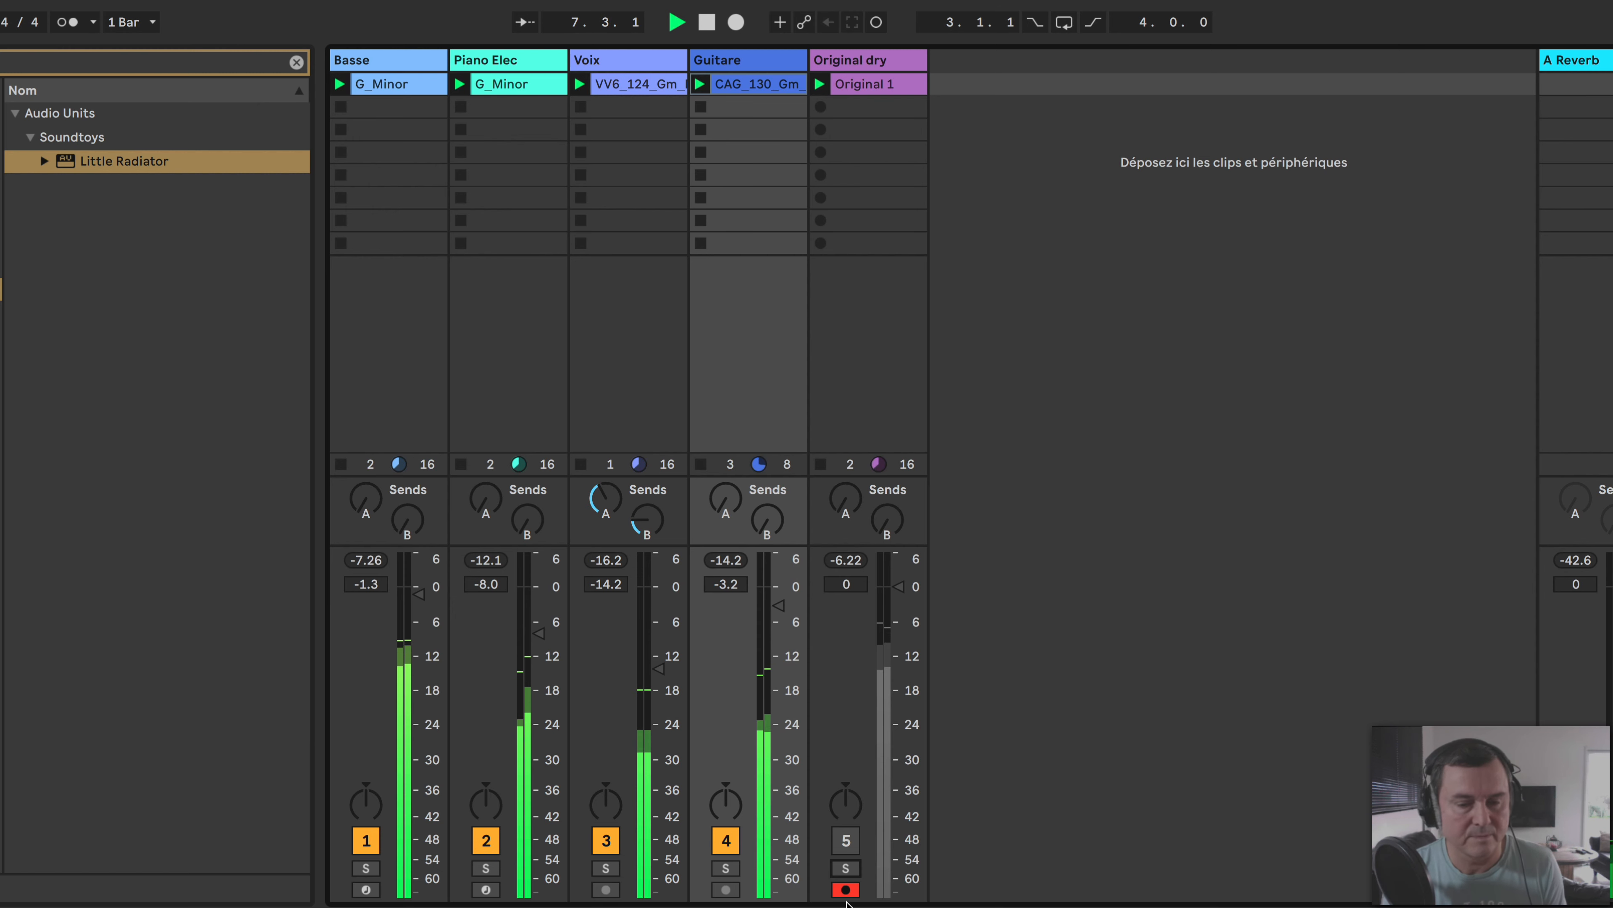
key(space)
Open Little Radiator on the Basse track, turn its Mix slightly closer to dry, and close the plug-in window
double_click(391, 66)
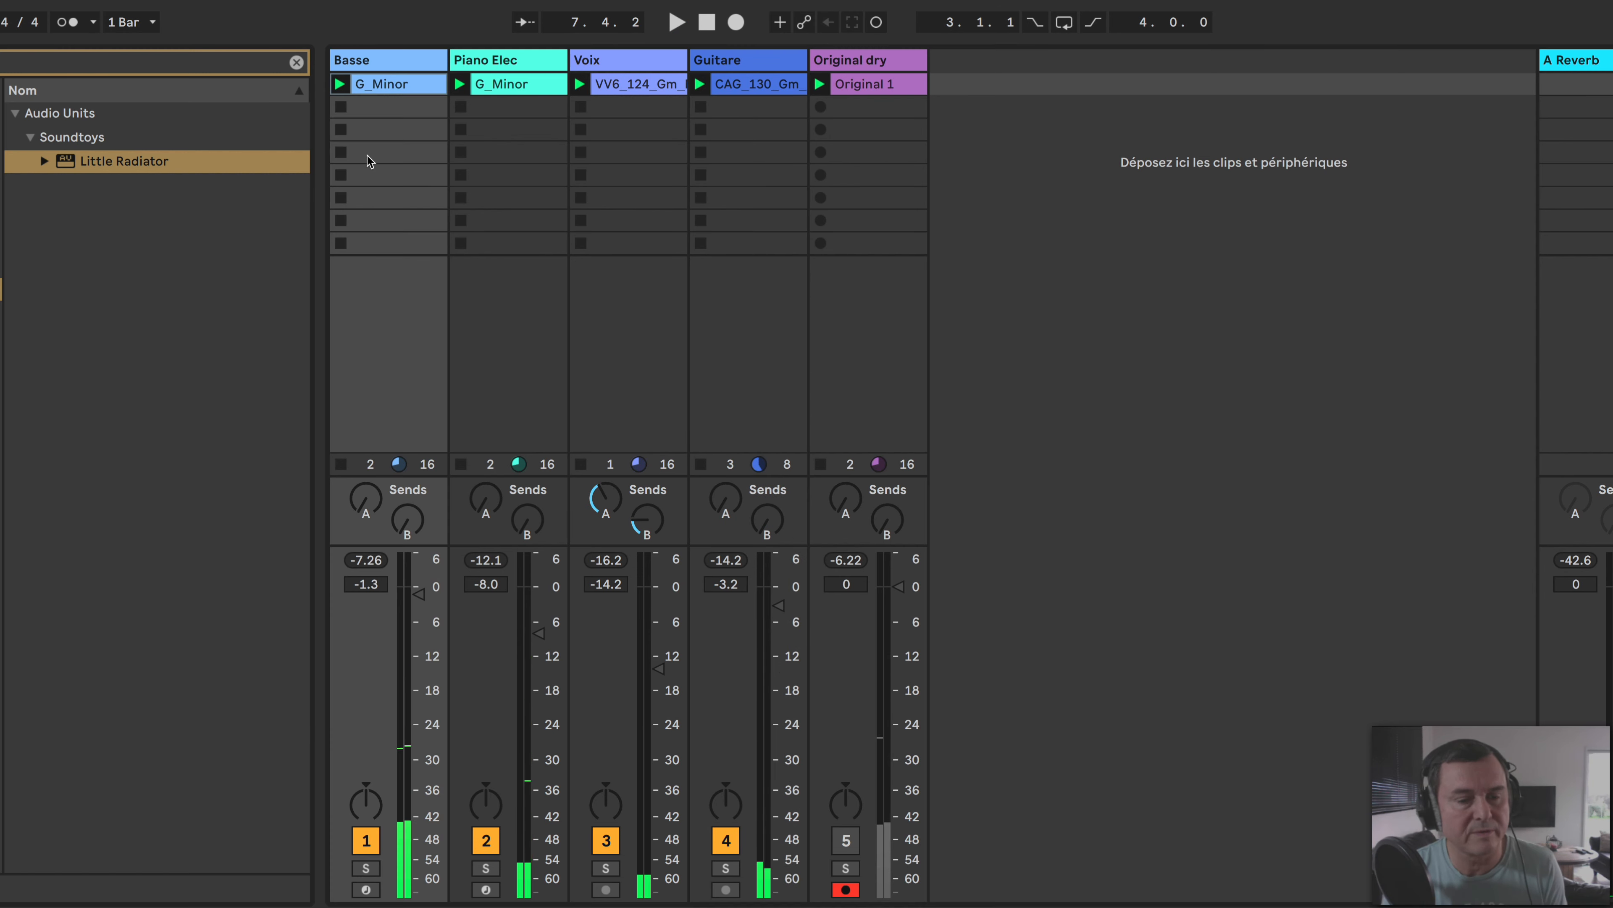
click(597, 905)
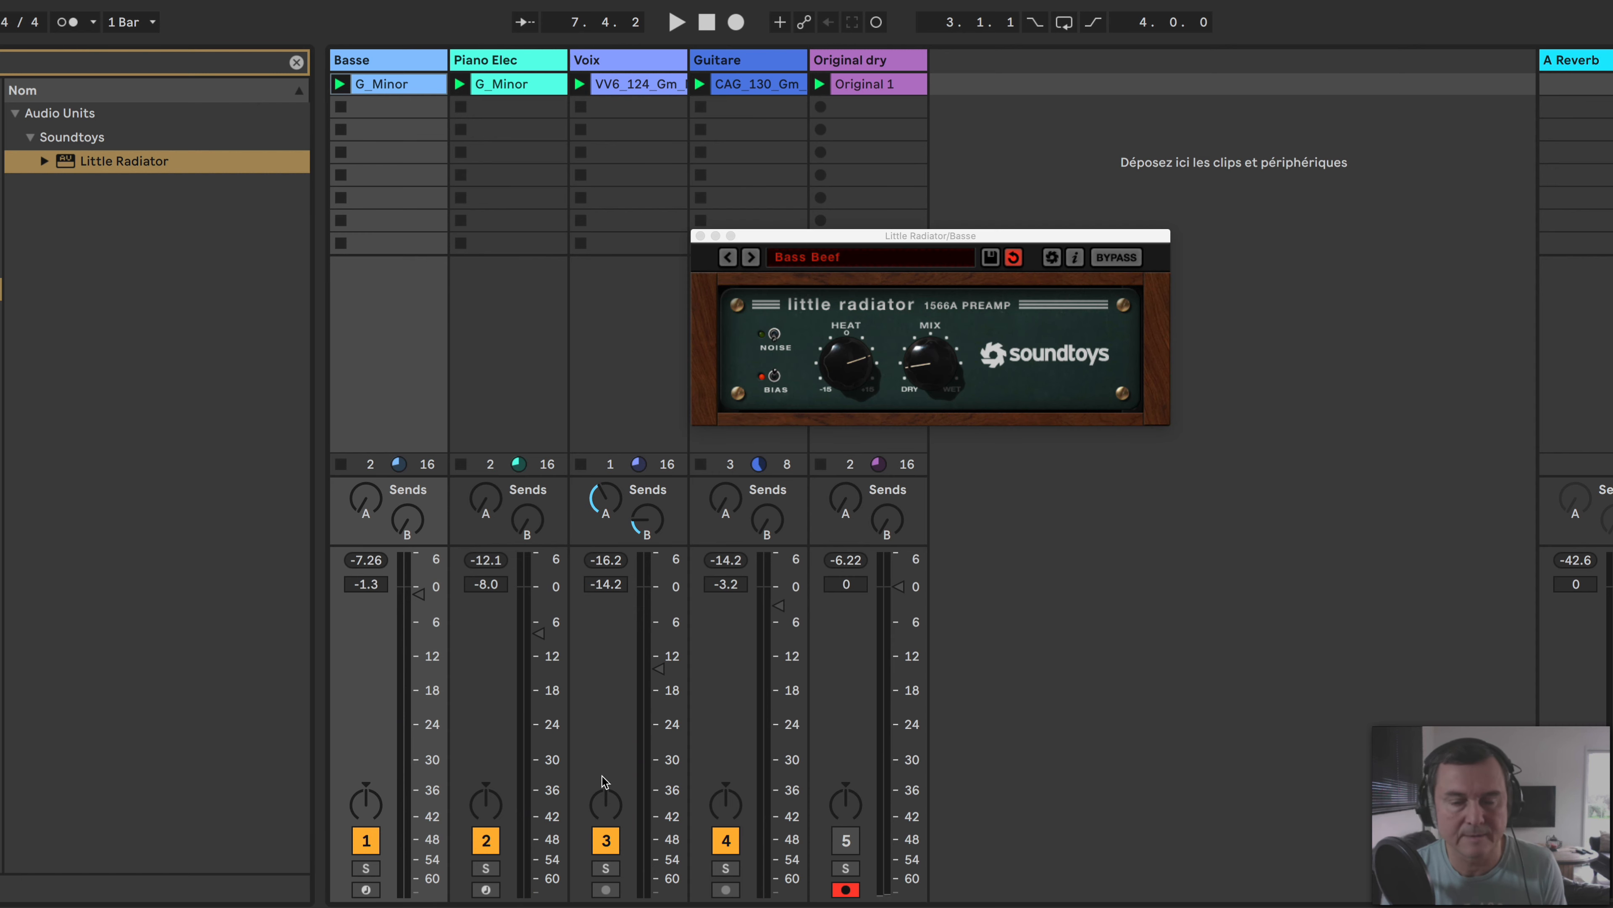
click(912, 389)
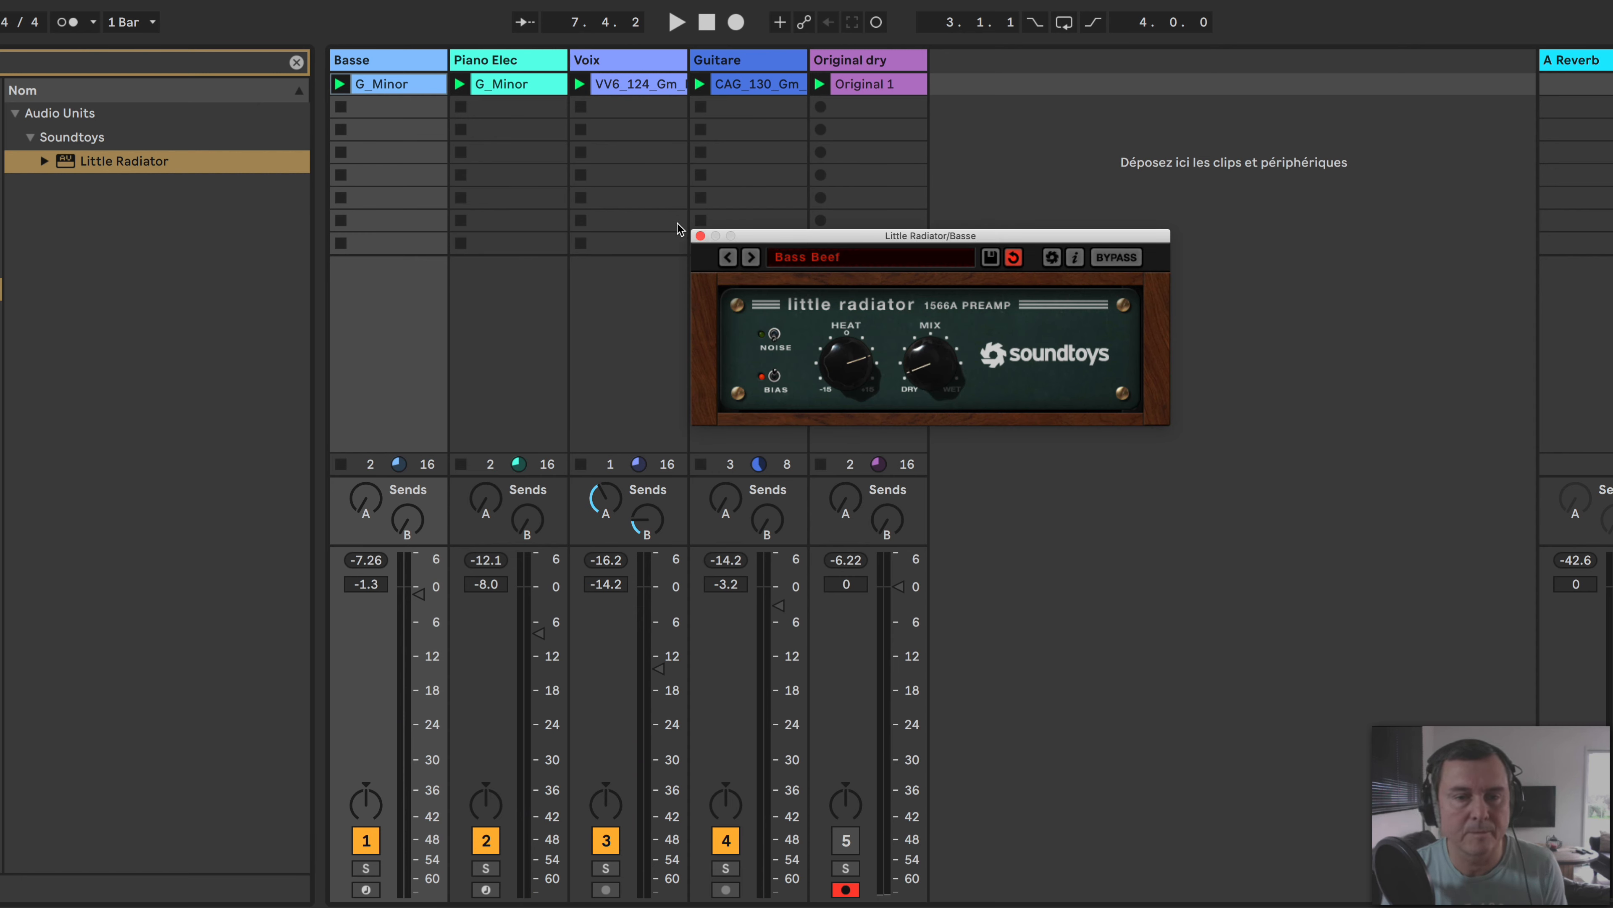
click(700, 236)
Play the tracks again, compare the processed mix with the soloed Original dry track, and stop playback
key(space)
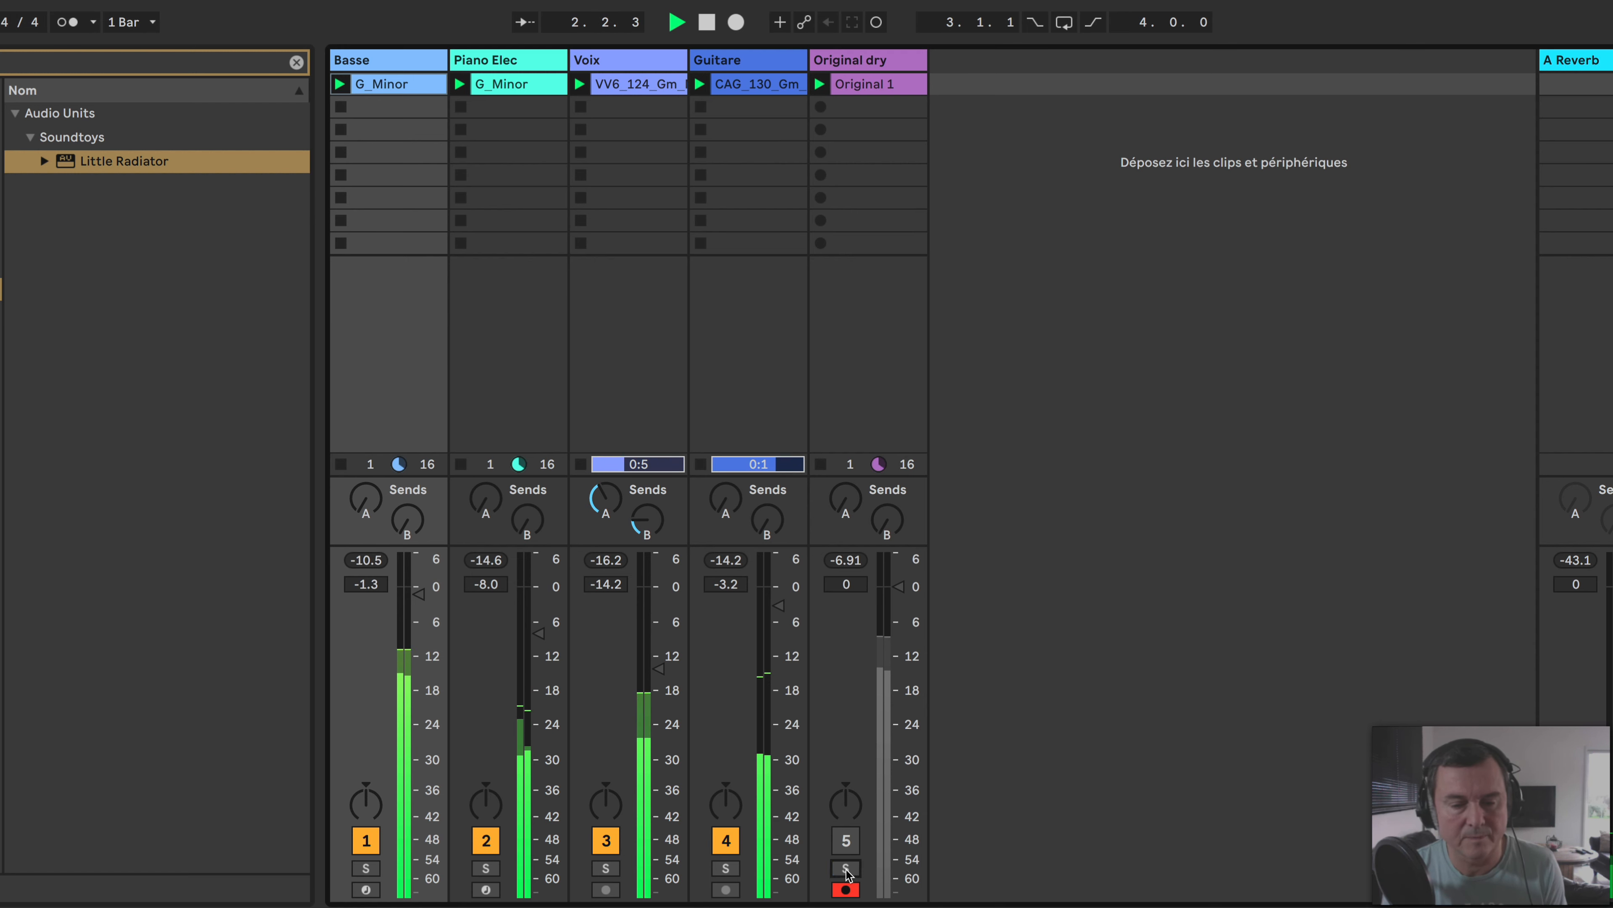
click(846, 869)
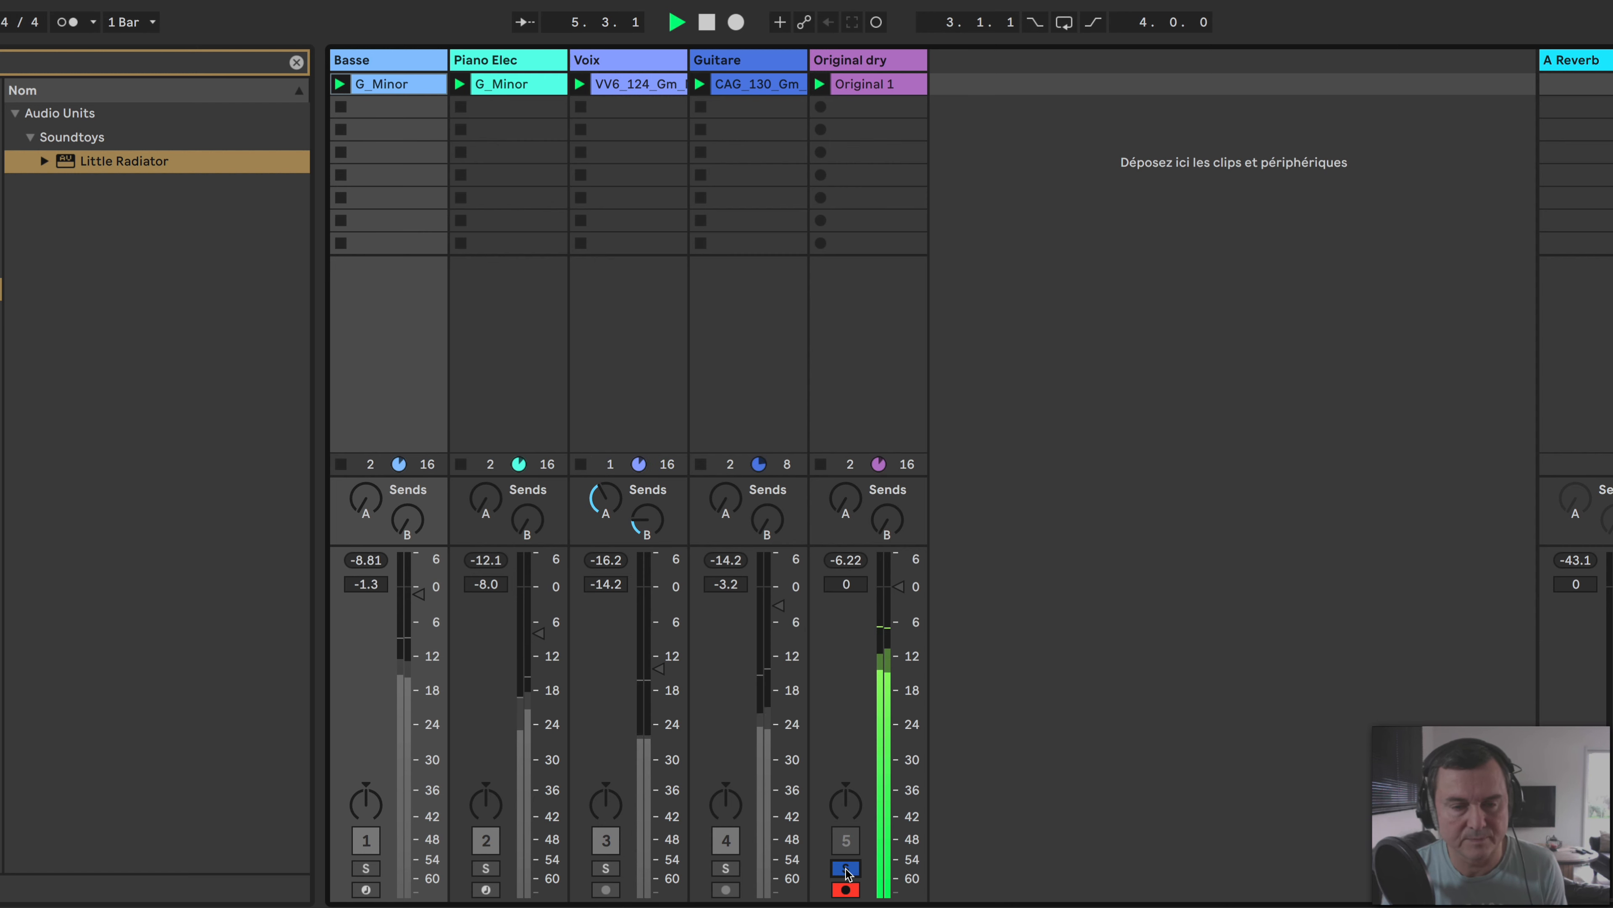
click(846, 869)
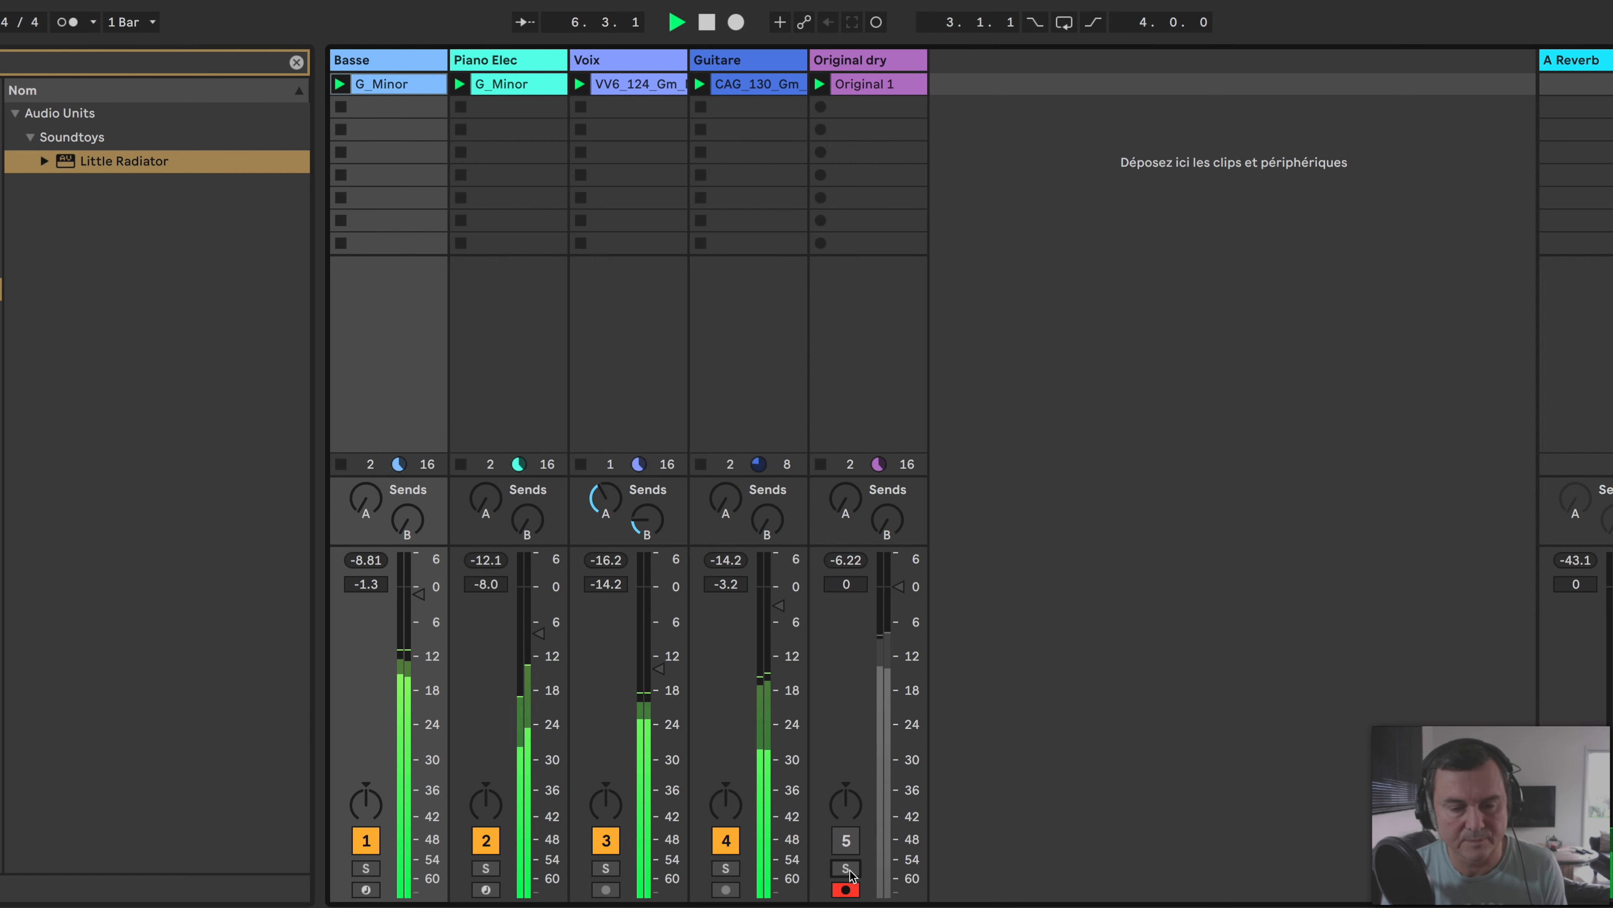
click(623, 68)
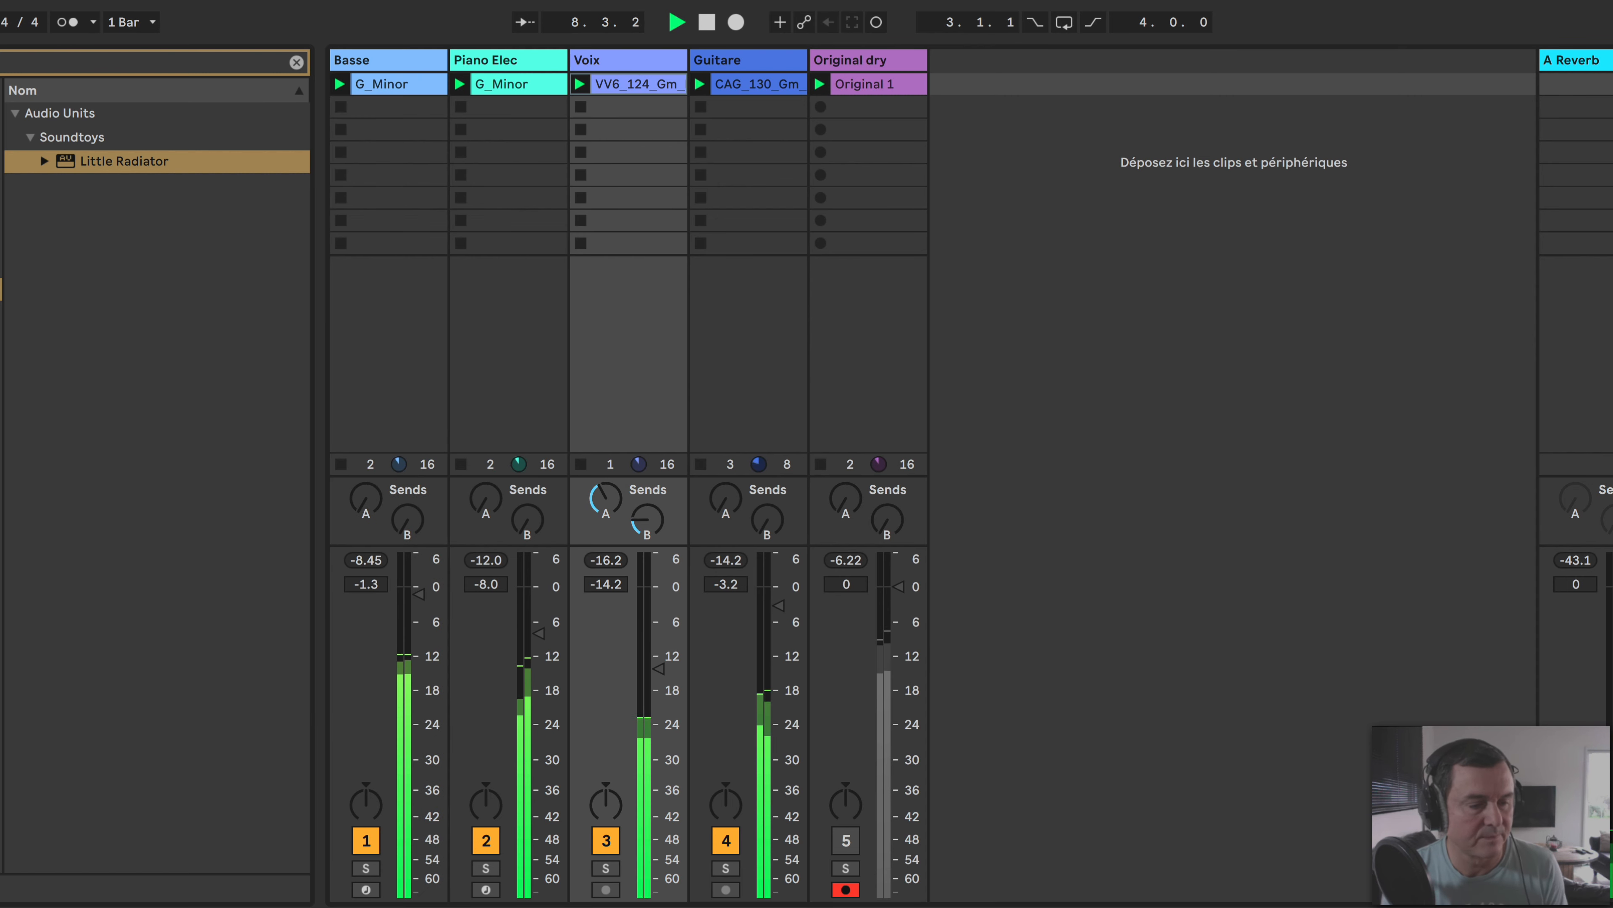
key(space)
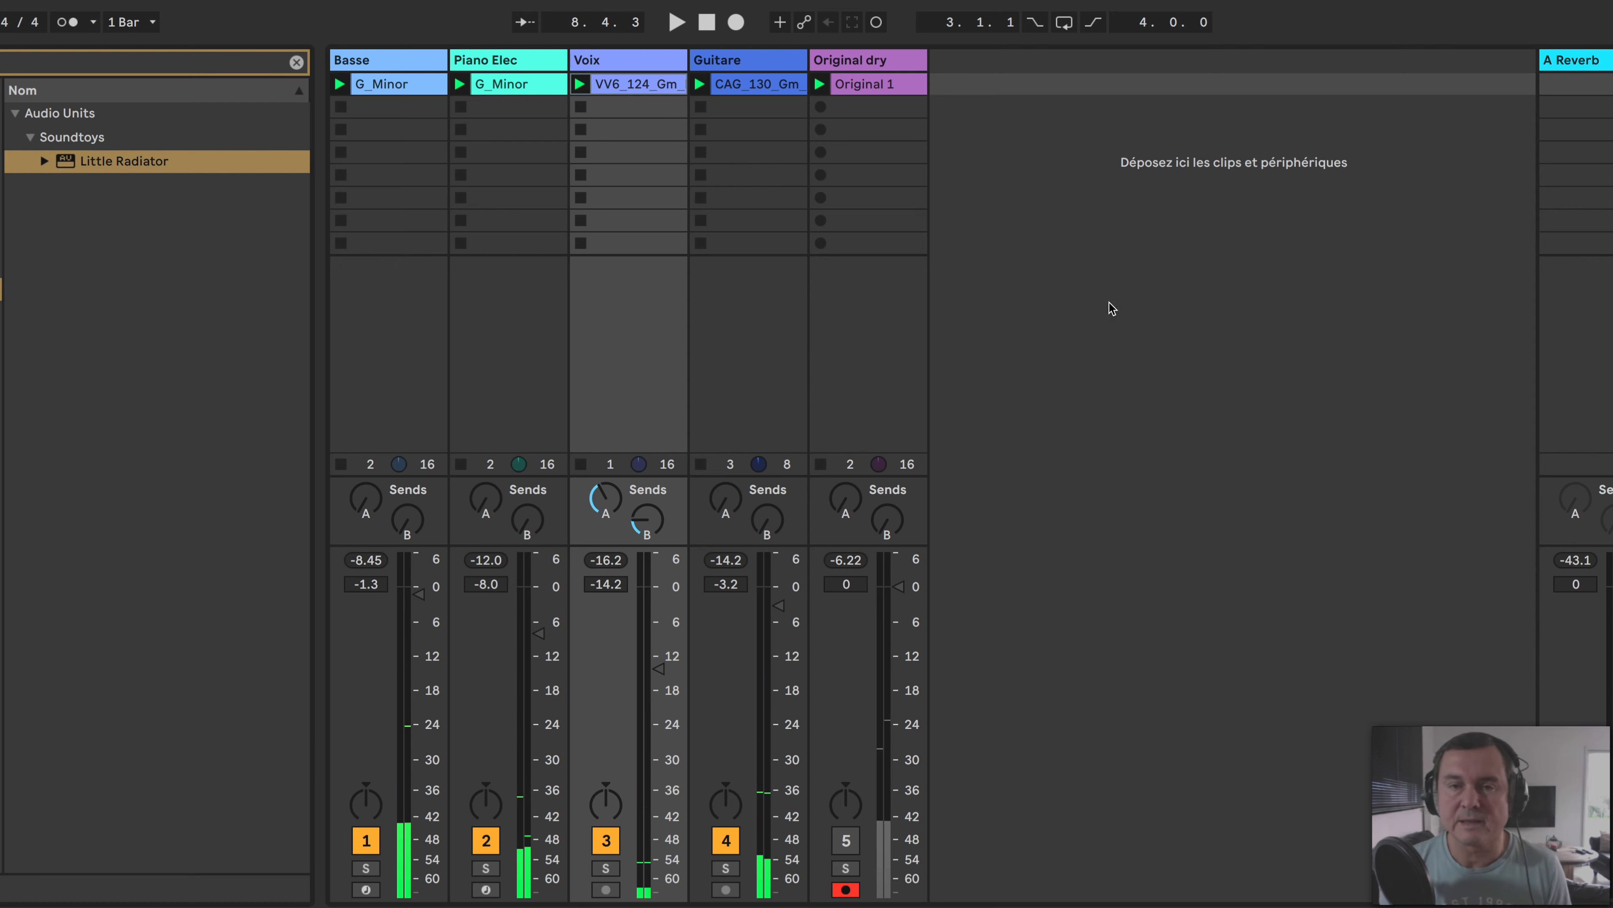
Solo the Original dry track, and activate and open Little Radiator on the Master track
click(899, 62)
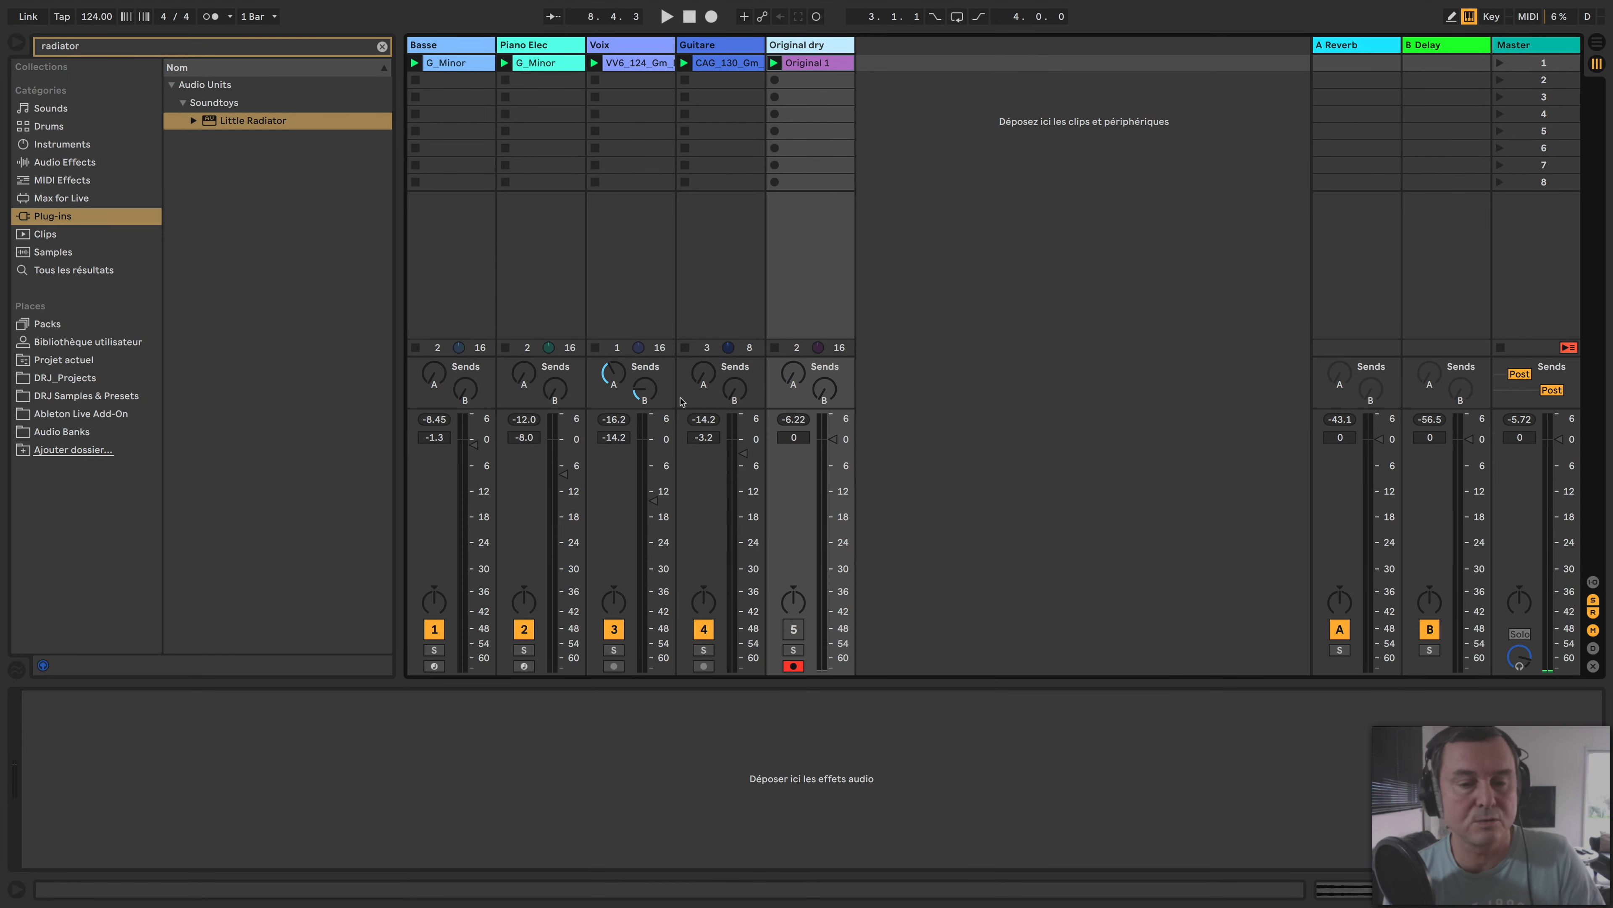
click(796, 651)
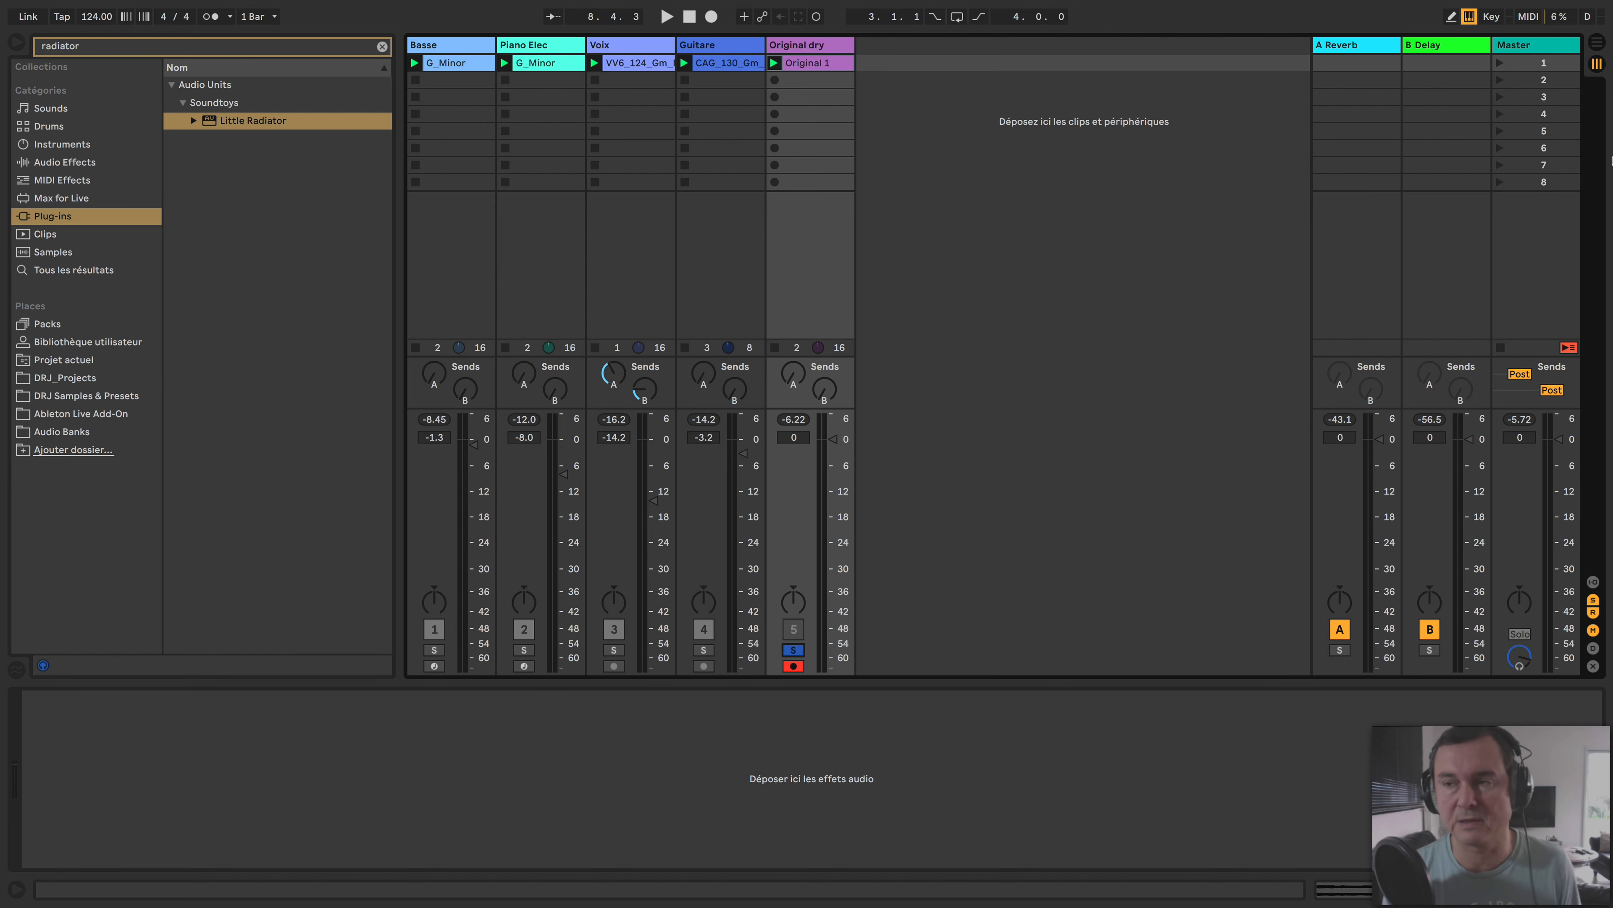
click(1533, 45)
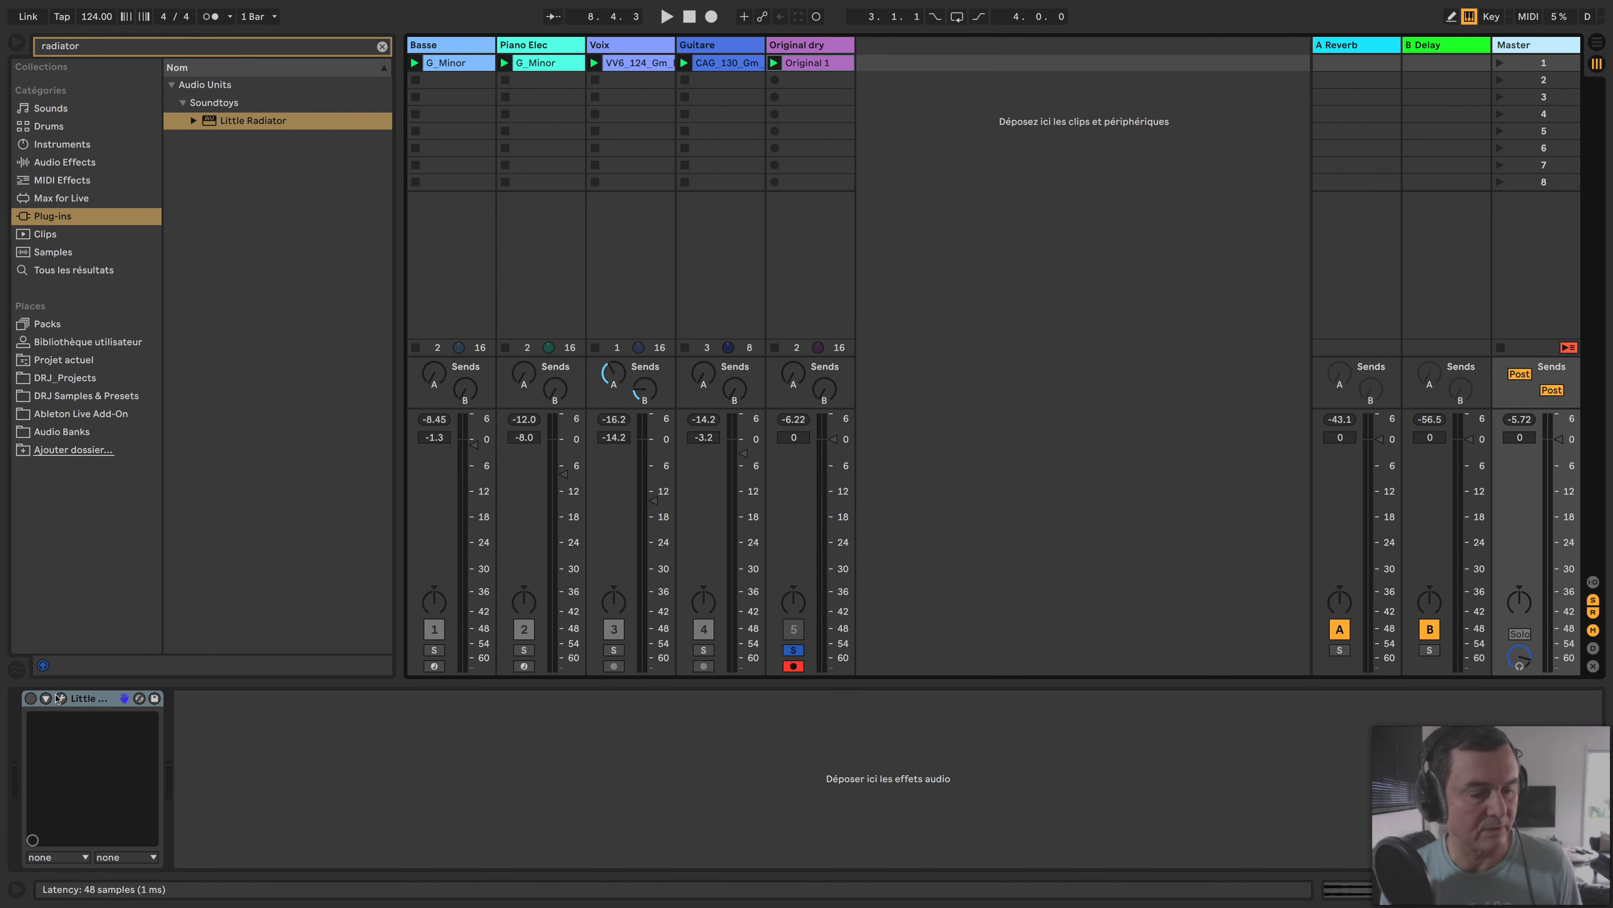
click(30, 699)
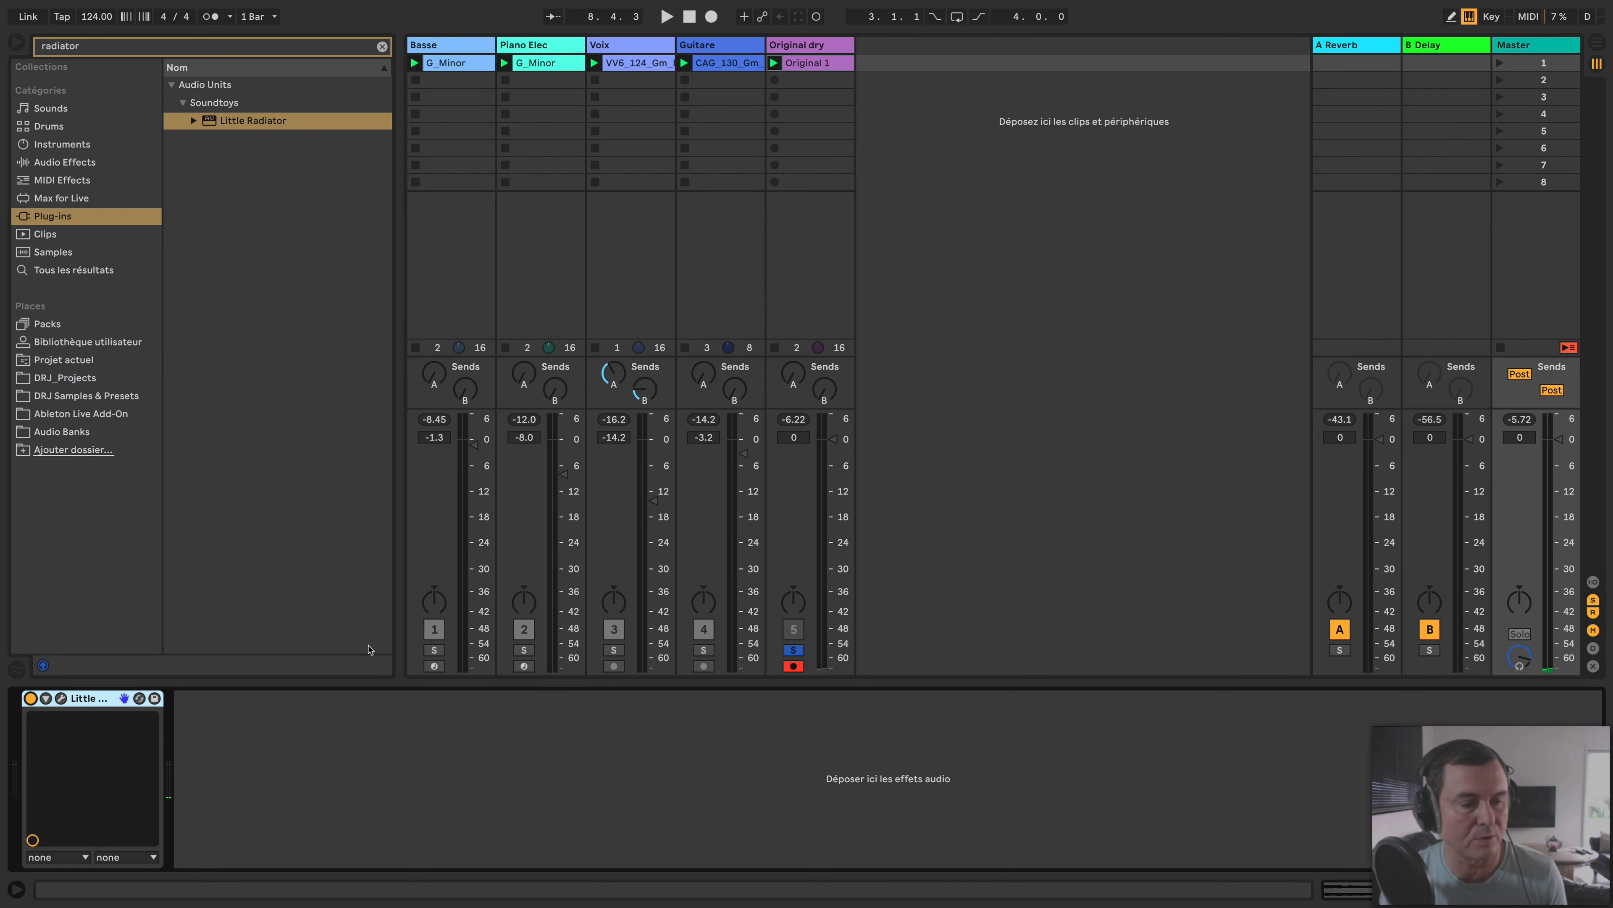
click(62, 699)
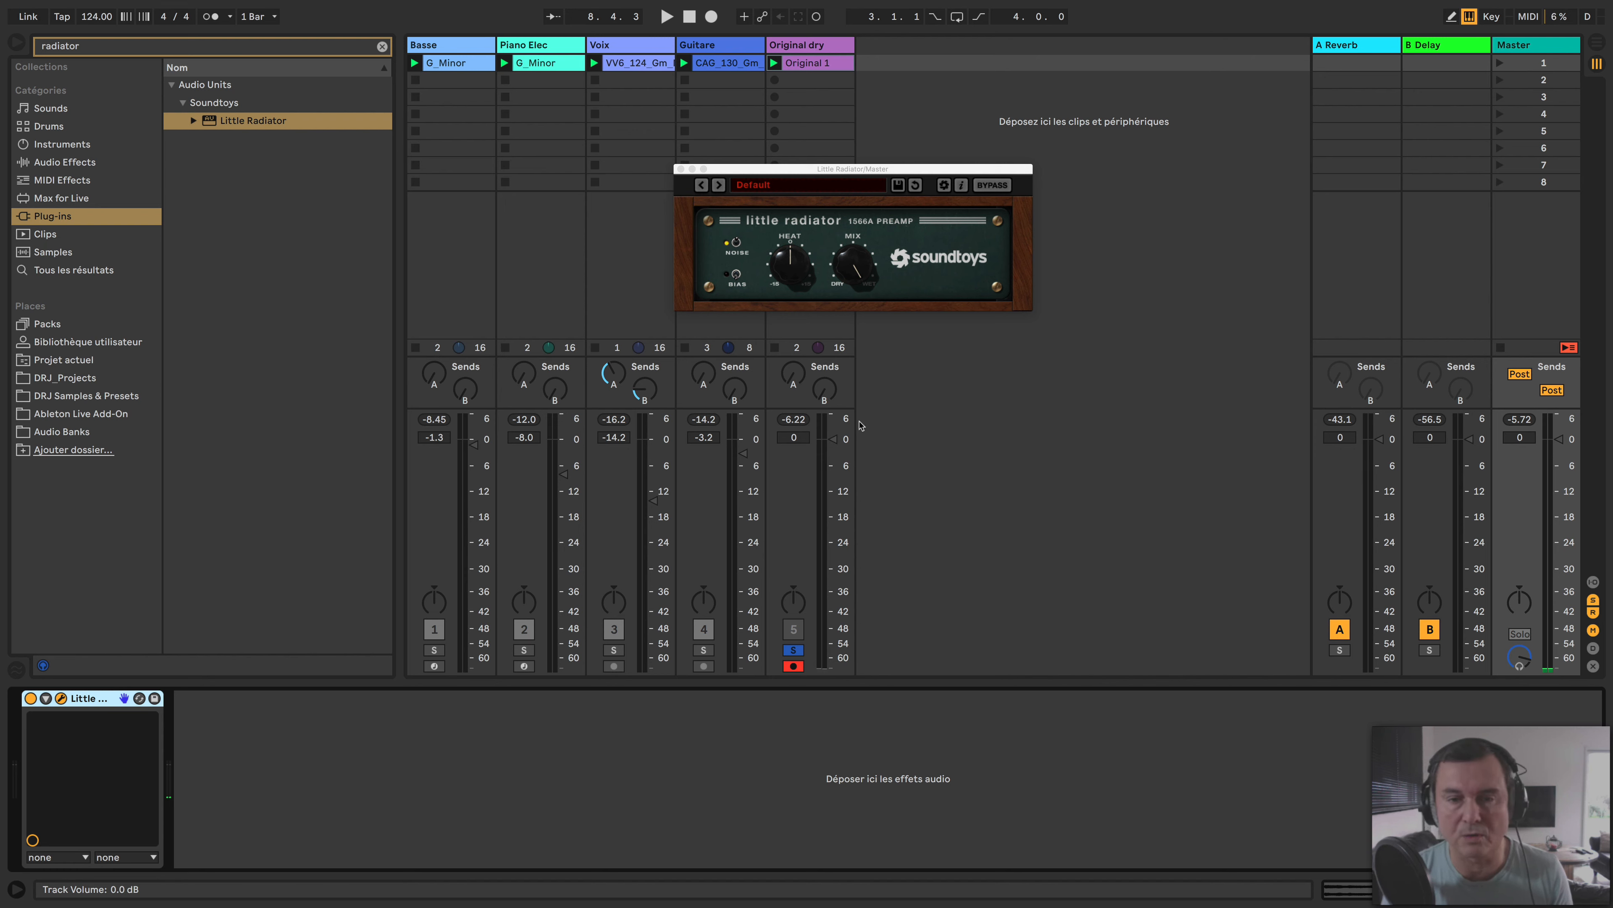
drag(854, 176, 1052, 230)
Play the dry mix and audition the Acoustic Tamer preset on the Master, ending with the plug-in bypassed
key(space)
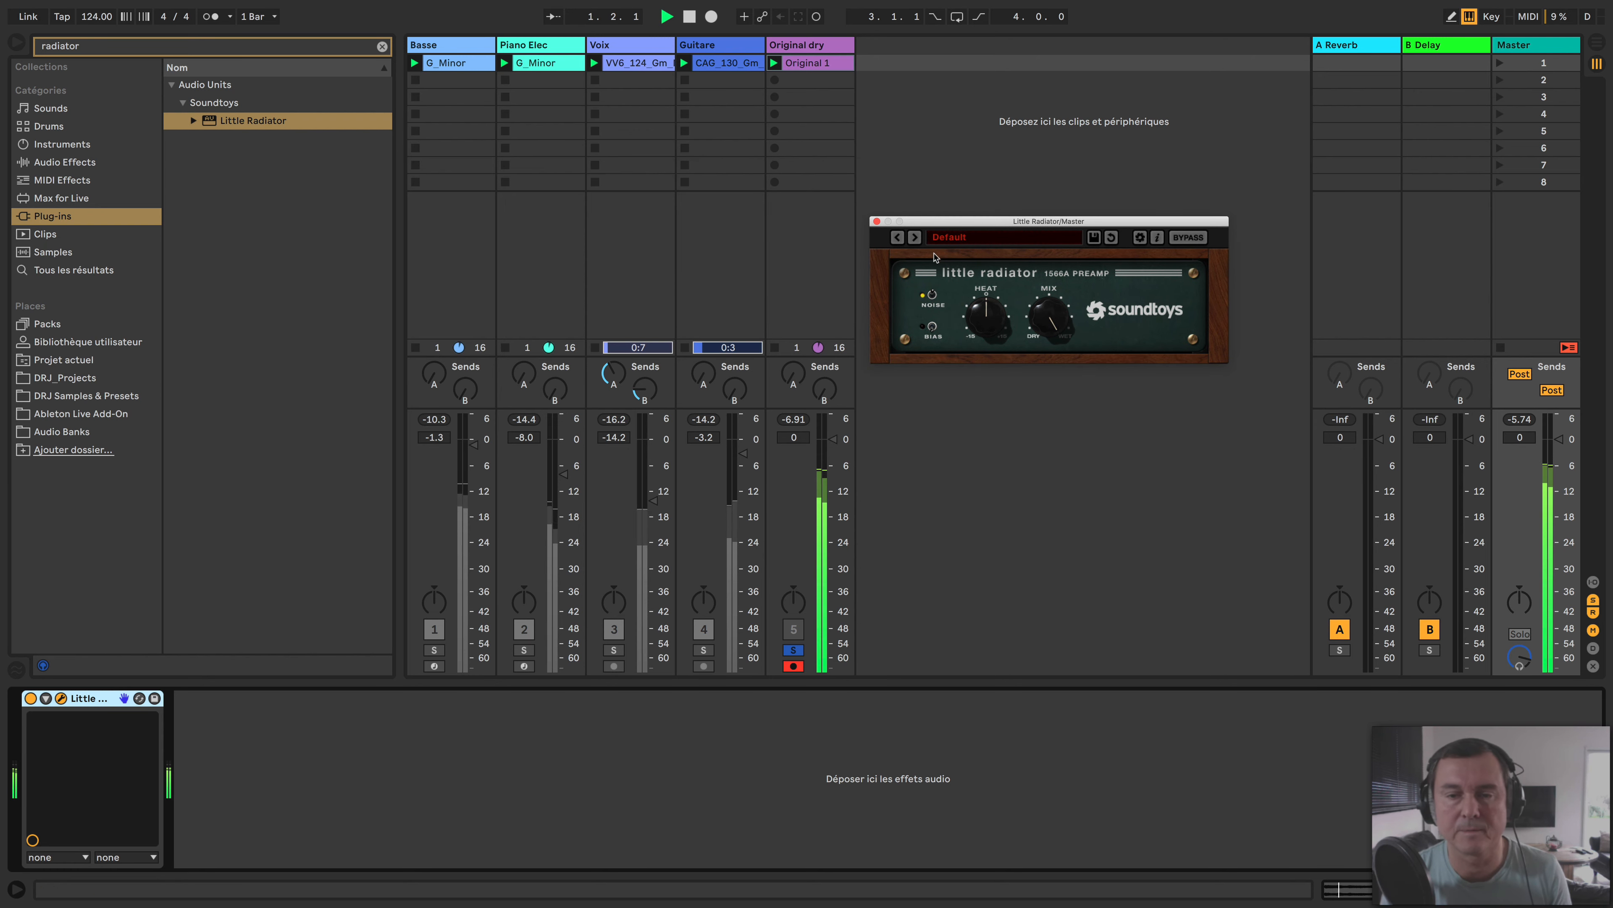
mouse_move(1053, 318)
mouse_down()
mouse_move(1051, 350)
mouse_move(1058, 315)
mouse_move(1052, 333)
mouse_up()
click(915, 237)
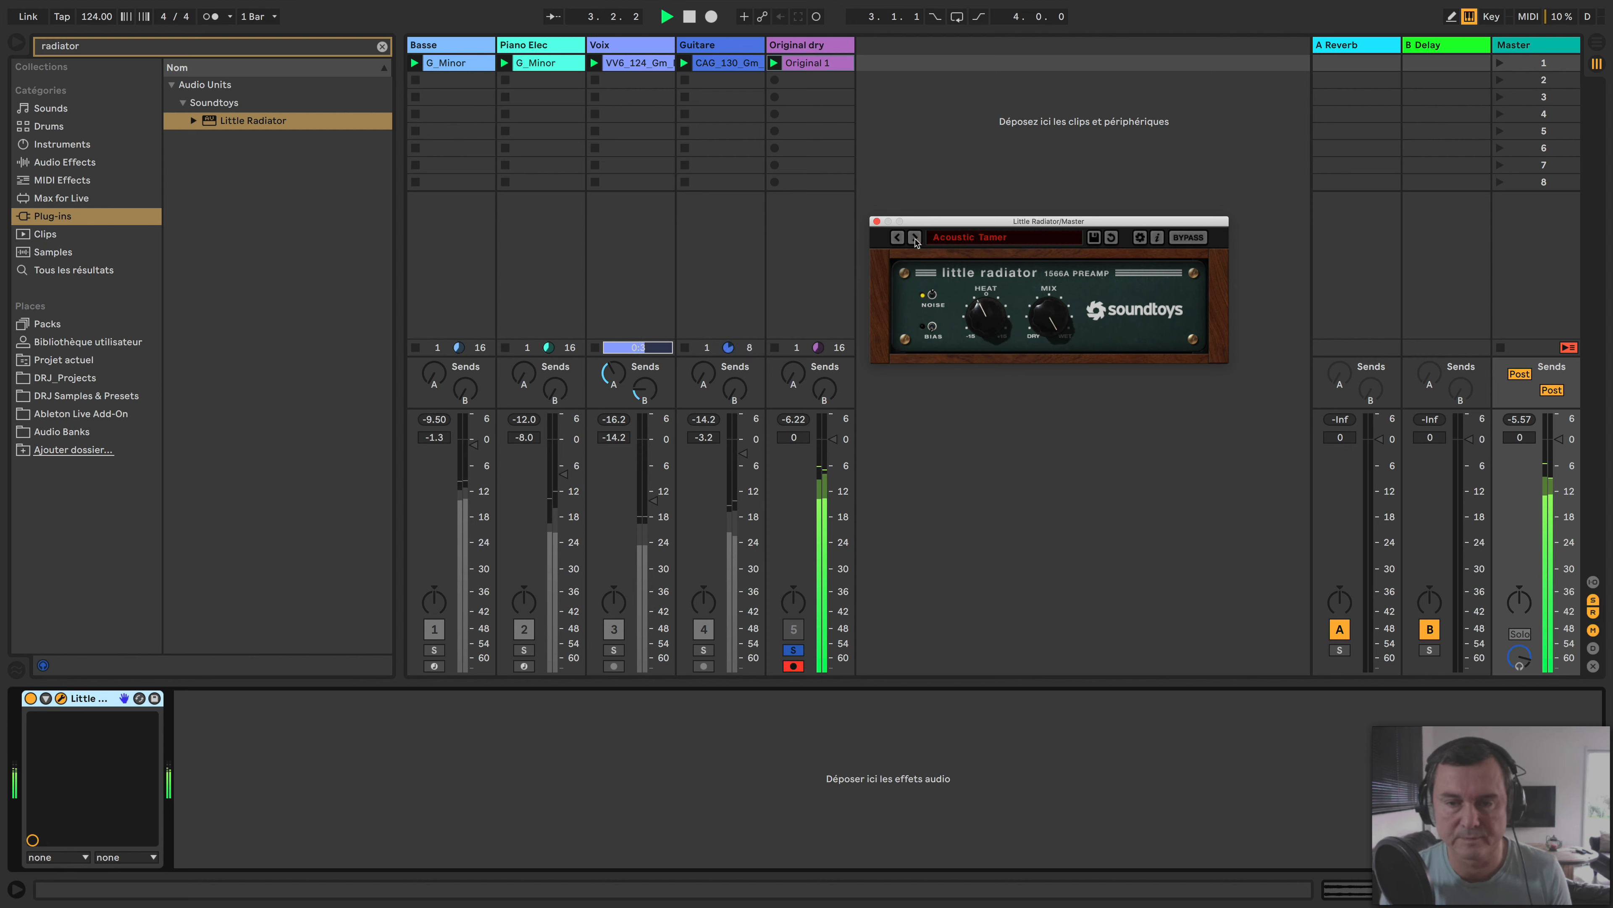
click(1186, 237)
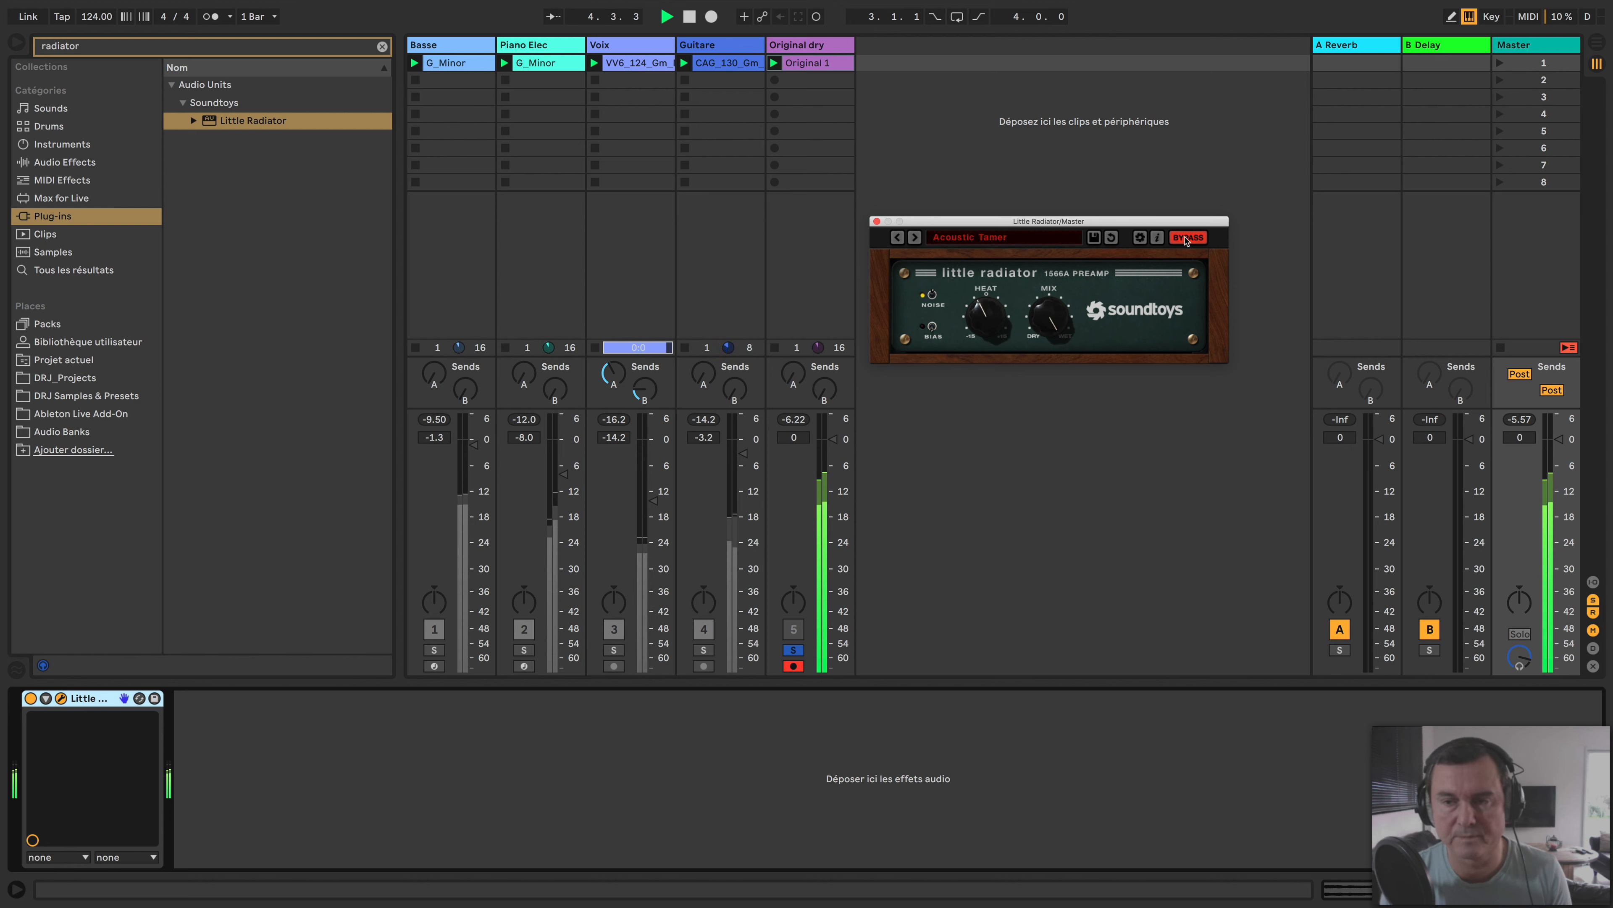
Go through the following Little Radiator presets and load Getting Warmer on the Master
click(914, 238)
click(913, 239)
click(913, 239)
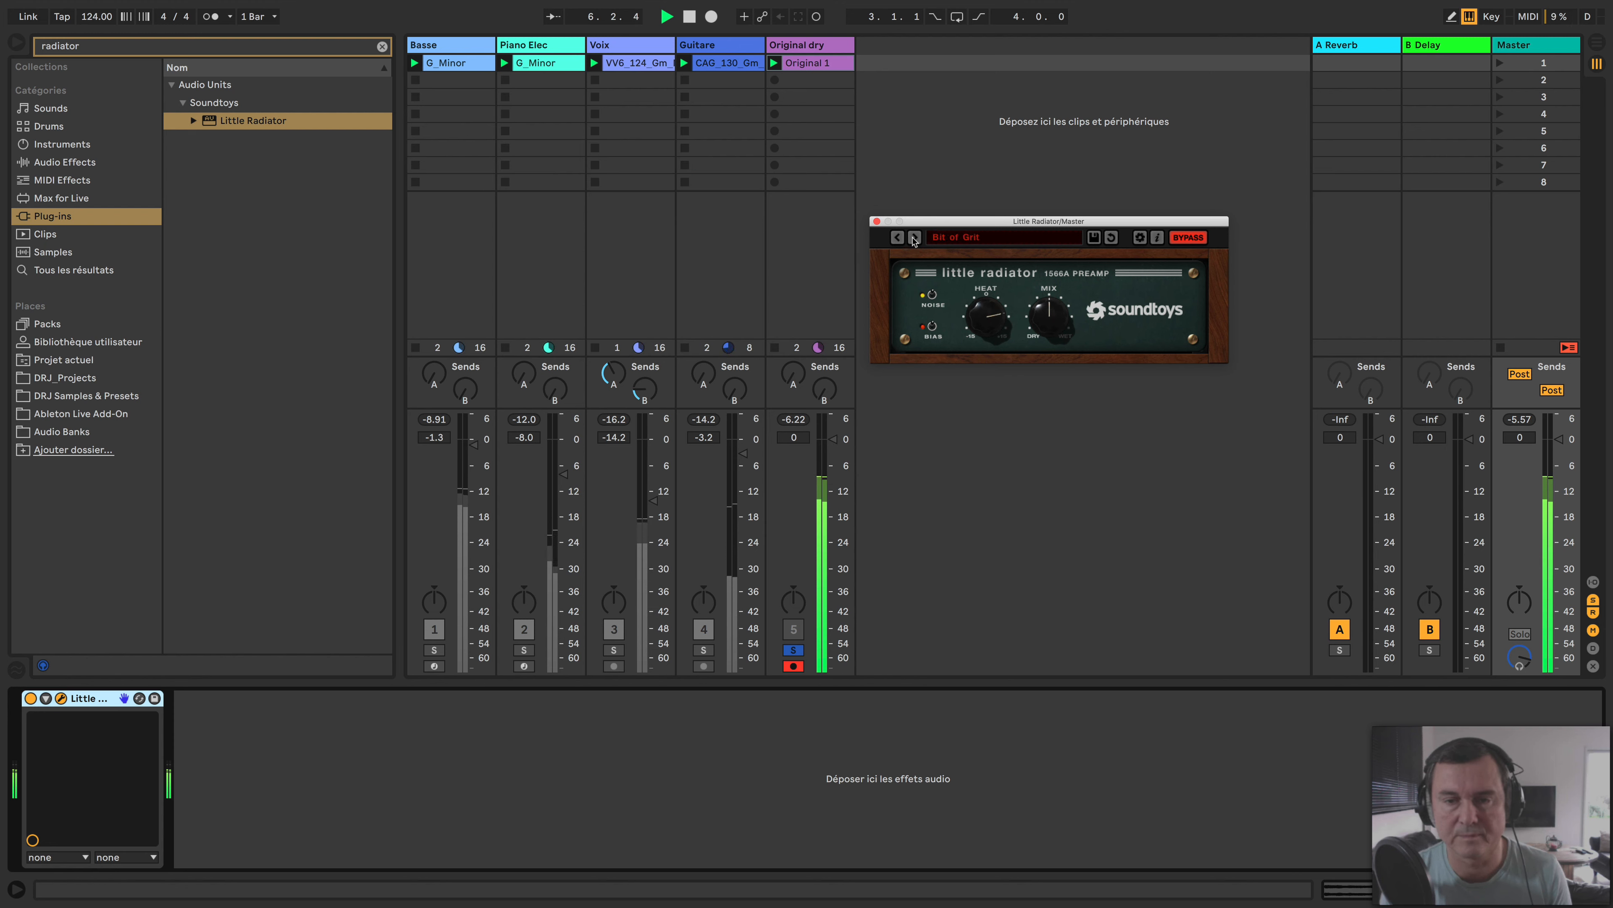
click(913, 239)
click(913, 239)
click(896, 239)
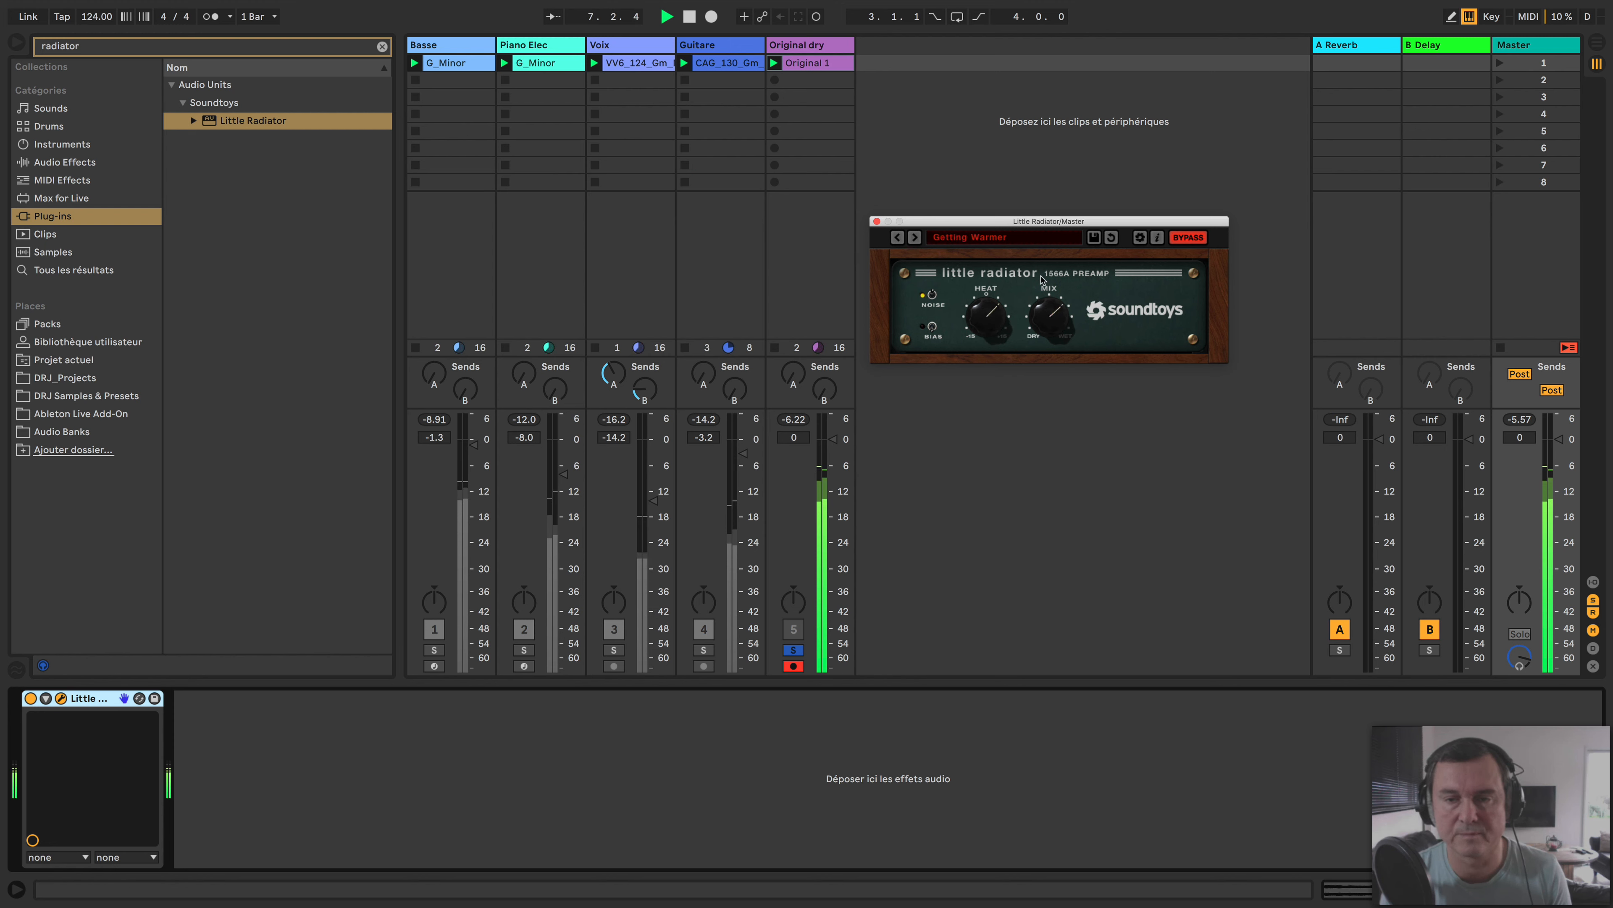
Take Little Radiator out of bypass on the Master and lower its Mix close to dry
drag(1058, 318, 1052, 289)
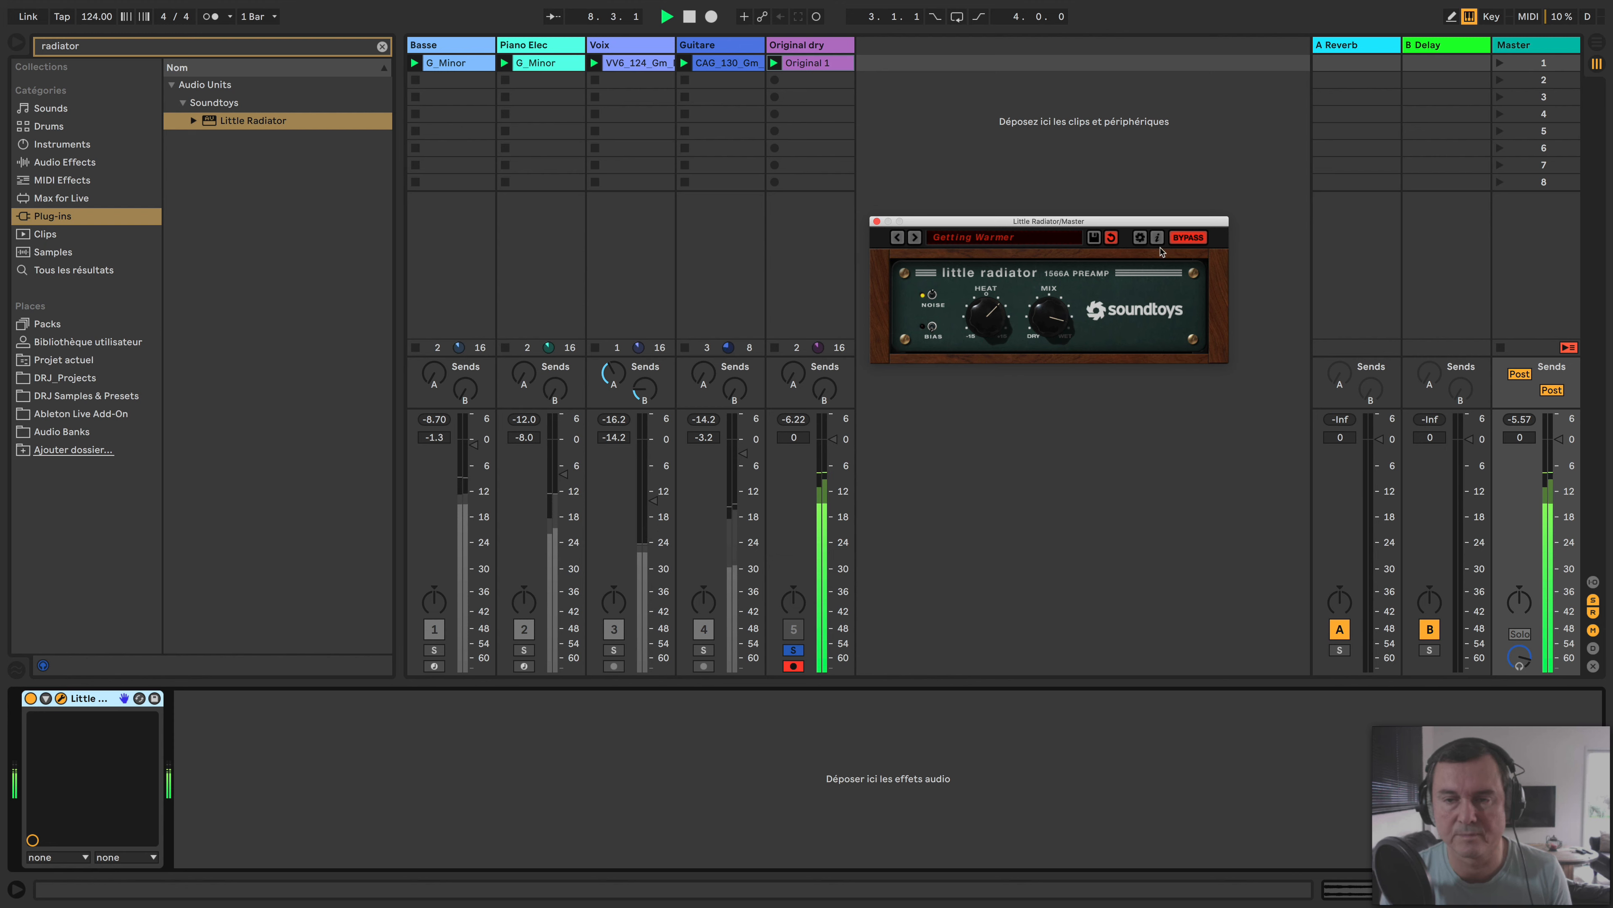
click(1188, 237)
mouse_move(1051, 318)
mouse_down()
mouse_move(1052, 359)
mouse_move(1046, 336)
mouse_up()
Compare the dry mix with and without Little Radiator on the Master using bypass, and stop playback
click(1183, 243)
click(1181, 243)
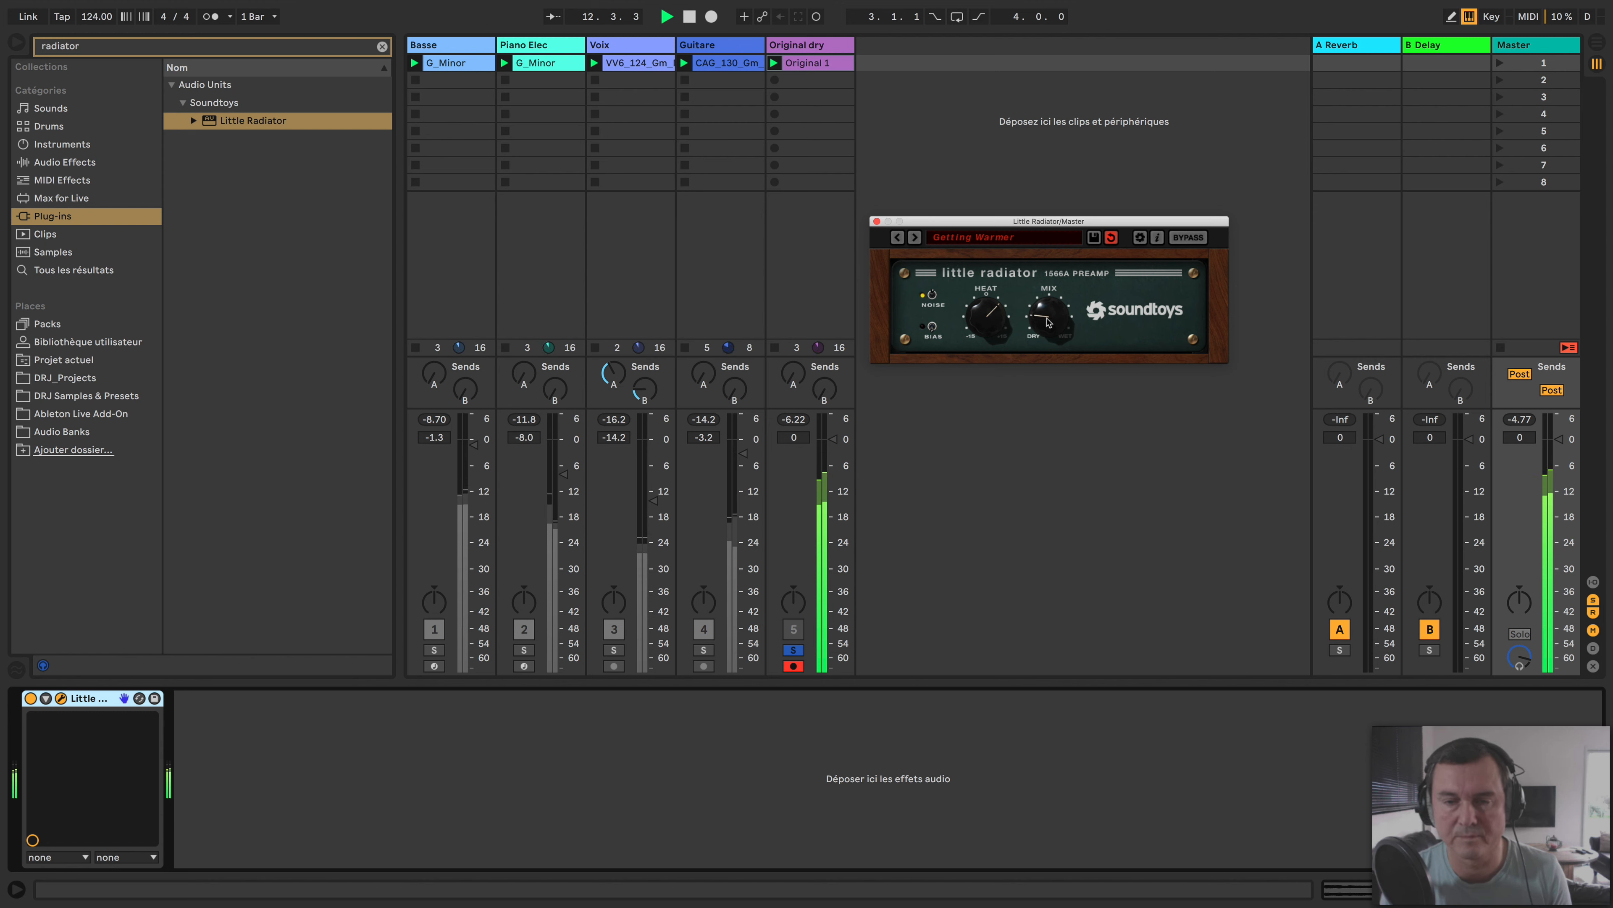
click(1187, 239)
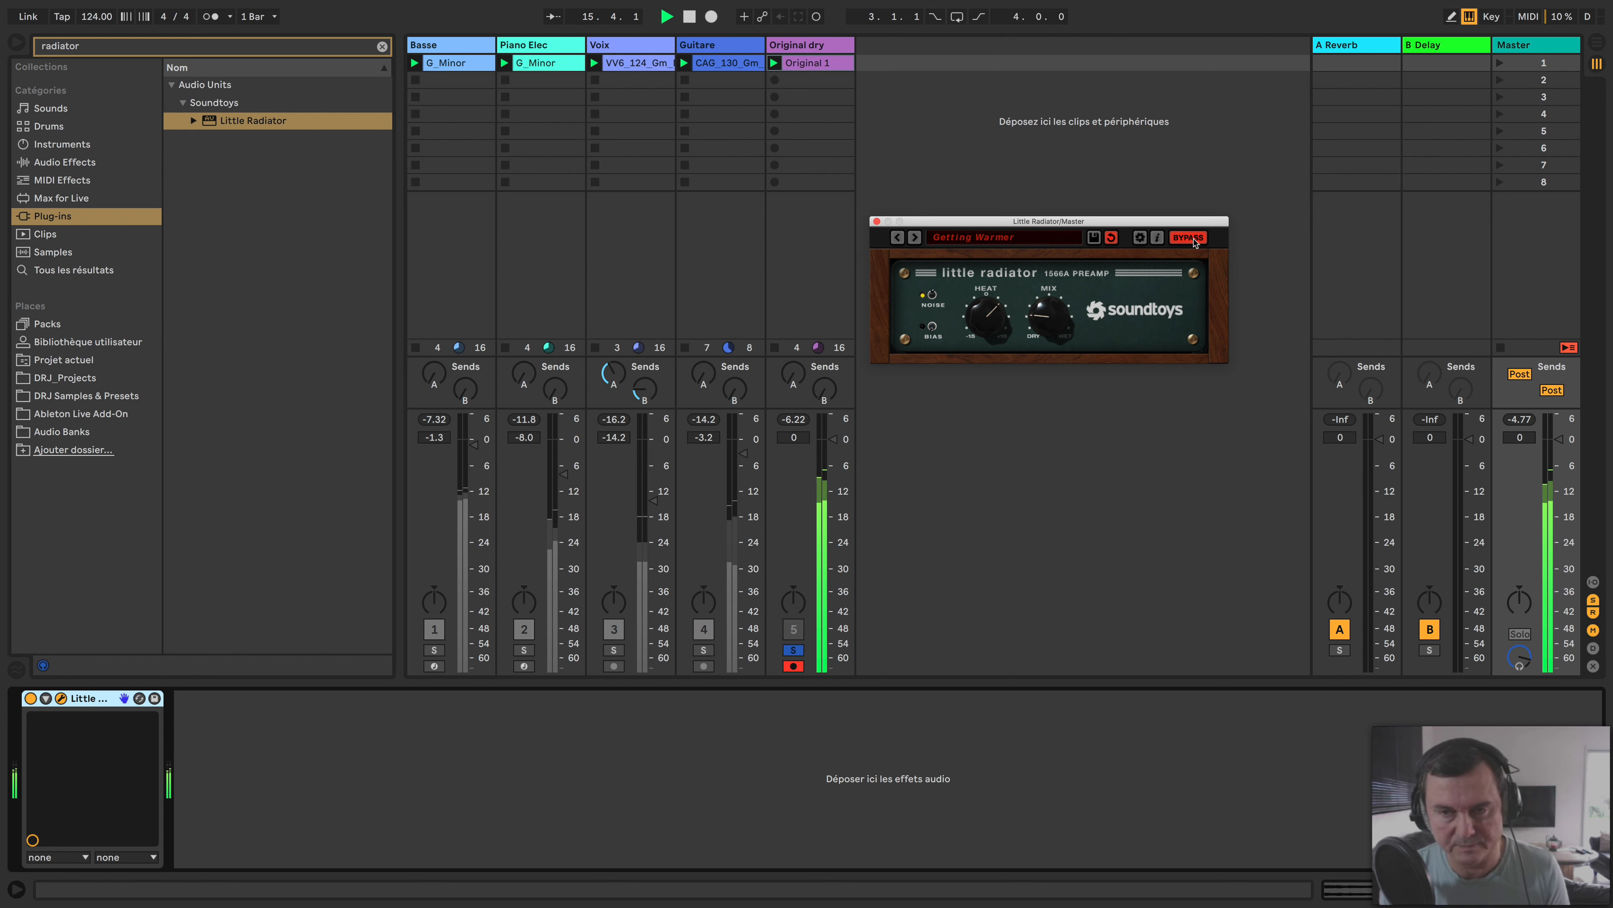
click(1194, 242)
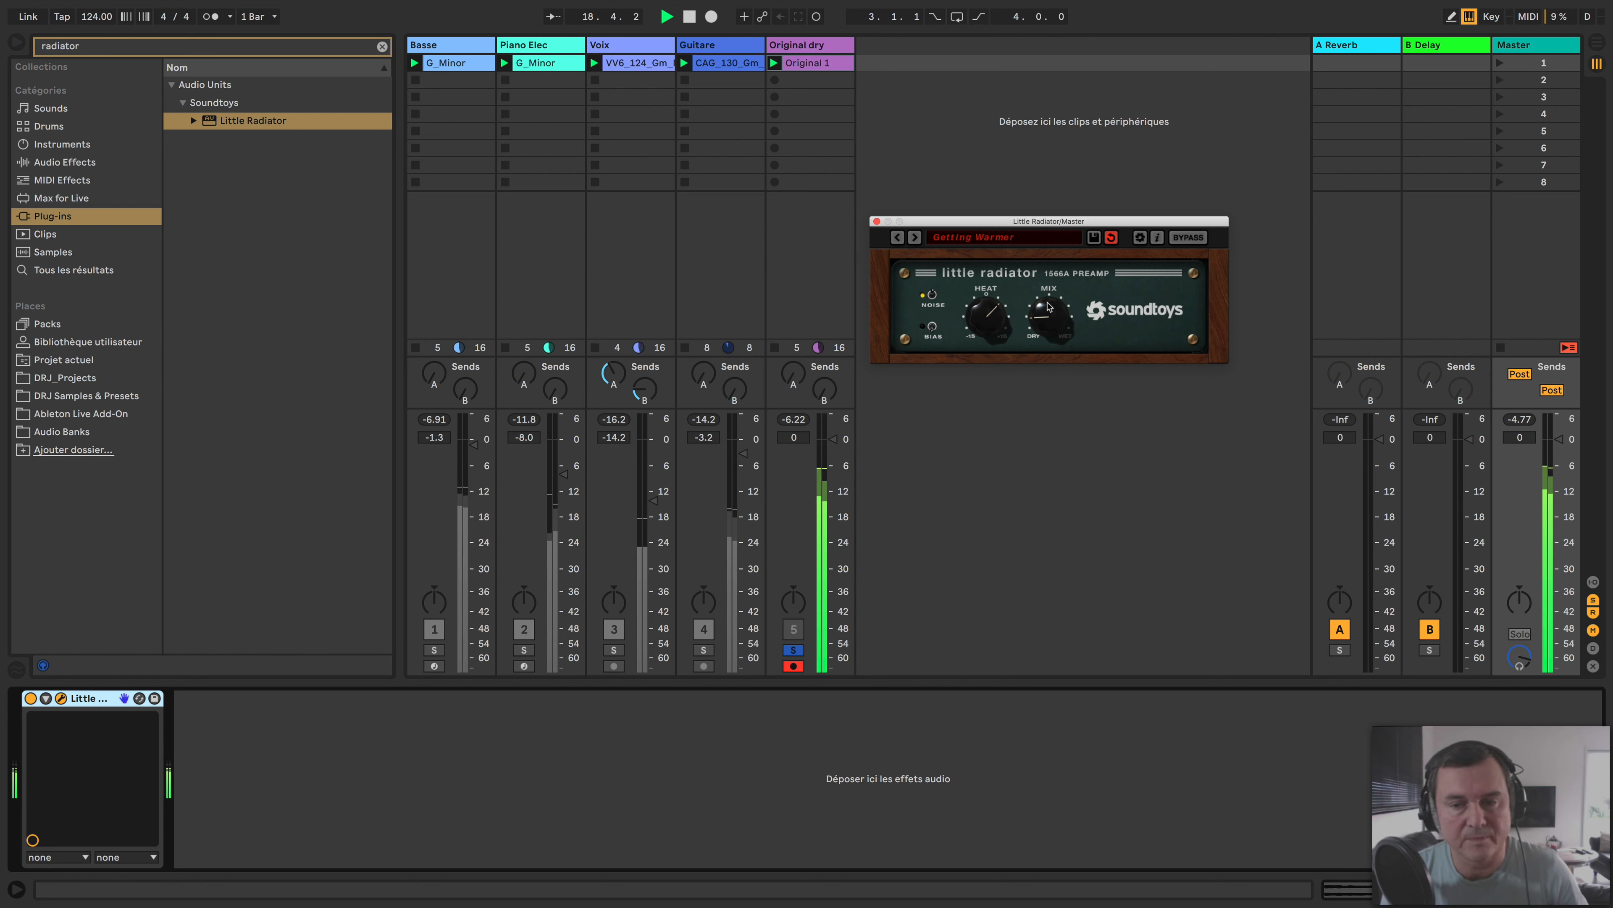
key(space)
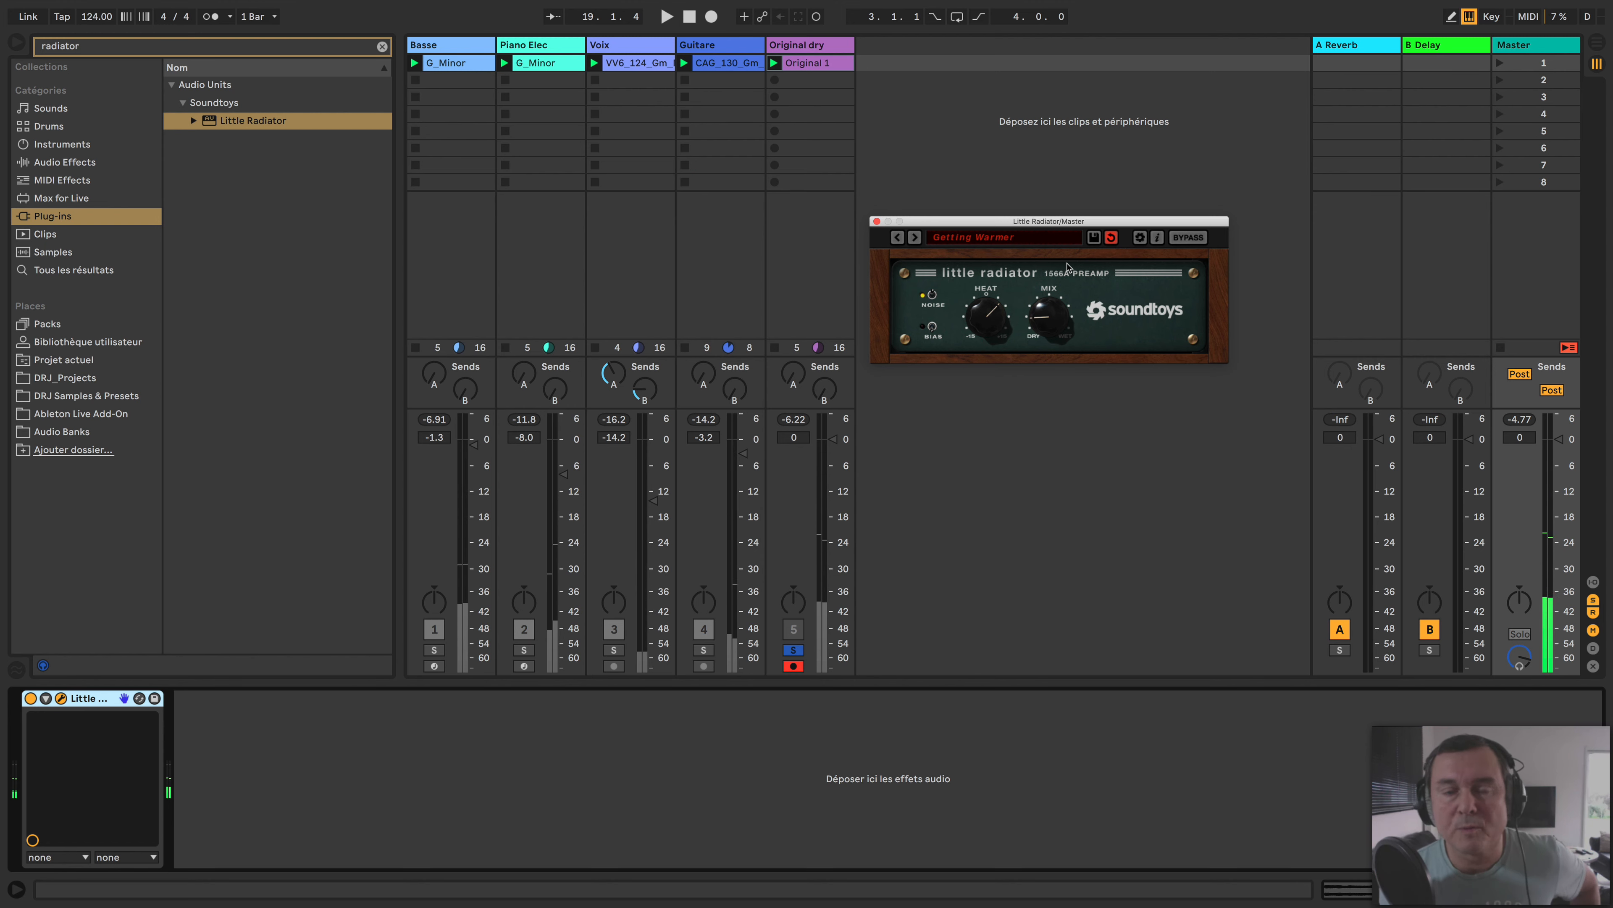